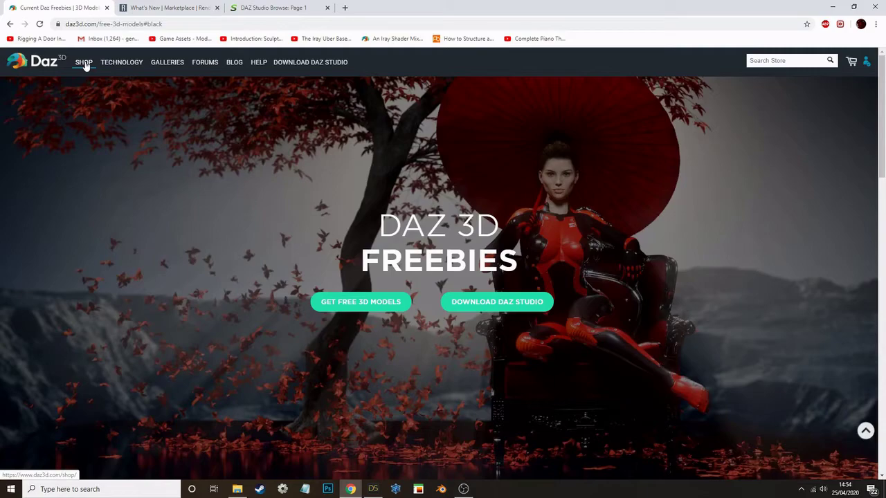
Step: Open the Daz 3D shop and browse the new arrivals and the What's Hot products
click(83, 62)
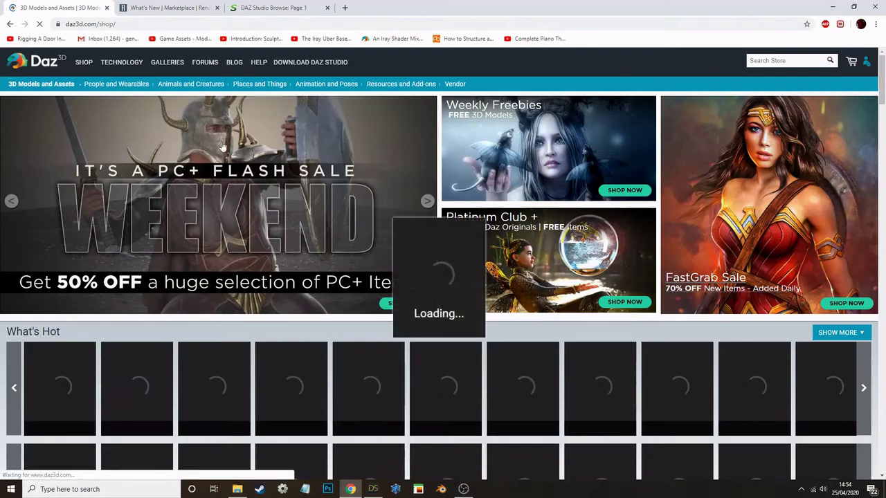
scroll(246, 228, down, 10)
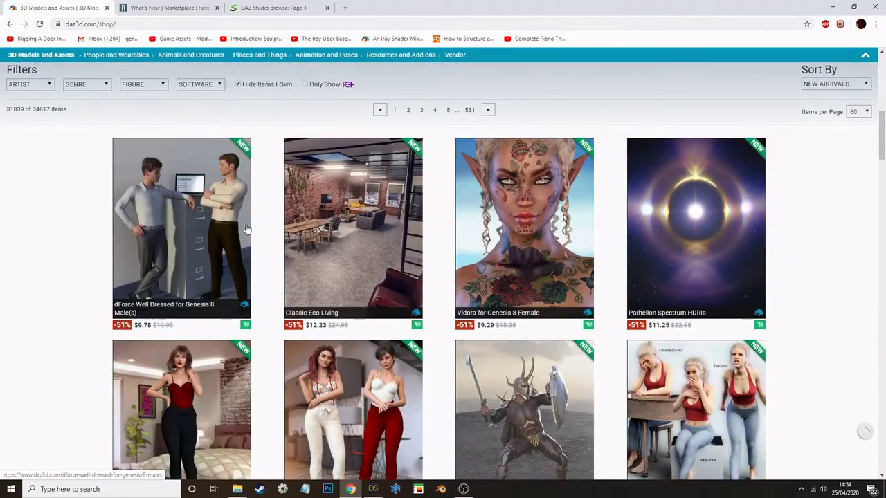
scroll(246, 228, down, 3)
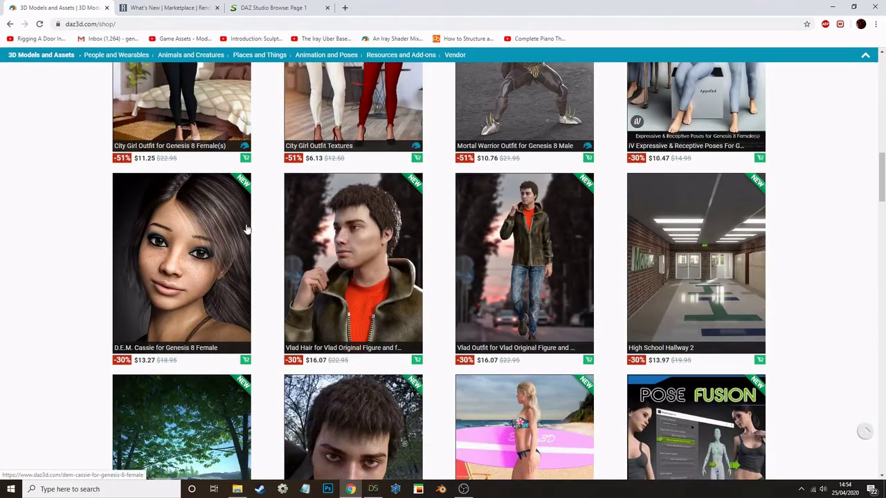
scroll(246, 228, up, 5)
scroll(246, 229, up, 5)
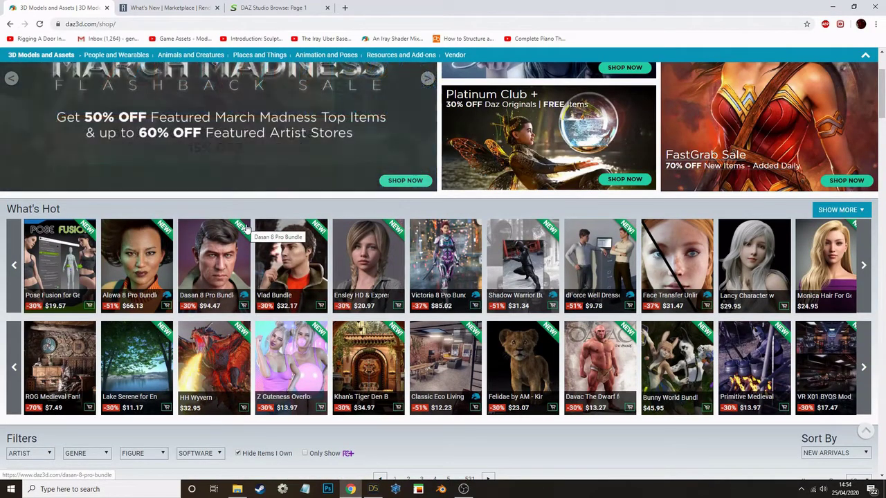
scroll(236, 187, up, 2)
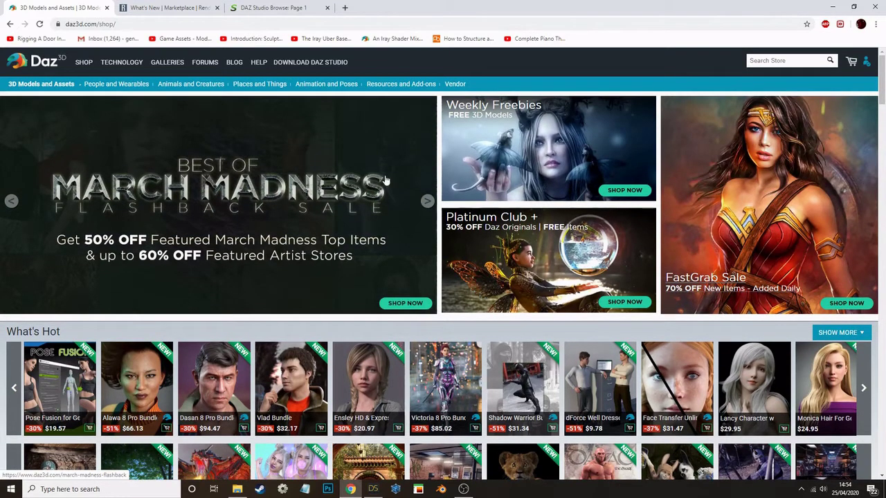
Step: Open the Weekly Freebies page, stop hiding already owned items, and look through the free 3D models
click(515, 147)
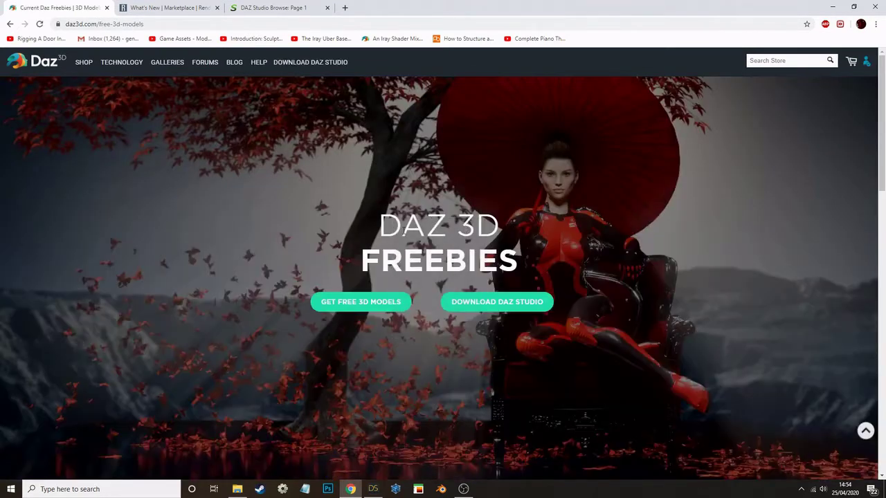
click(382, 305)
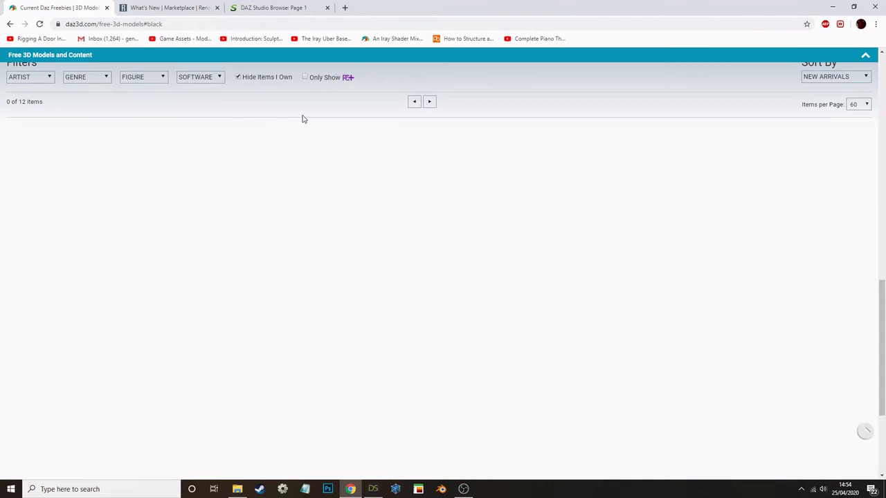
click(237, 77)
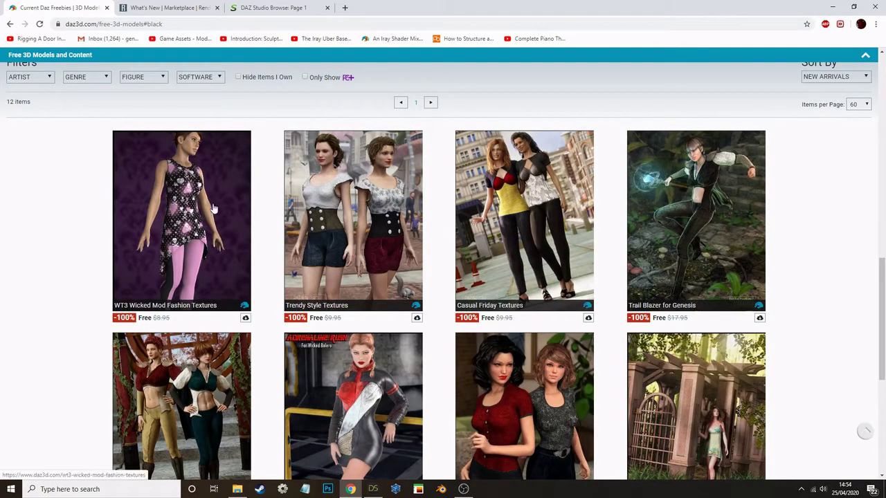
scroll(346, 282, down, 2)
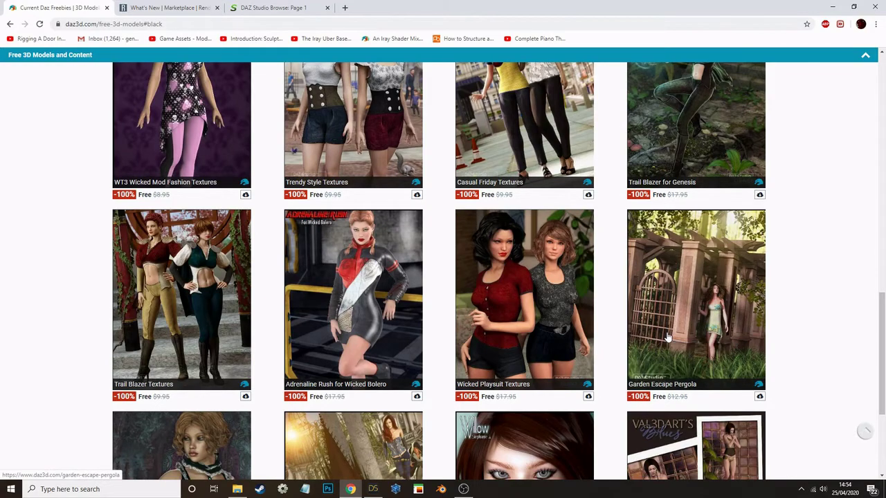
scroll(668, 339, down, 2)
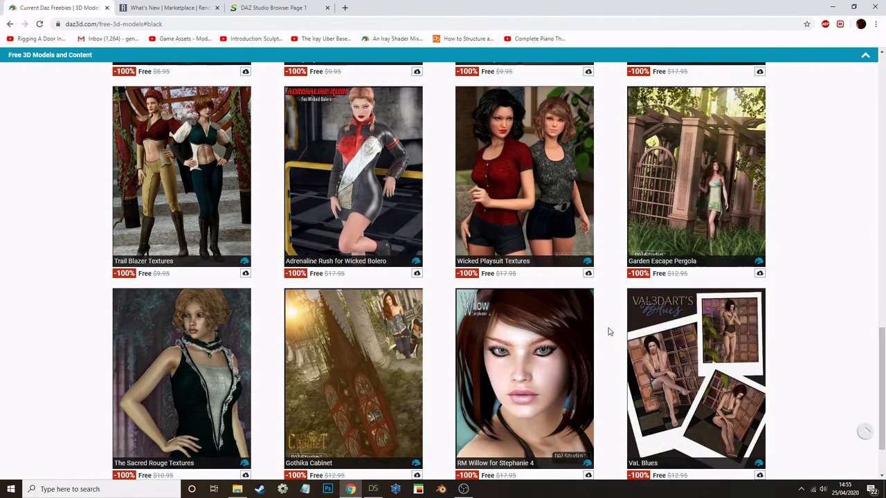
scroll(574, 331, up, 6)
scroll(574, 331, up, 8)
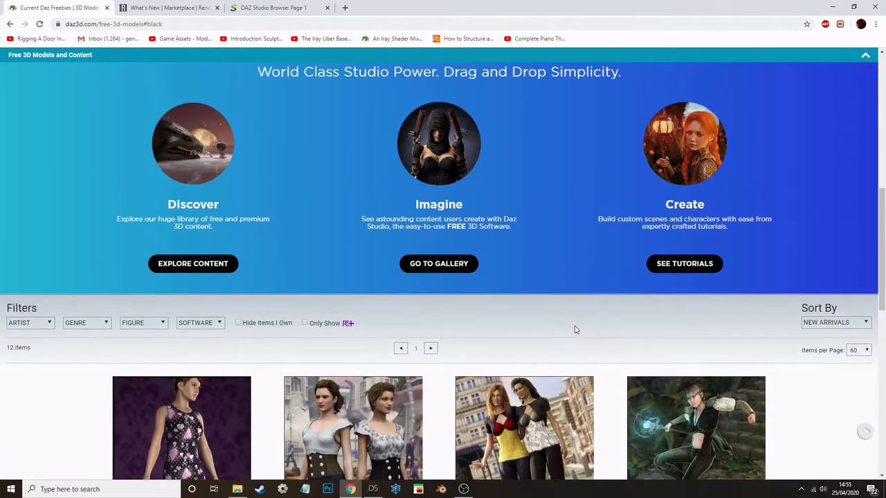
scroll(554, 332, up, 1)
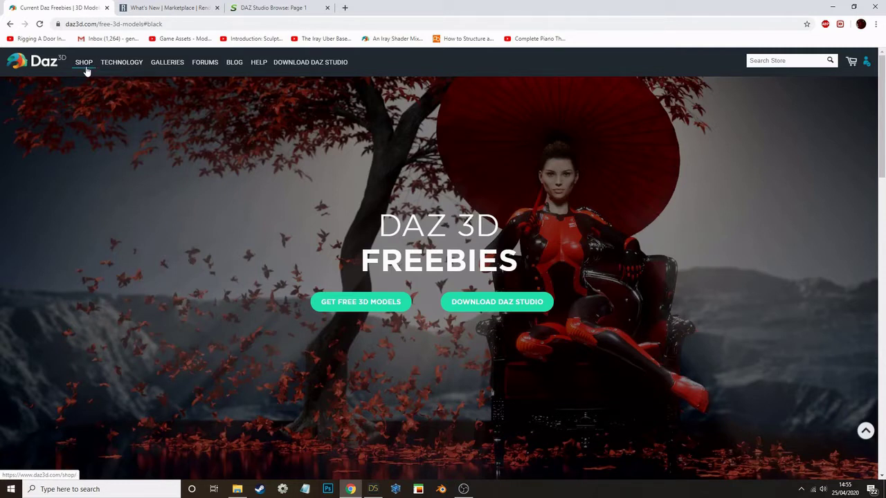
Step: Switch to Renderosity, open the Marketplace's New DAZ Products, and browse the listing
click(156, 9)
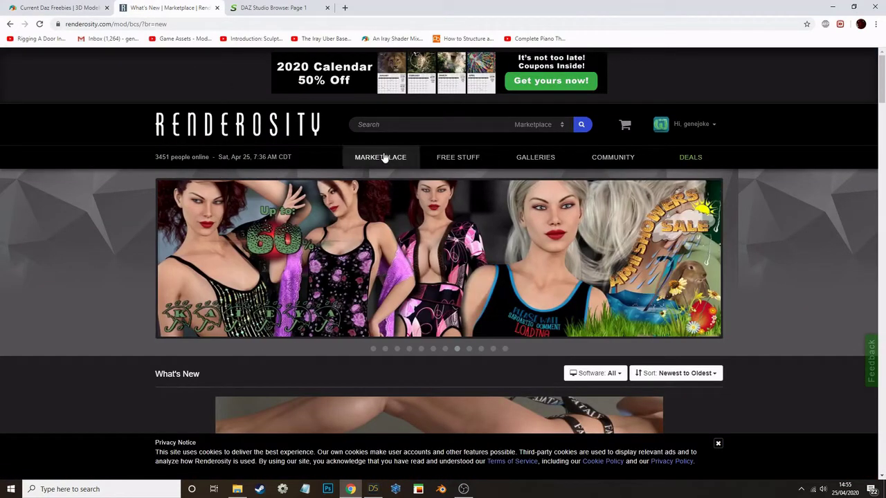
mouse_move(385, 158)
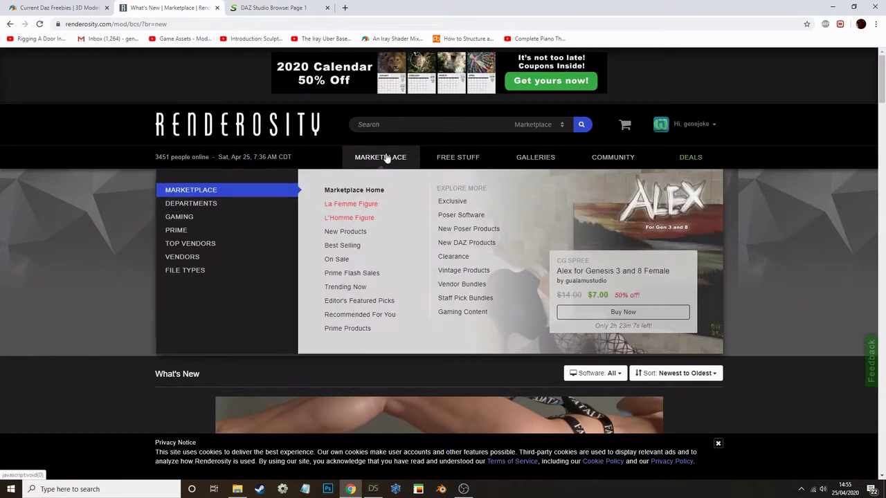
click(454, 244)
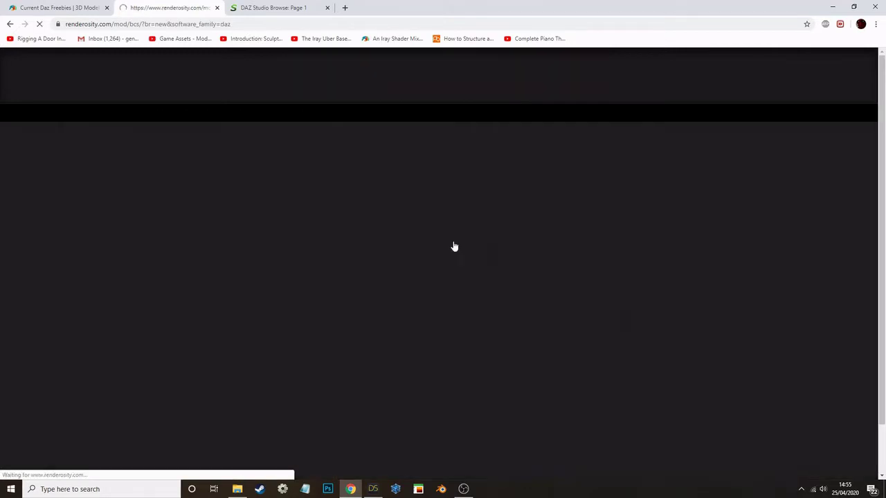
scroll(445, 265, down, 1)
scroll(445, 265, down, 8)
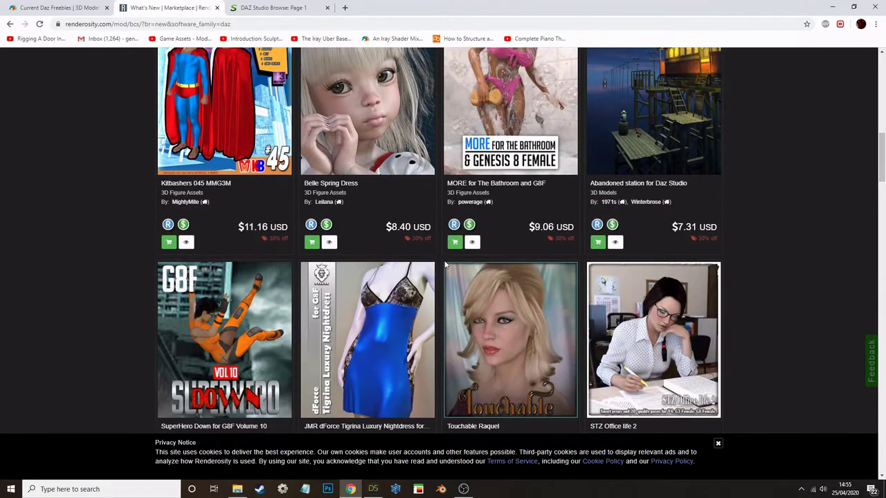
scroll(445, 265, up, 4)
scroll(445, 266, down, 4)
scroll(445, 265, up, 5)
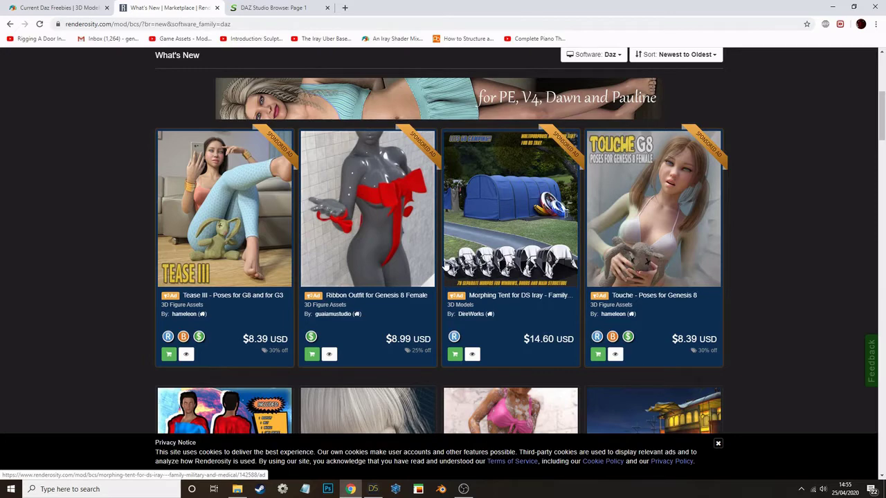
scroll(325, 191, up, 2)
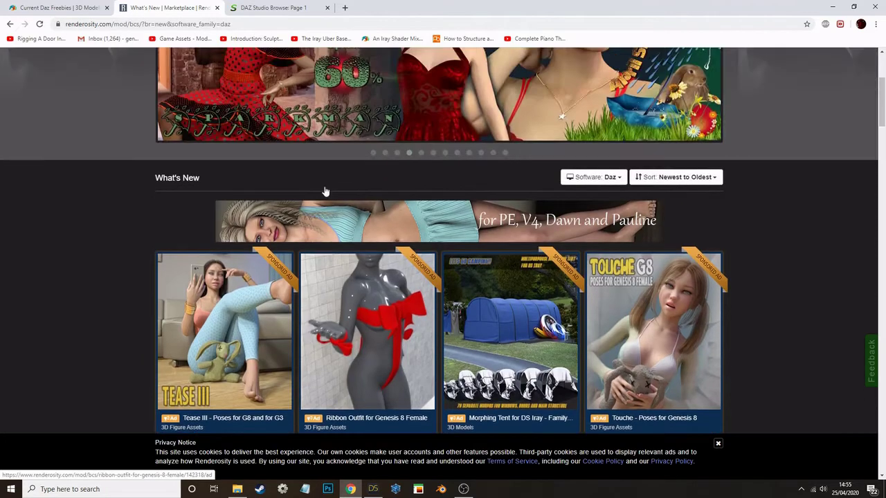
scroll(325, 191, up, 3)
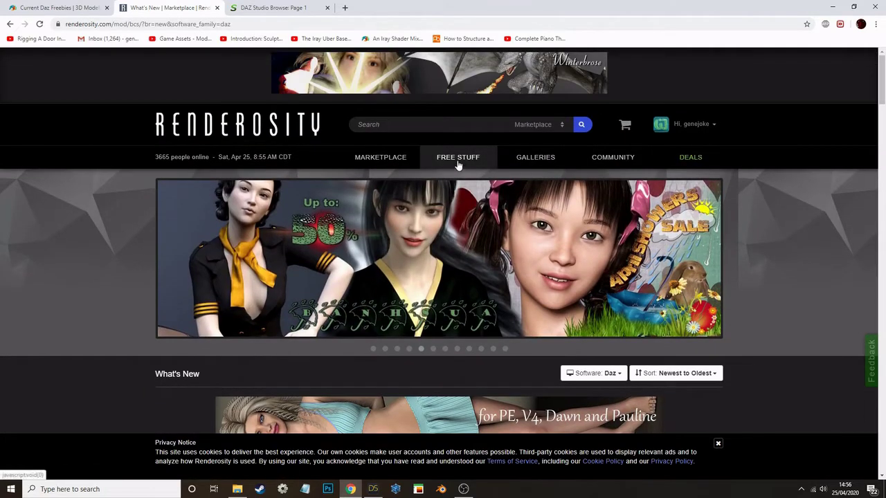
Step: Open Renderosity's Trending Now free stuff, and look at the DAZ Studio uploads on ShareCG
mouse_move(458, 164)
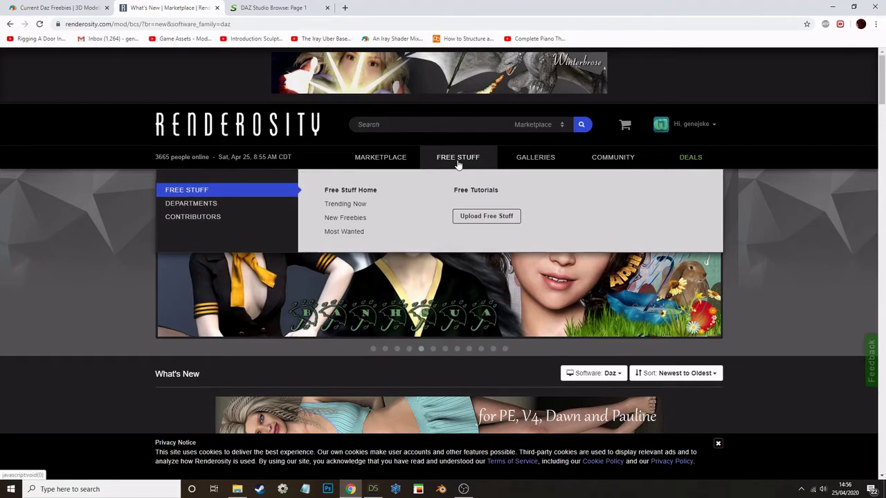
click(335, 202)
click(266, 8)
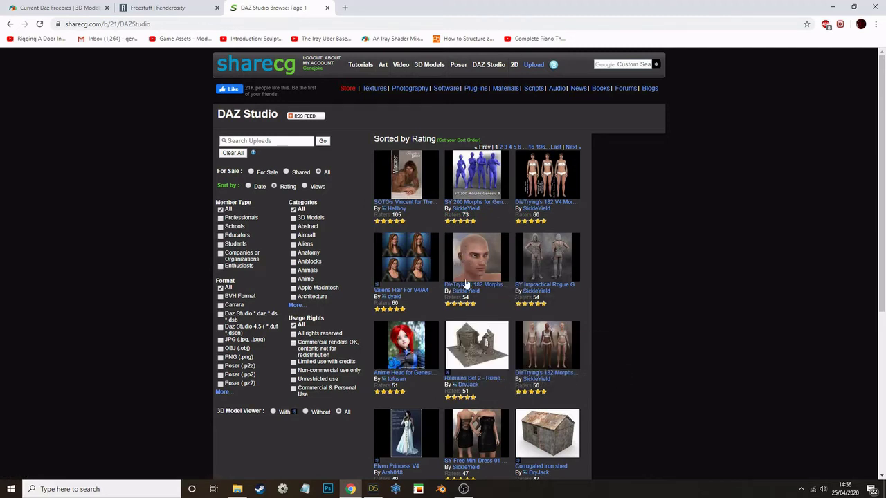
mouse_move(467, 284)
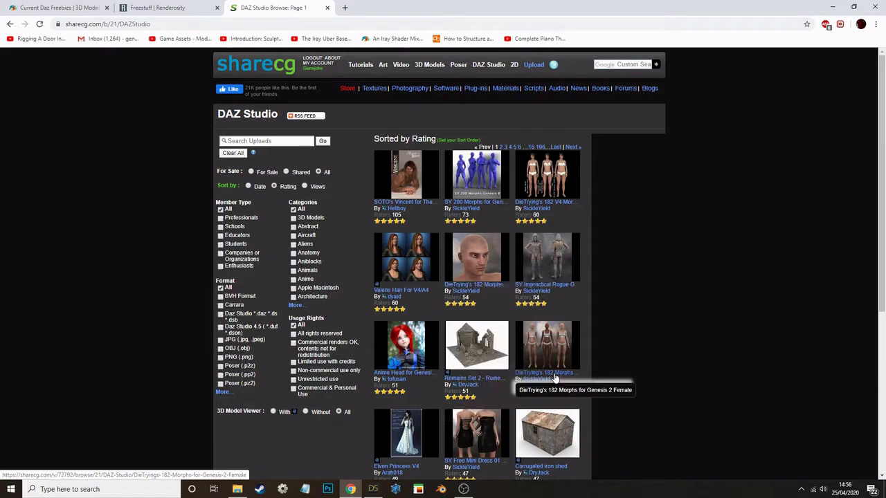
Step: Switch to DAZ Studio and show the Content Library from the start of its folder tree
click(373, 489)
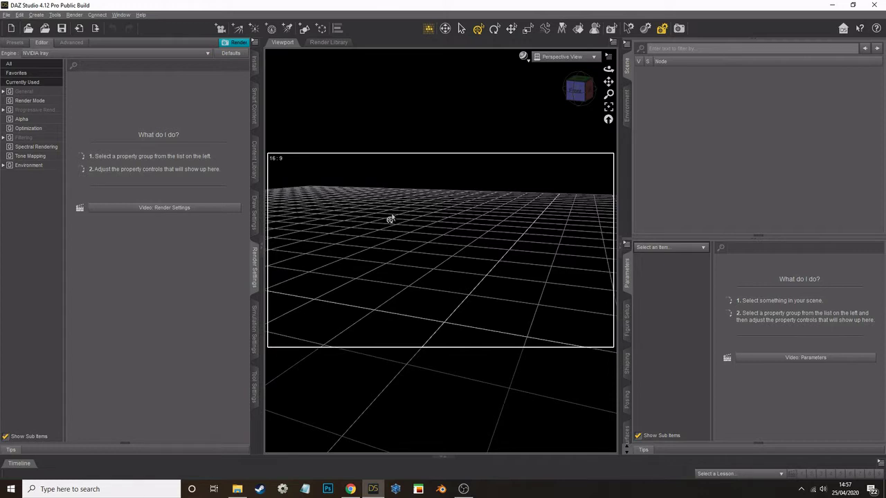
click(256, 162)
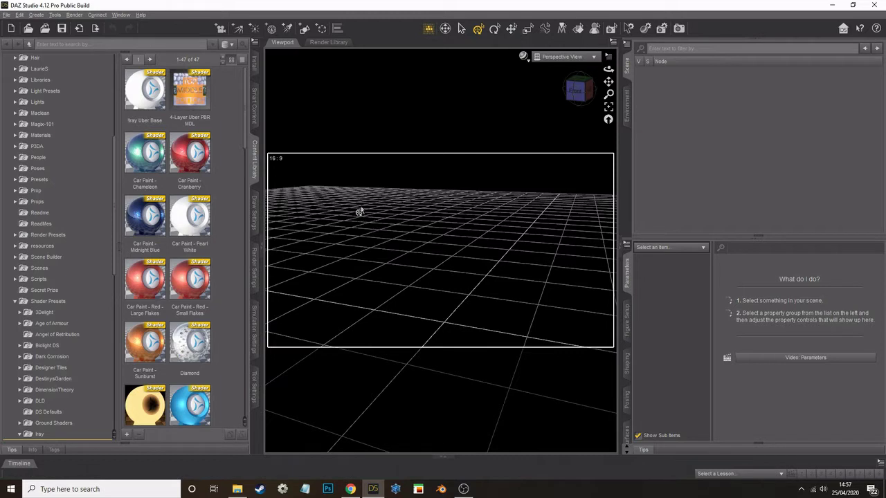
scroll(90, 163, up, 7)
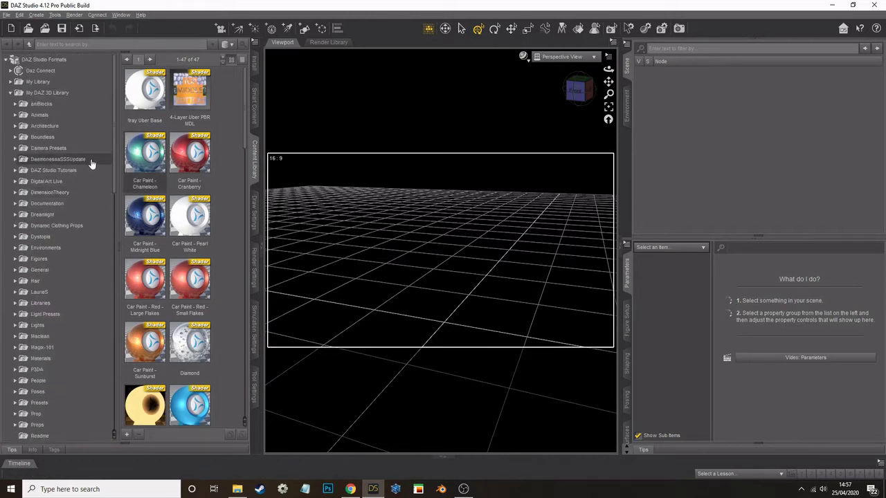
Step: Collapse My DAZ 3D Library and DAZ Studio Formats, and look at the DAZ Studio Formats and Poser Formats entries
click(11, 92)
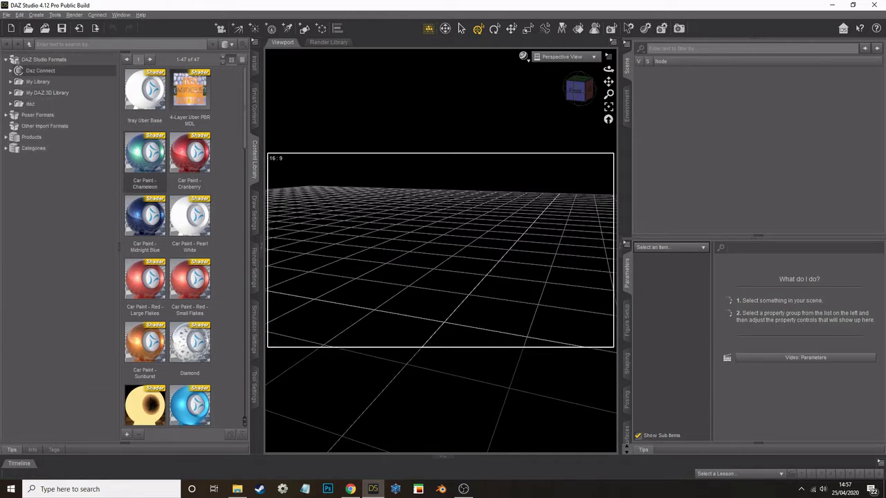
click(6, 60)
click(56, 60)
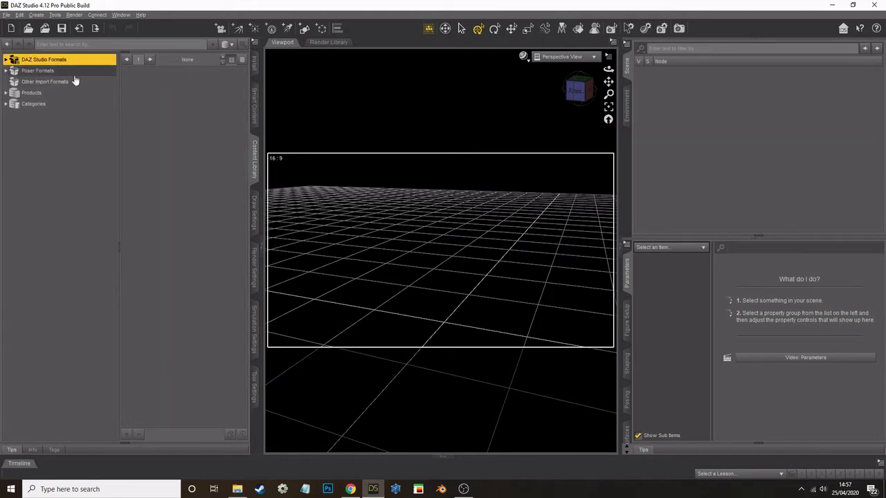
click(54, 71)
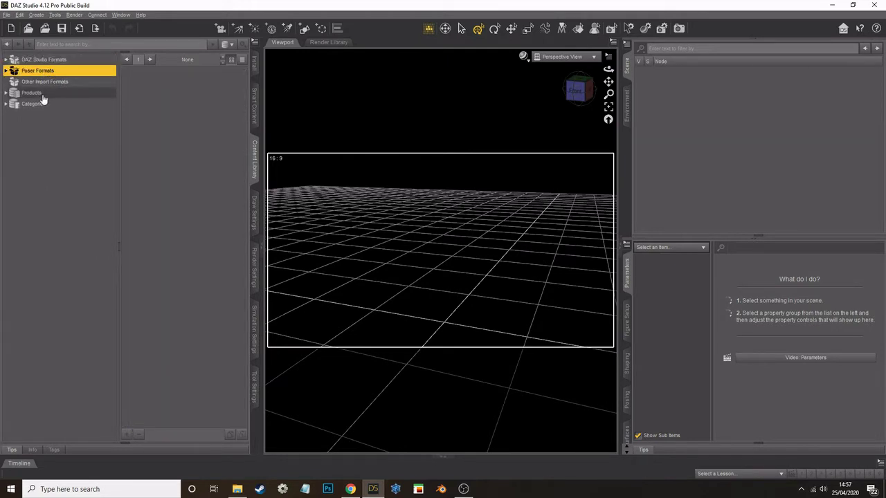
Step: Expand DAZ Studio Formats and My DAZ 3D Library, and check Smart Content before returning to the Content Library
click(5, 61)
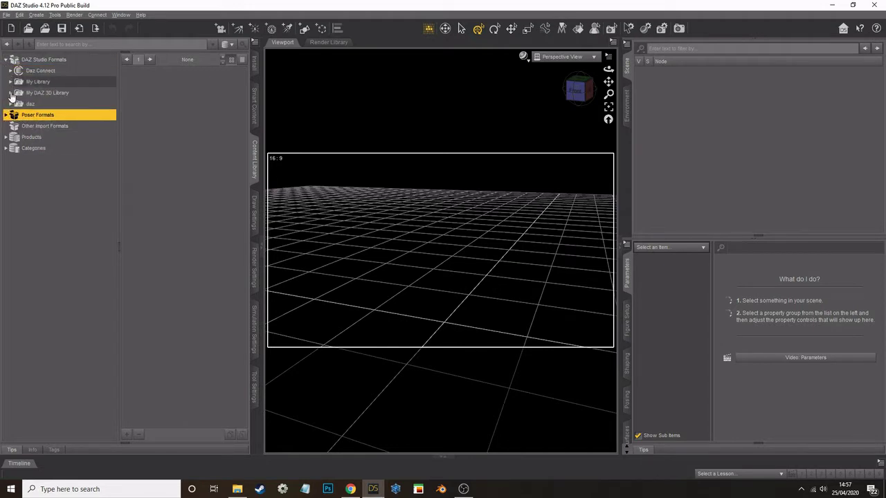
click(11, 92)
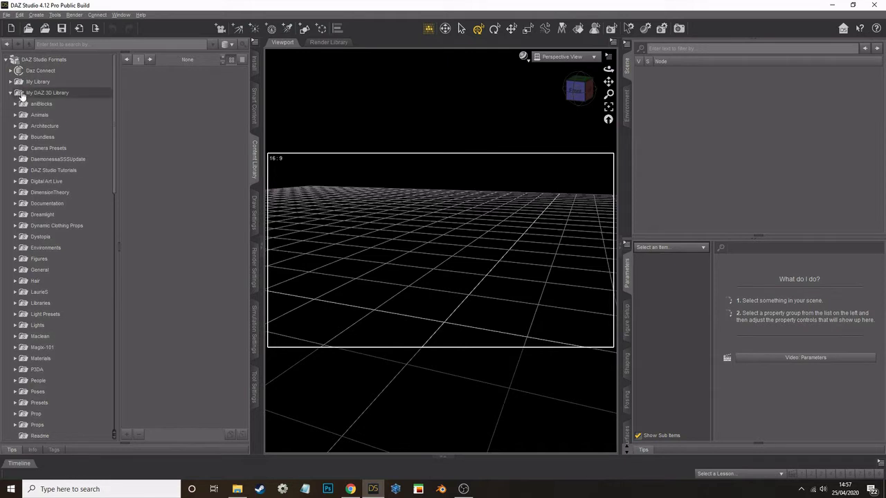
click(253, 118)
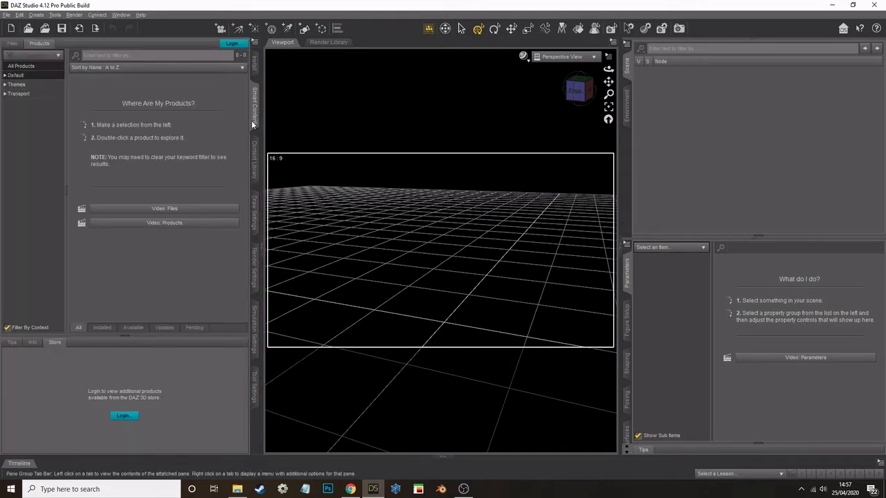
click(255, 152)
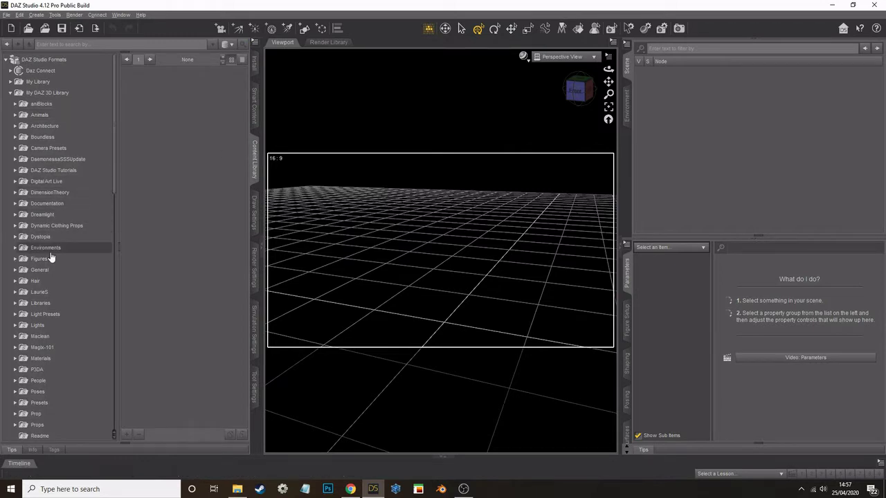
Step: Within My DAZ 3D Library, collapse the Shader Presets folder and expand the People folder
scroll(54, 254, down, 8)
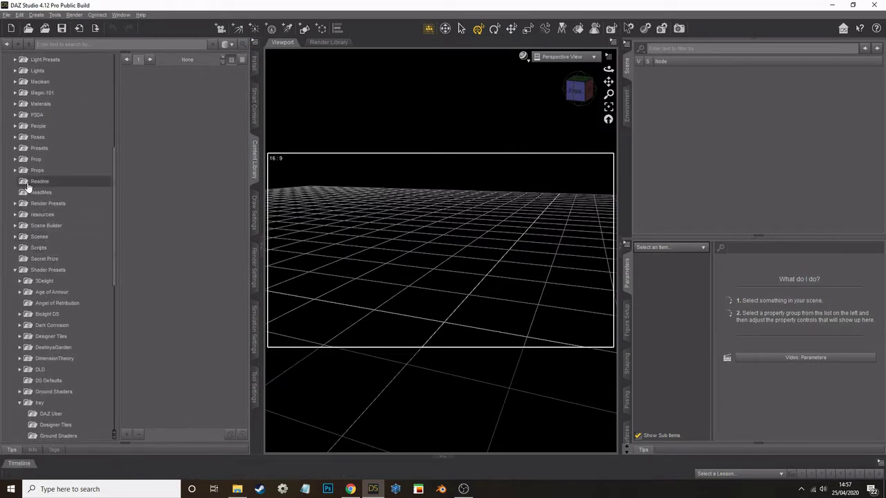
click(15, 270)
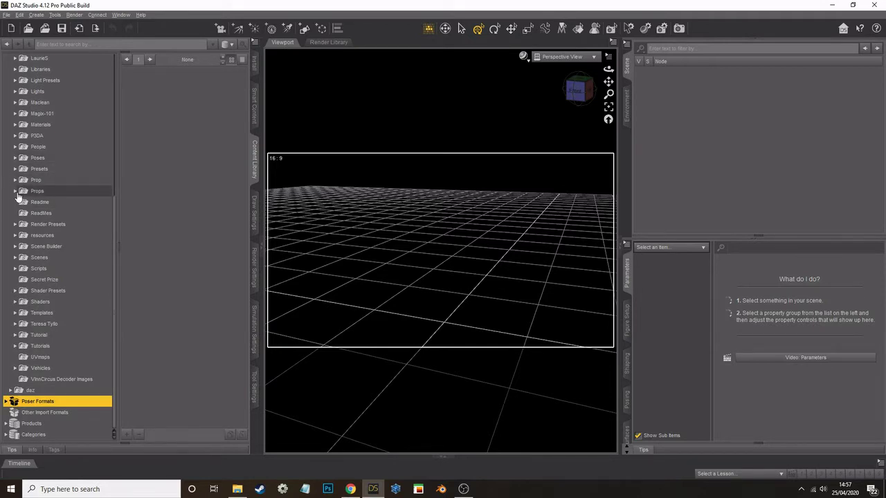
click(15, 147)
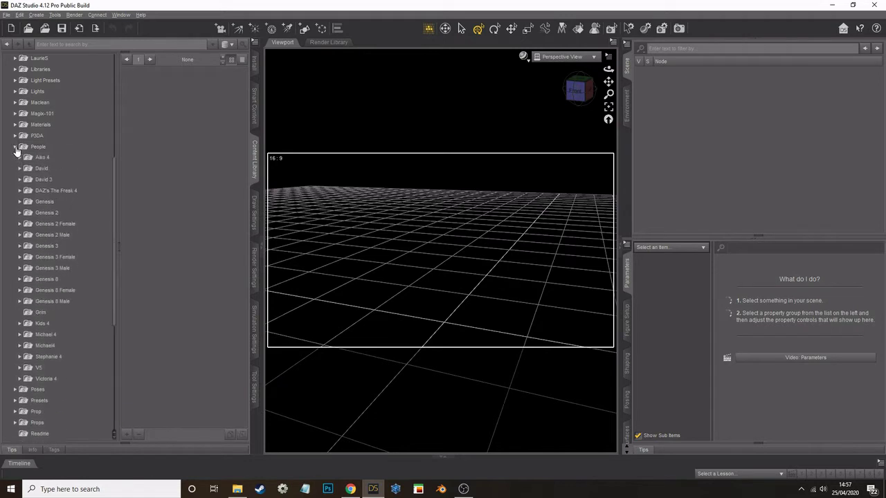
Step: Load the Genesis 8 Basic Male actor from the expanded Genesis 8 Male folder and look at it in the viewport
click(56, 303)
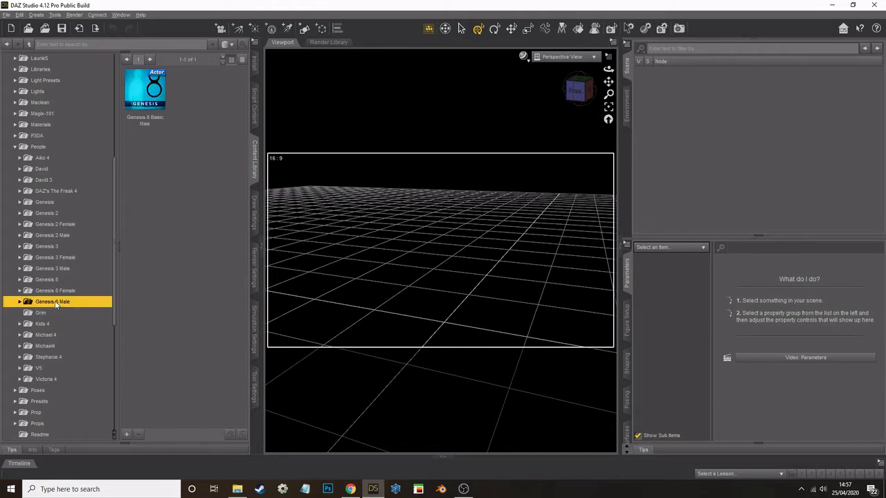
click(19, 303)
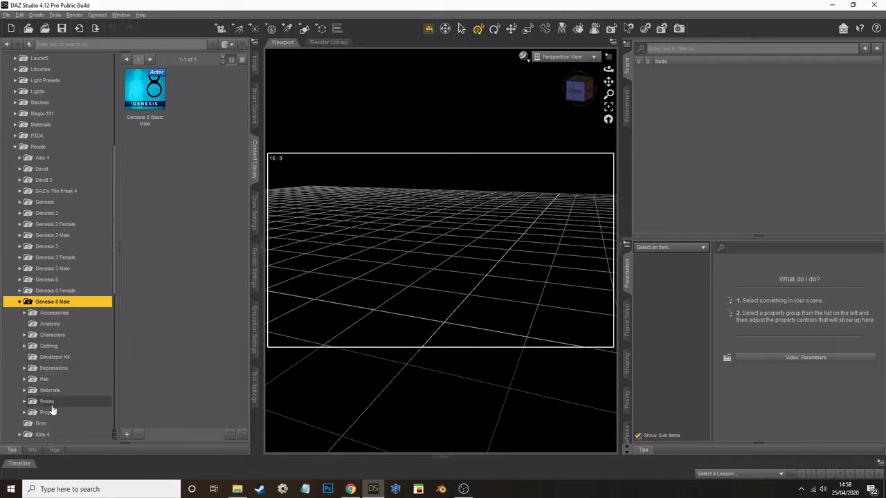
double_click(139, 102)
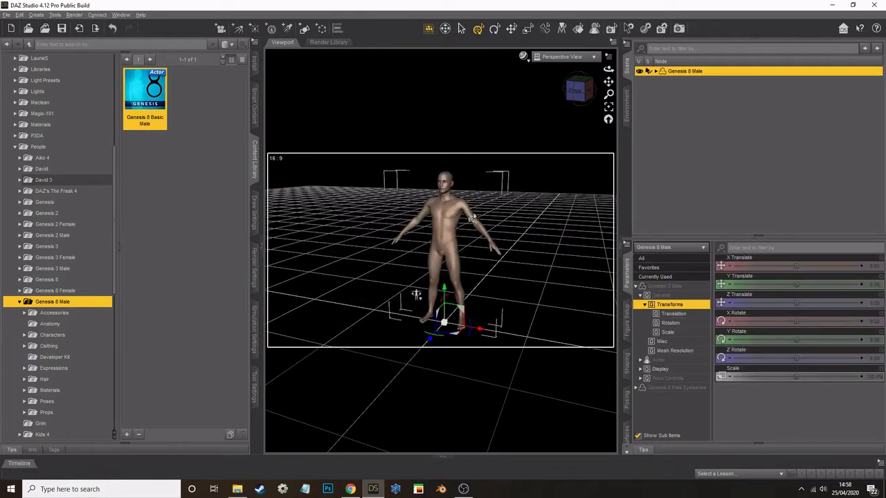
scroll(460, 199, up, 5)
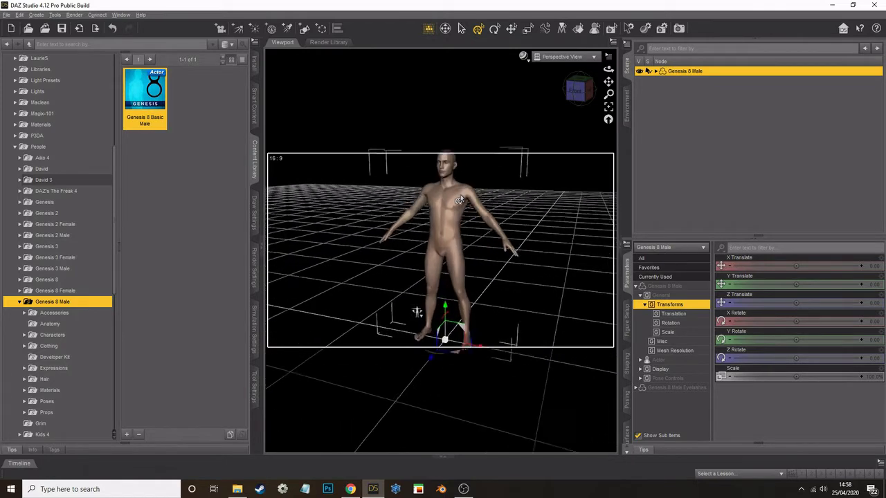
scroll(461, 200, down, 4)
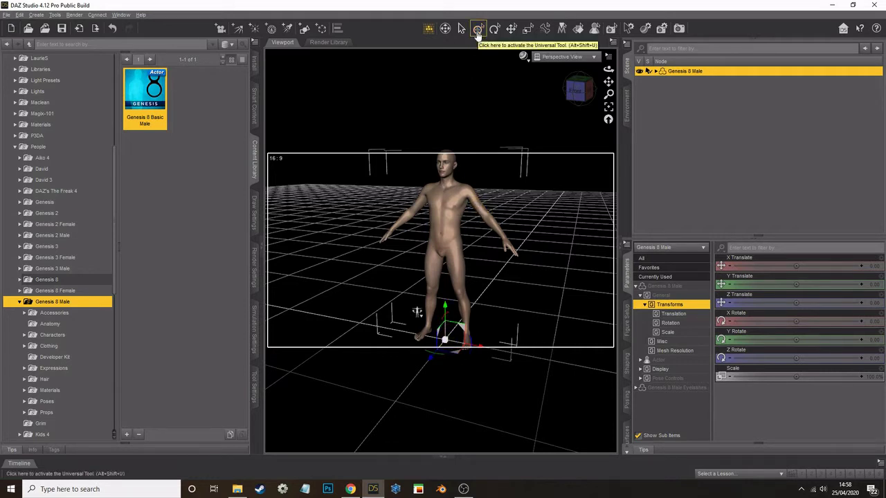
Step: Raise the Genesis 8 Male figure to a Y Translate of about 3.33 with the Universal Tool
click(478, 31)
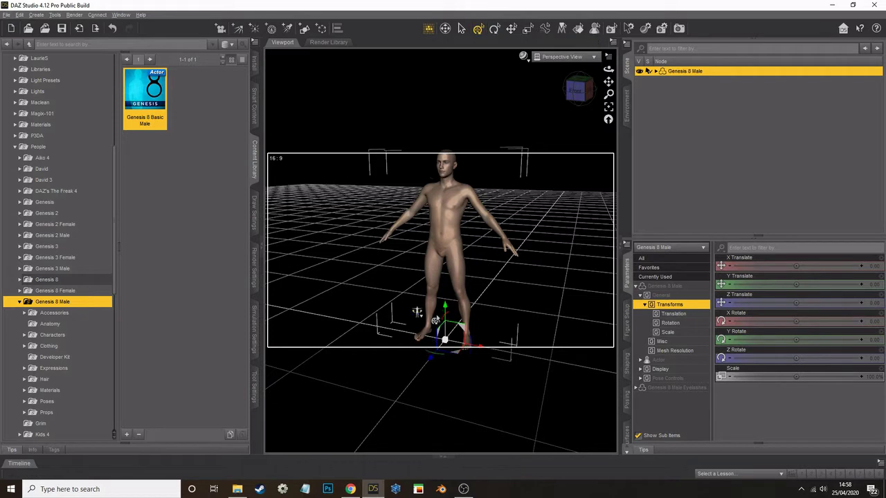
drag(444, 309, 418, 309)
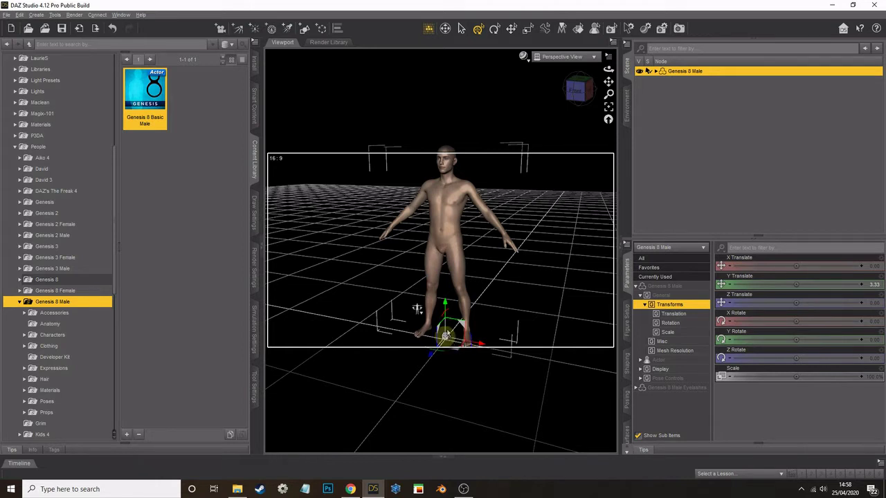
Step: Try rotating the figure on all axes and scaling it to about 88.6%, undoing each change
drag(445, 336, 332, 229)
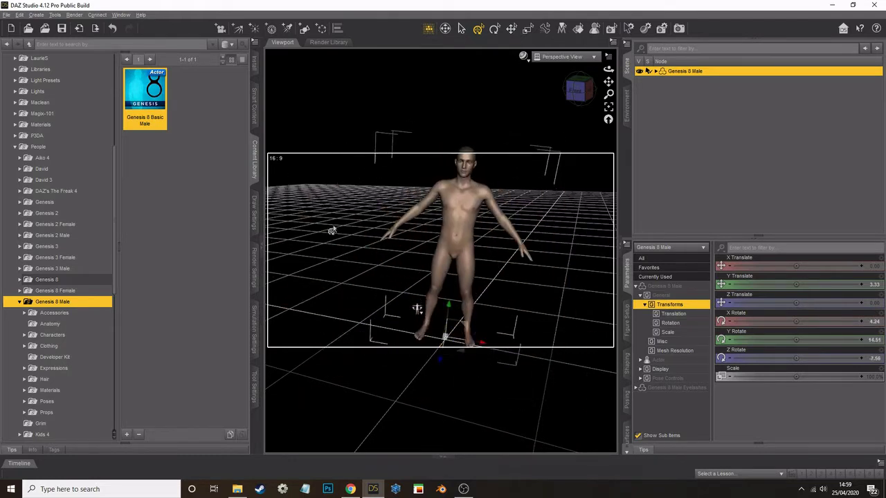
click(19, 15)
click(40, 26)
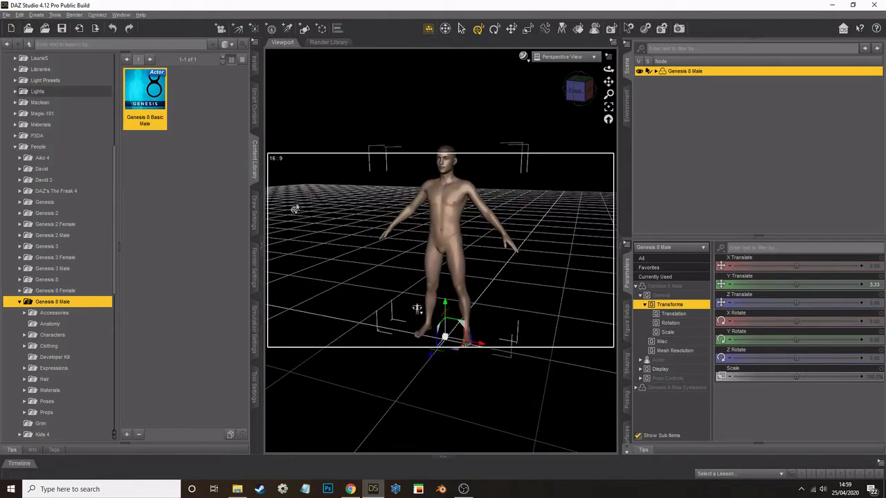
mouse_move(443, 343)
mouse_down()
mouse_move(478, 333)
mouse_move(434, 346)
mouse_up()
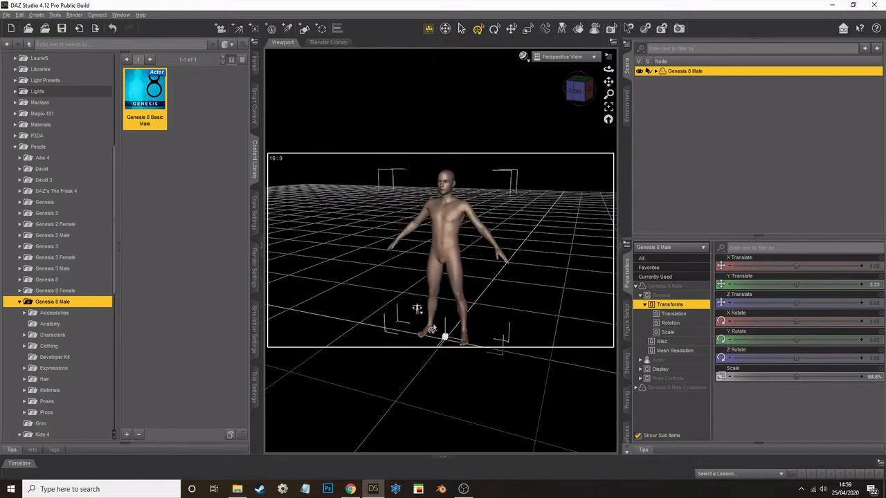
click(19, 15)
click(40, 26)
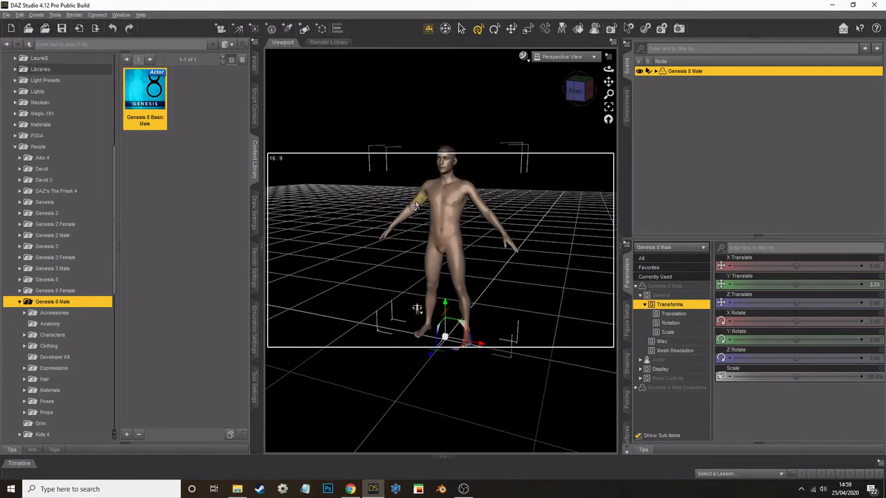
Step: Select individual body parts on the figure, including the left forearm and left thigh, and reselect the whole figure
click(414, 205)
click(465, 187)
click(490, 217)
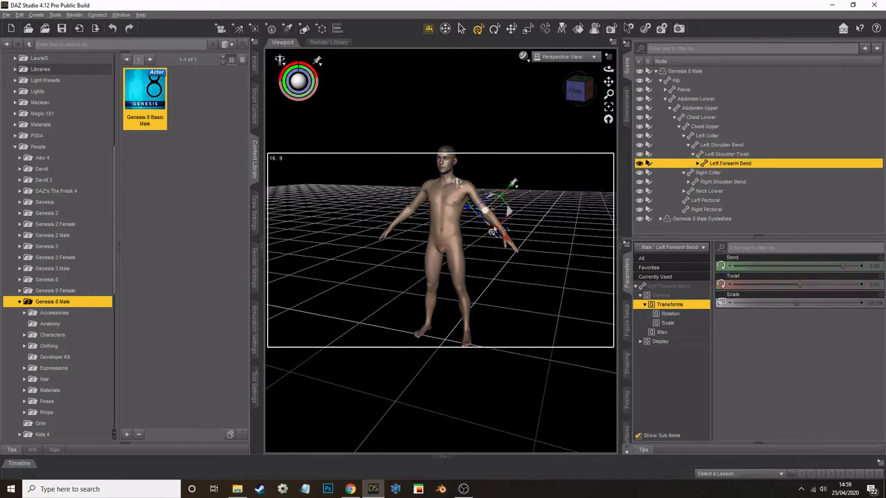
click(467, 271)
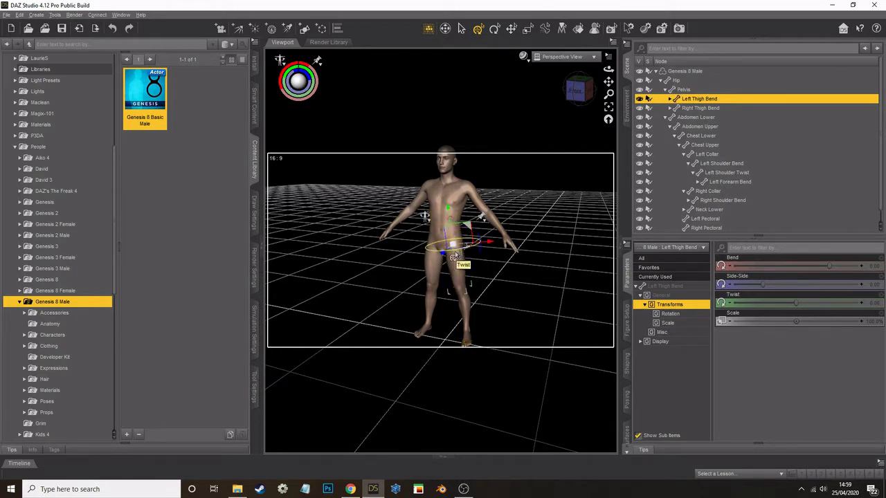
click(441, 202)
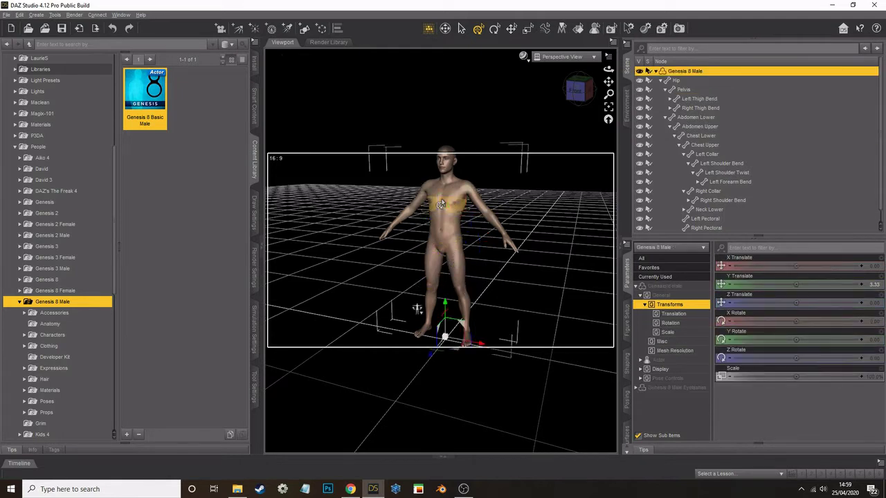
Step: Collapse and re-expand the Genesis 8 Male and Hip nodes in the scene hierarchy, and collapse the Pelvis branch
click(655, 72)
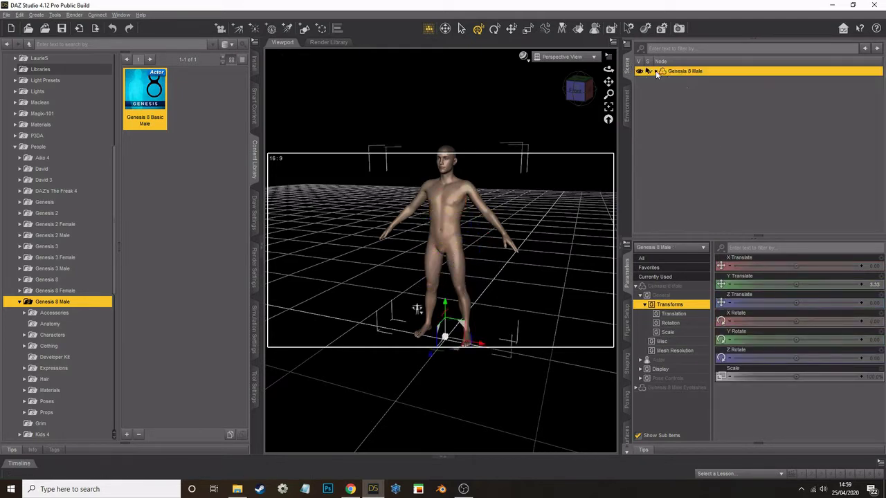
click(655, 72)
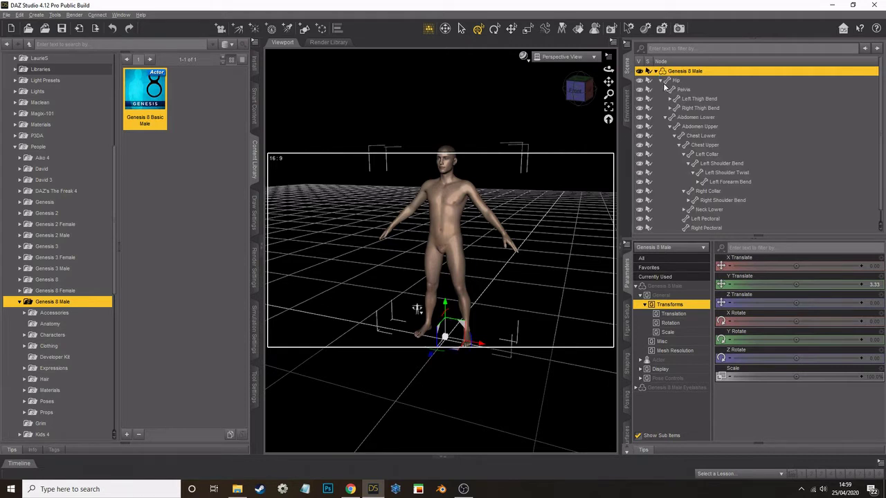
click(660, 81)
click(661, 81)
click(665, 90)
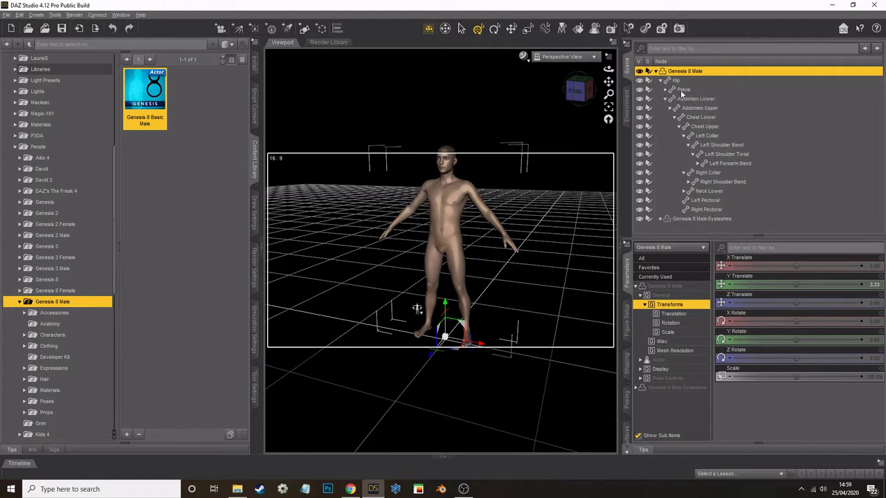
Step: Collapse Abdomen Lower and inspect the Pelvis, Abdomen Lower and Hip nodes in turn, ending with Genesis 8 Male selected
click(683, 90)
click(665, 100)
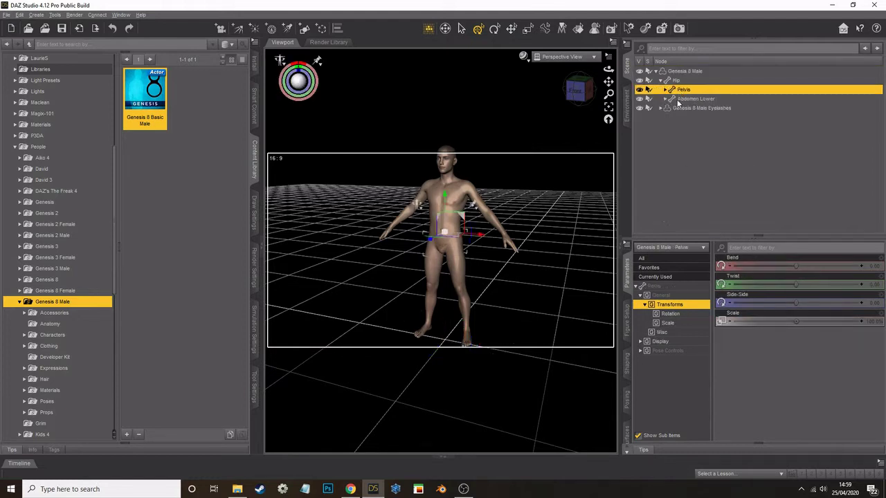
click(679, 101)
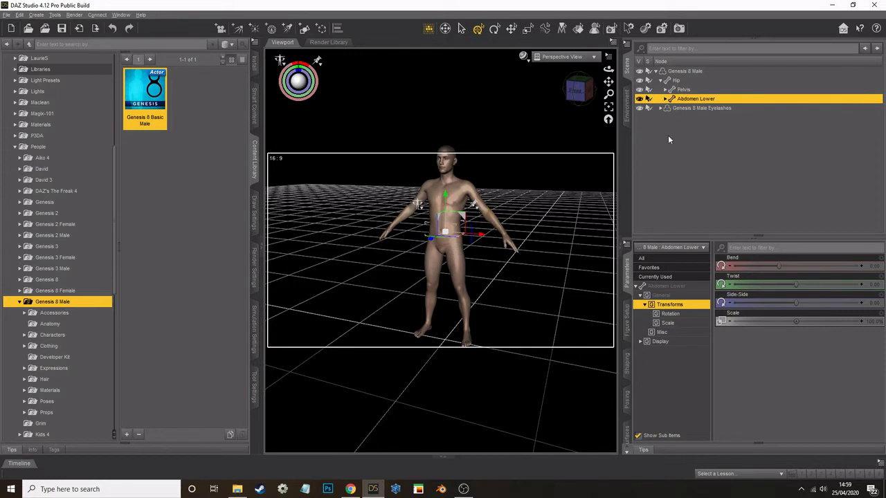
click(677, 80)
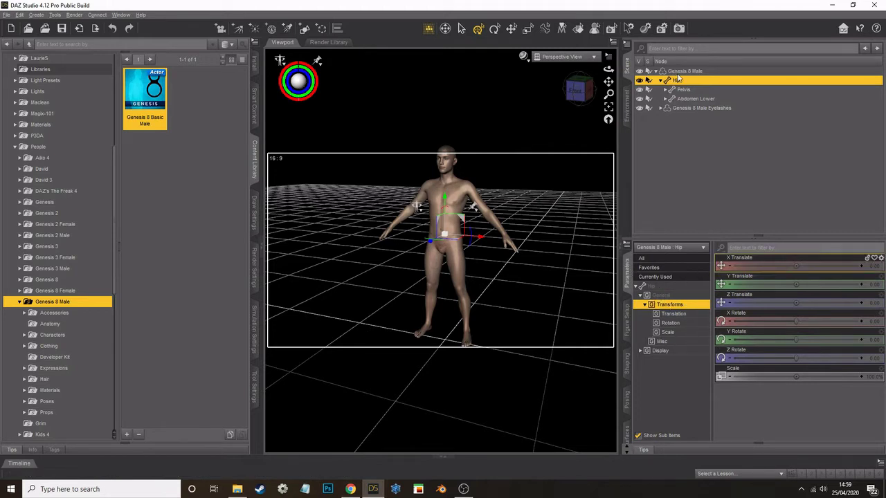
click(681, 71)
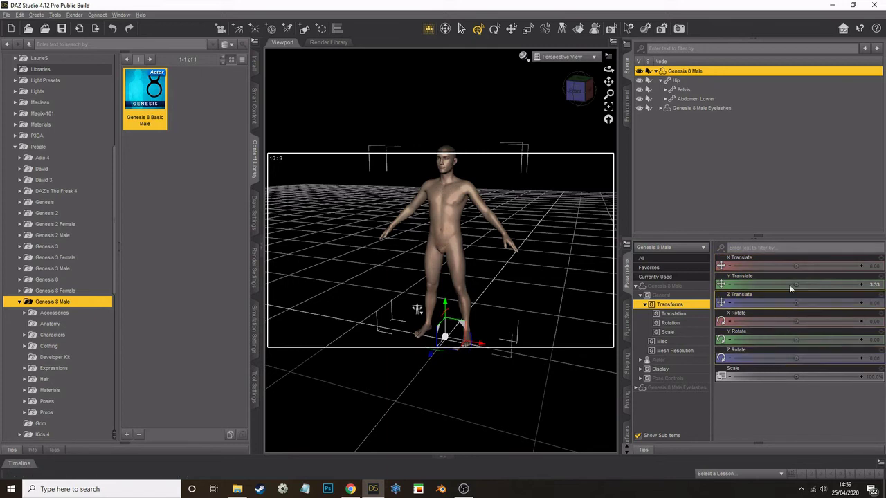
Step: Set the figure's X Translate to about -5.98, and undo the extra adjustment made in the viewport
drag(796, 266, 763, 266)
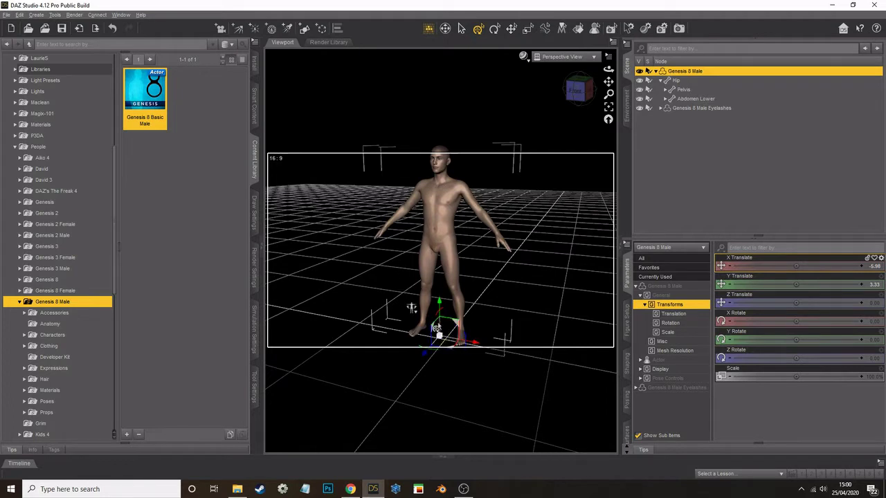
mouse_move(439, 331)
mouse_down()
mouse_move(443, 338)
mouse_move(432, 330)
mouse_up()
key(ctrl+z)
Step: Expand the figure's Pose Controls and examine the Arms, Feet, Hands and Hip groups
click(642, 378)
click(662, 388)
click(666, 397)
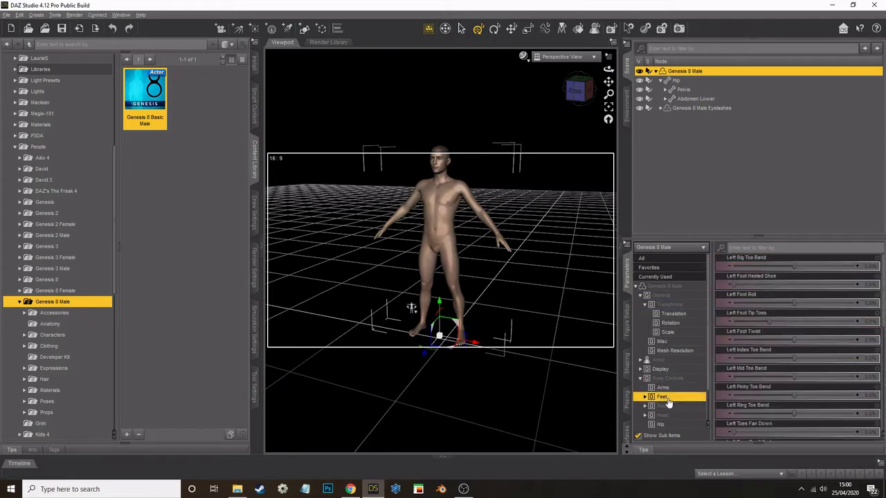
click(666, 406)
scroll(669, 377, down, 2)
click(665, 389)
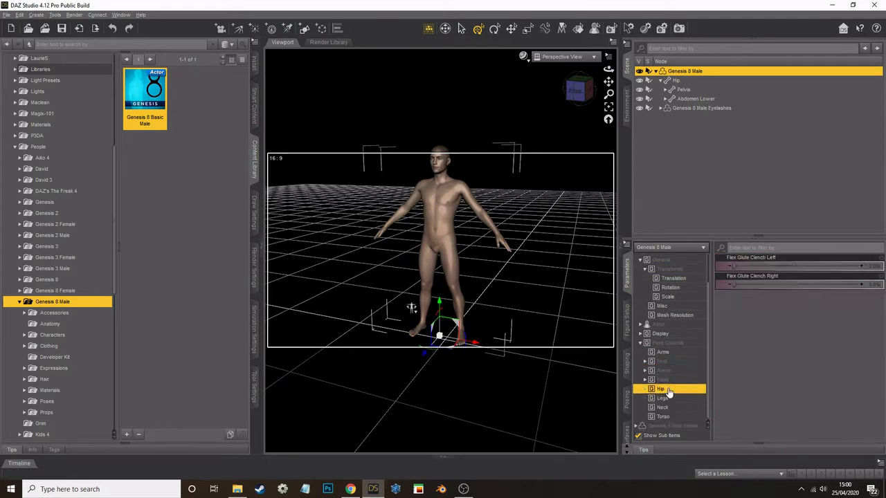
Step: In the Legs pose controls, try the Knees Up control and set Legs Spread to about -12.0%
click(663, 398)
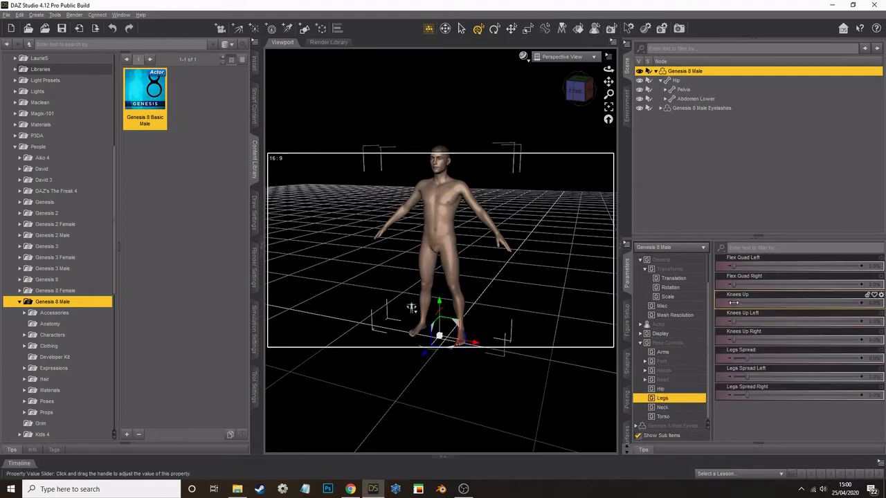
mouse_move(733, 302)
mouse_down()
mouse_move(809, 290)
mouse_move(733, 294)
mouse_up()
drag(748, 351, 715, 313)
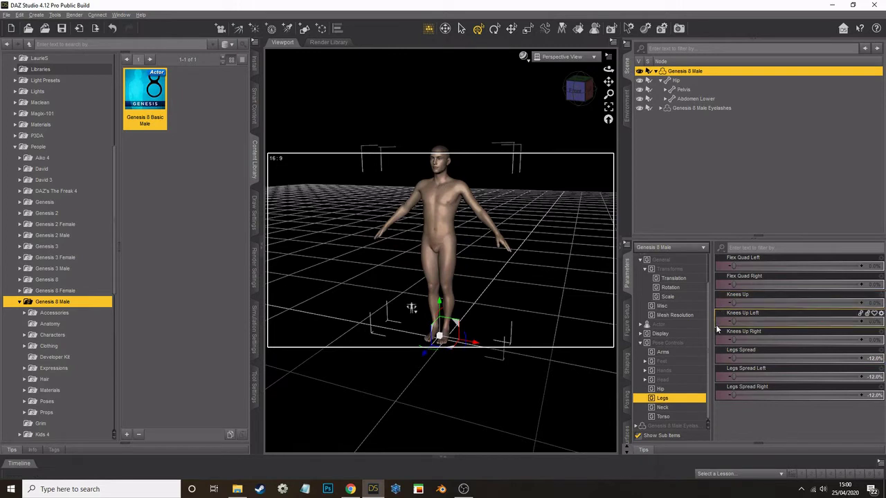
Step: Set Left Fingers In-Out to about -31.3% in the Hands pose controls, and frame the left hand in the view
click(664, 370)
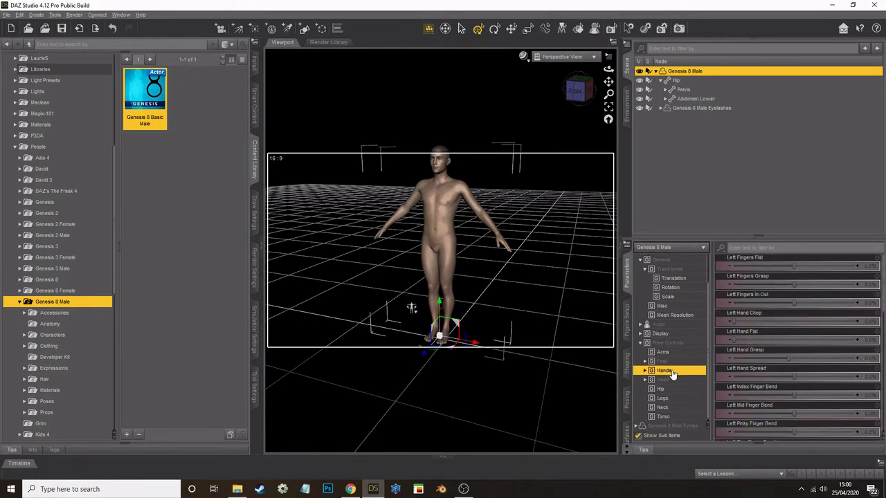
drag(807, 302, 788, 302)
click(501, 245)
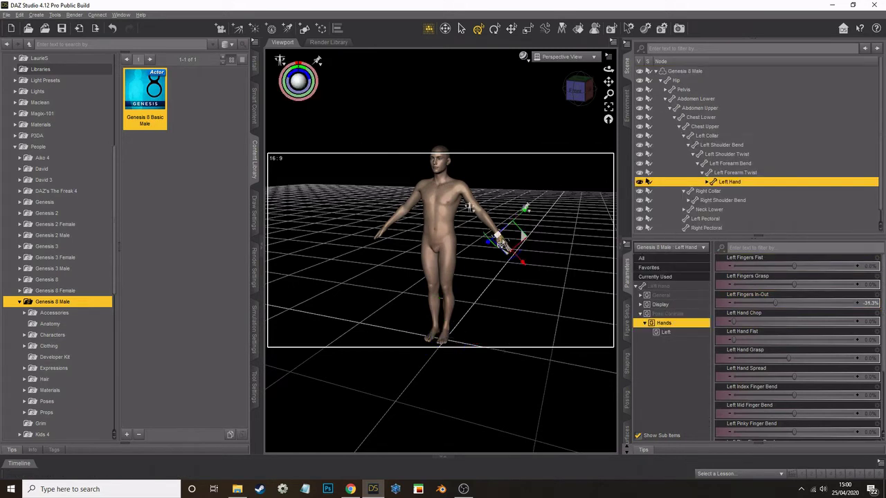
click(608, 111)
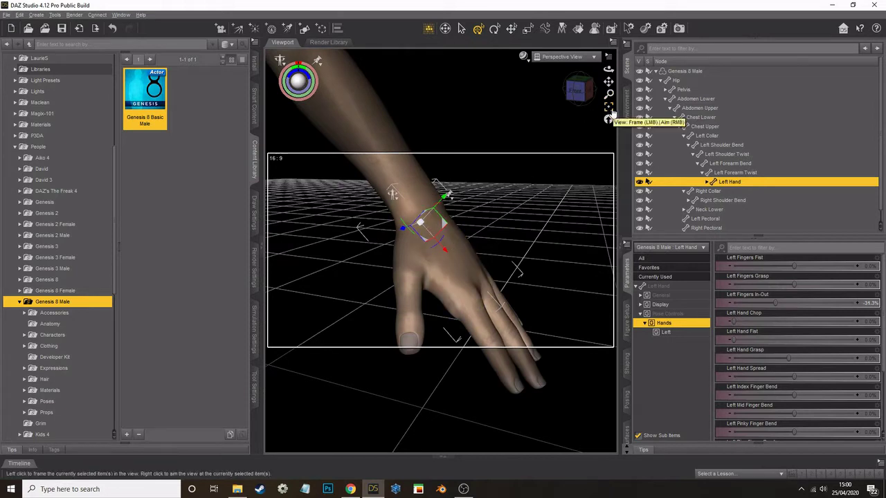
Step: Reselect the Genesis 8 Male figure, frame it in the viewport, and try out the camera navigation controls
click(673, 72)
click(609, 111)
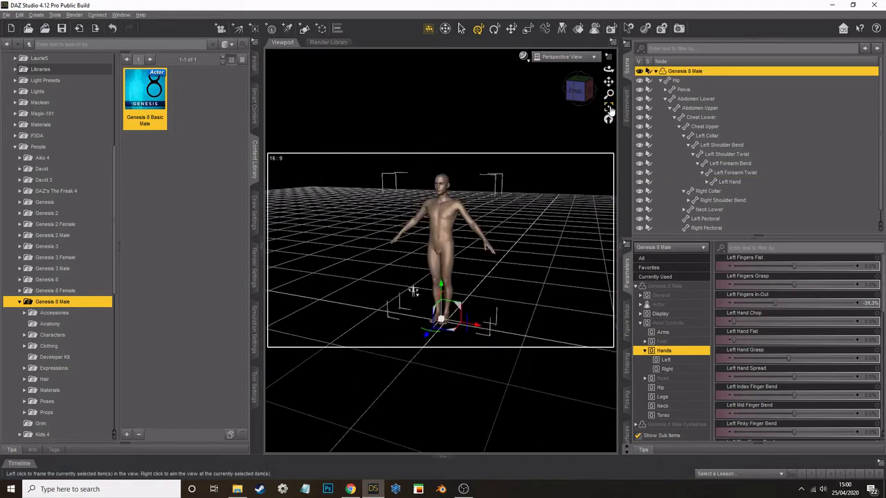
drag(608, 69, 611, 94)
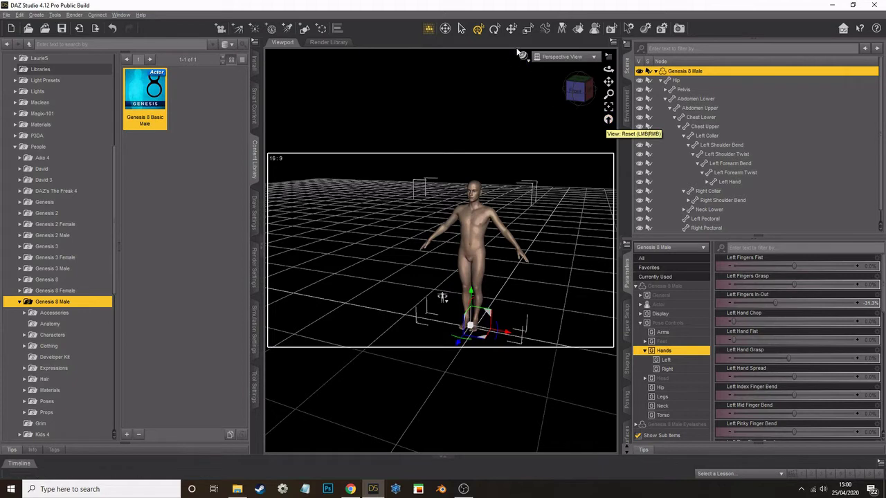
Step: Examine the list of predefined views available for the viewport, keeping the Perspective View
click(566, 63)
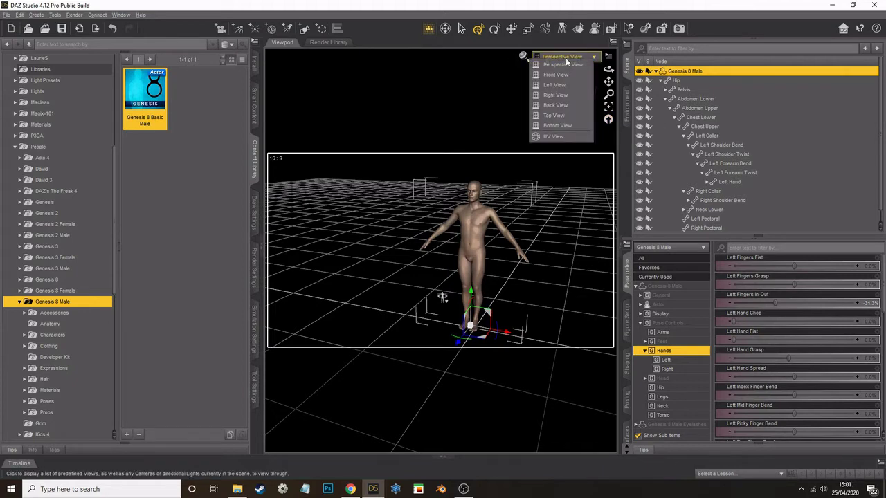
click(567, 58)
click(567, 58)
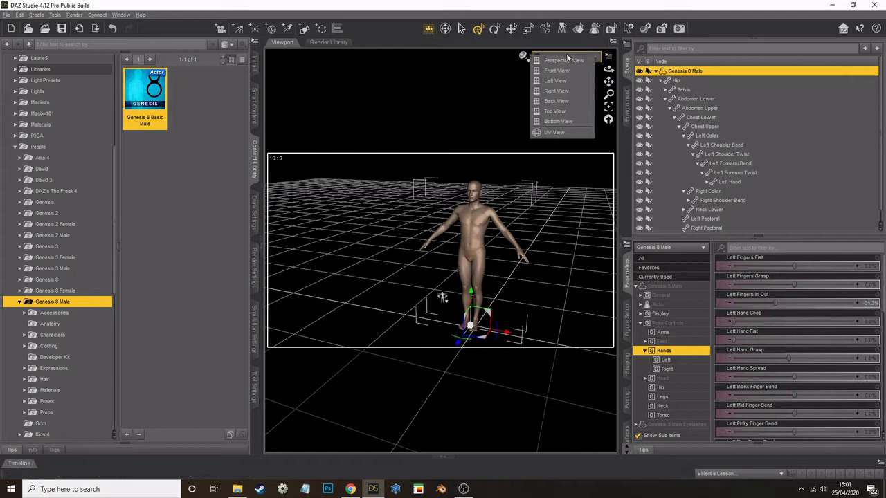
click(592, 60)
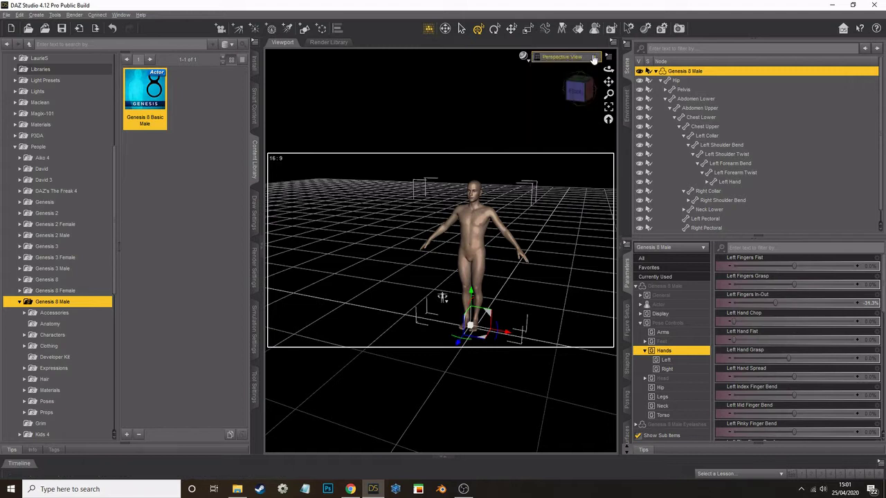
Step: Try the Wire Bounding Box, wireframe and Smooth Shaded draw styles on the figure in the viewport
click(523, 57)
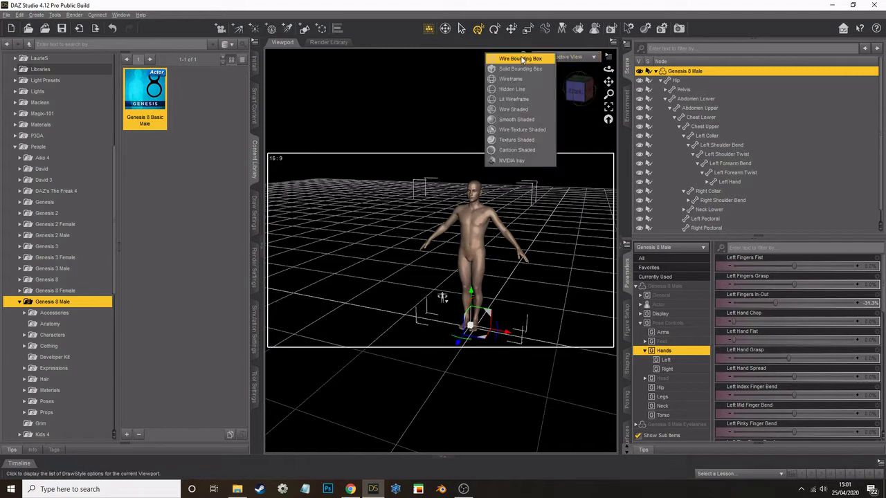
click(522, 58)
click(523, 57)
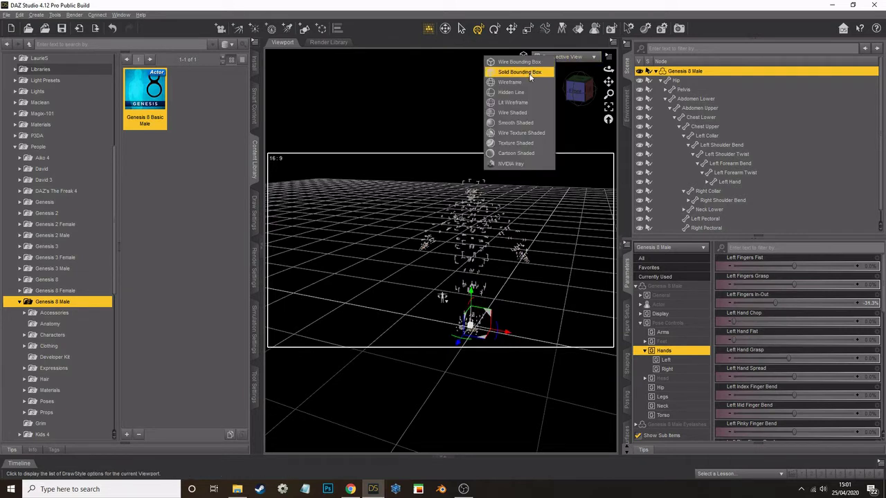
click(530, 74)
click(522, 54)
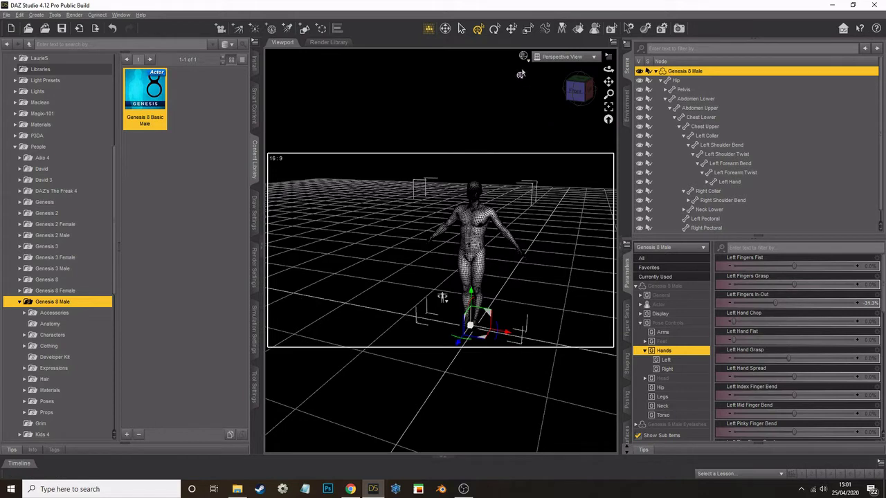
click(523, 57)
click(530, 133)
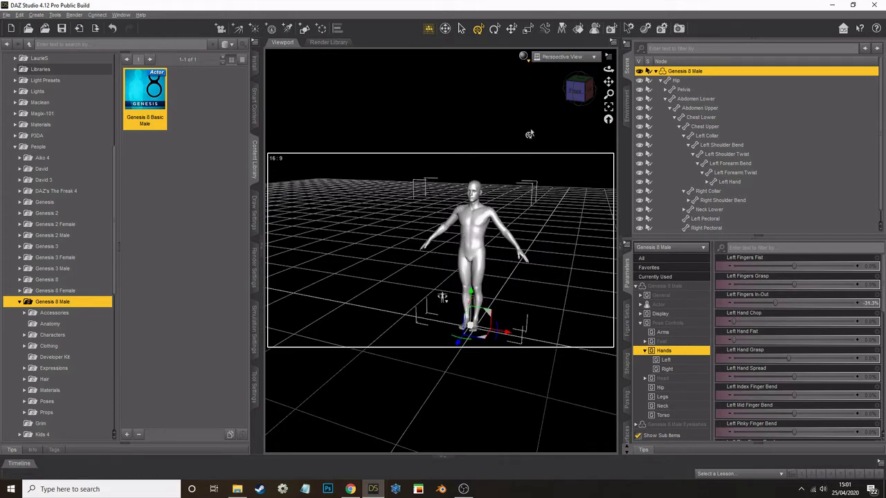
Step: Try the Texture Shaded and Cartoon Shaded draw styles on the figure in the viewport
click(523, 57)
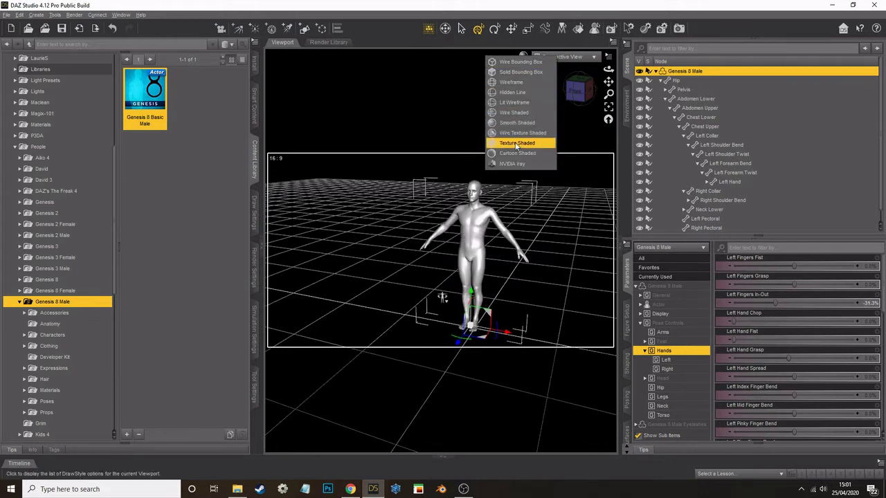
click(519, 143)
click(523, 57)
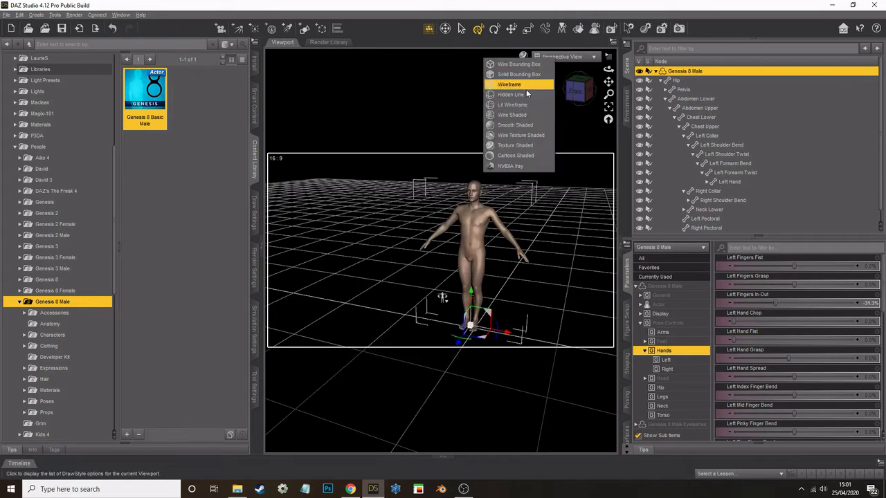
click(519, 153)
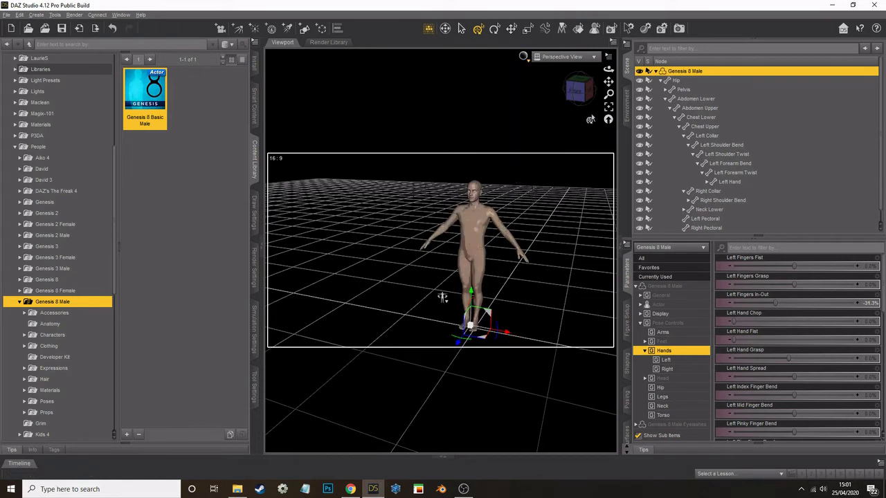
Step: Preview the figure in the NVIDIA Iray draw style with the content library pane collapsed, and return the viewport to Texture Shaded
click(523, 57)
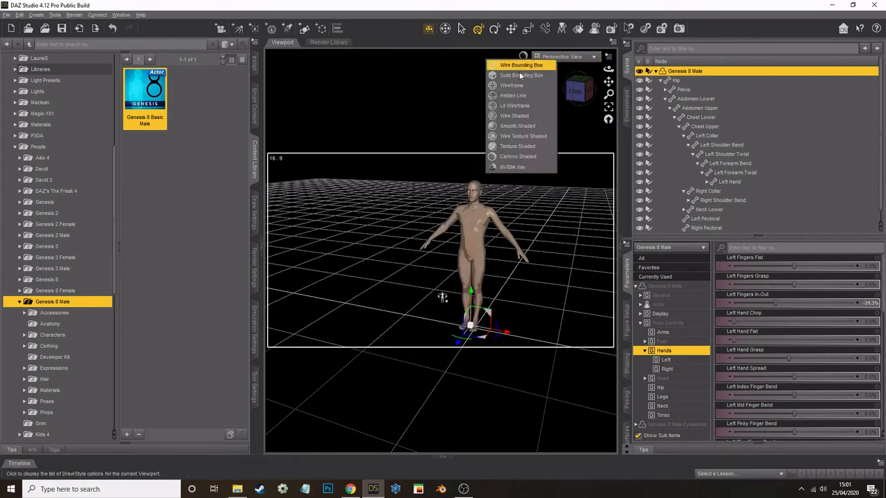
click(520, 168)
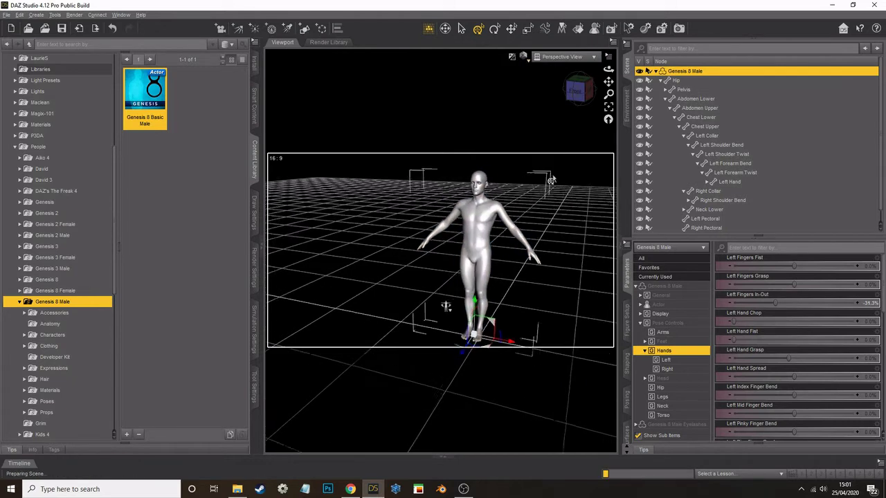
scroll(553, 178, up, 5)
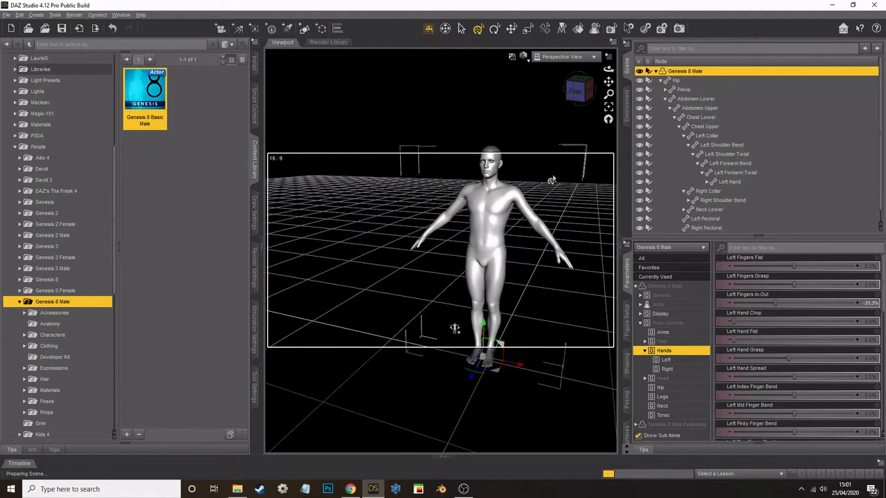
click(264, 253)
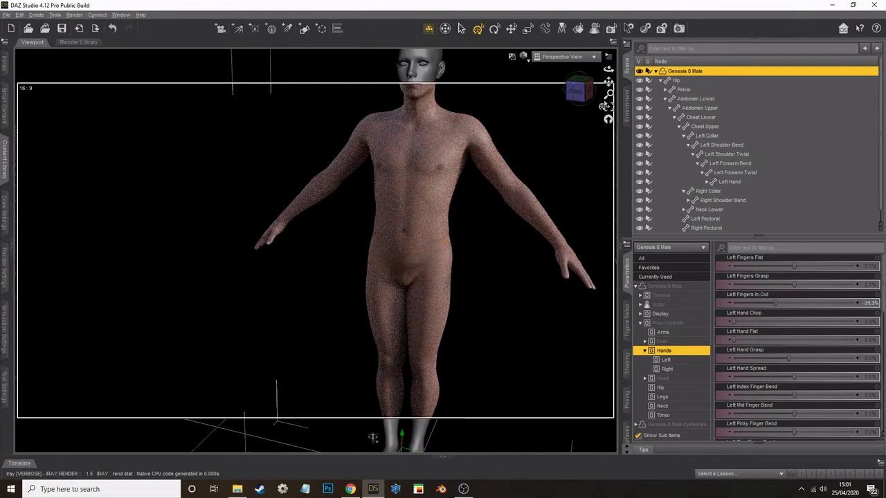
mouse_move(607, 81)
mouse_down()
mouse_move(608, 93)
mouse_move(607, 81)
mouse_up()
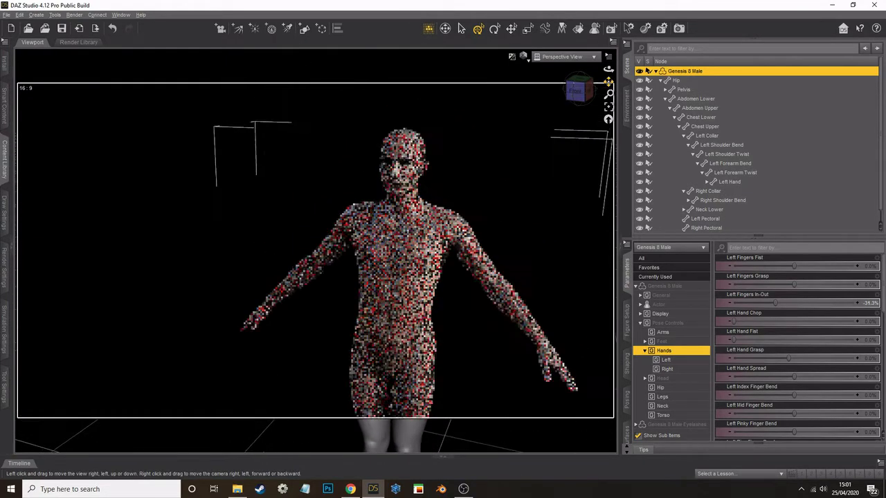
click(524, 60)
click(554, 144)
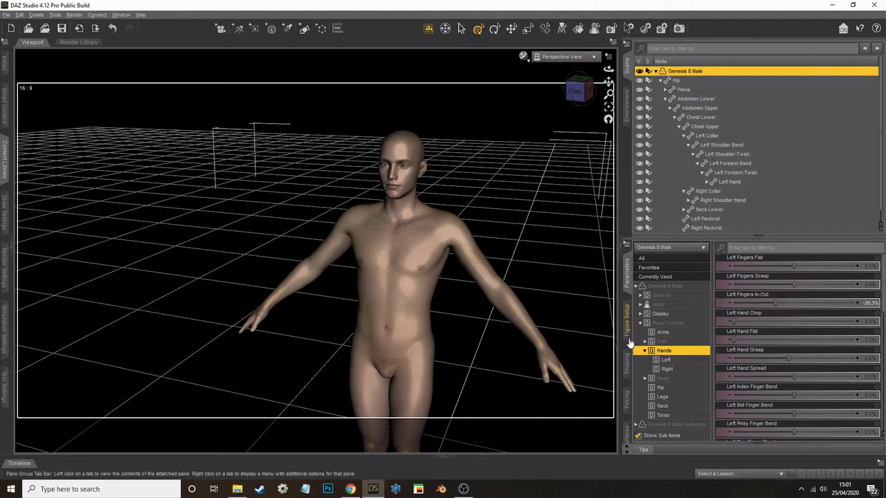
Step: Open the Genesis 8 Male figure's Shaping controls and examine the Actor and Head shape sliders
click(626, 373)
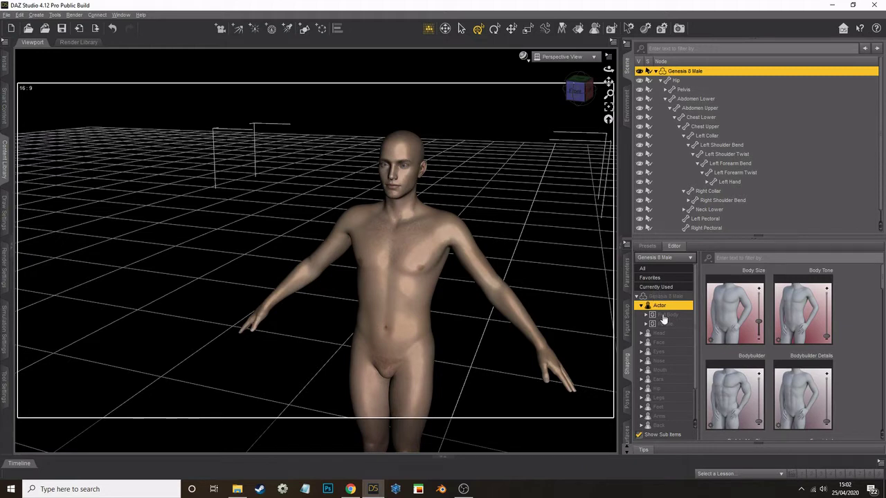
scroll(494, 202, up, 3)
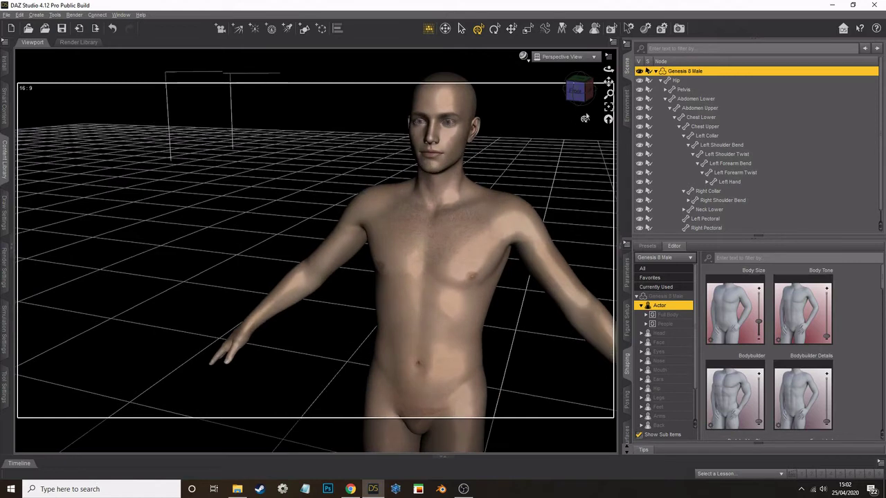
drag(608, 85, 609, 85)
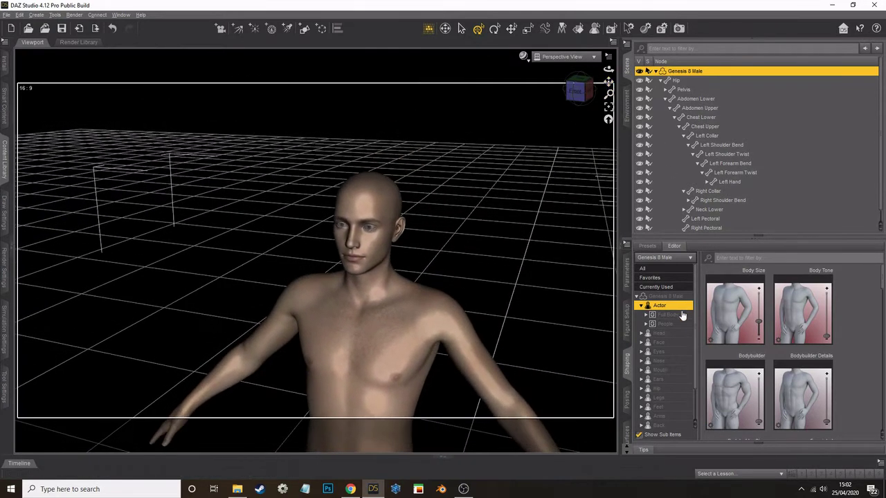
click(659, 333)
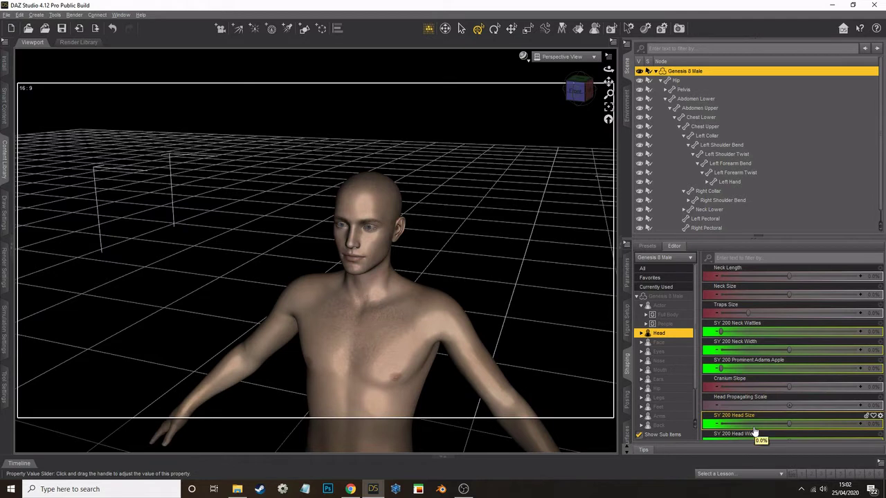
Step: In the Full Body shapes, set Fitness to 100% and increase the figure's Body Size
click(668, 315)
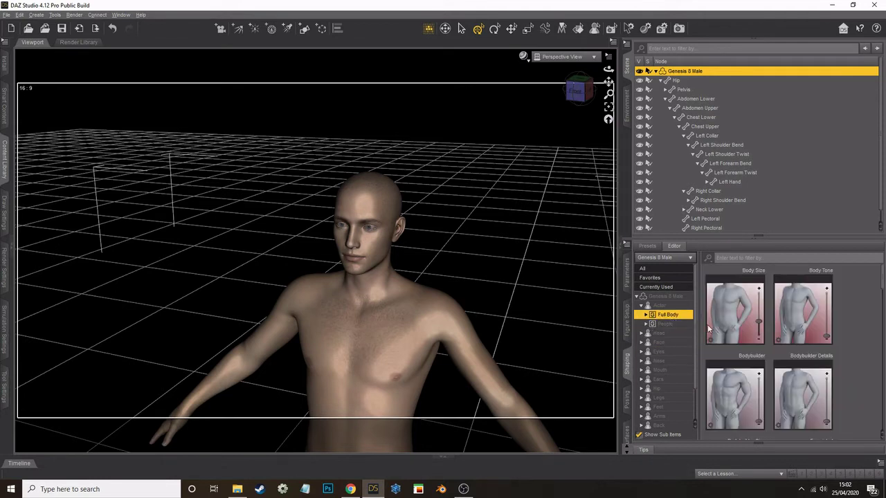
scroll(736, 346, down, 5)
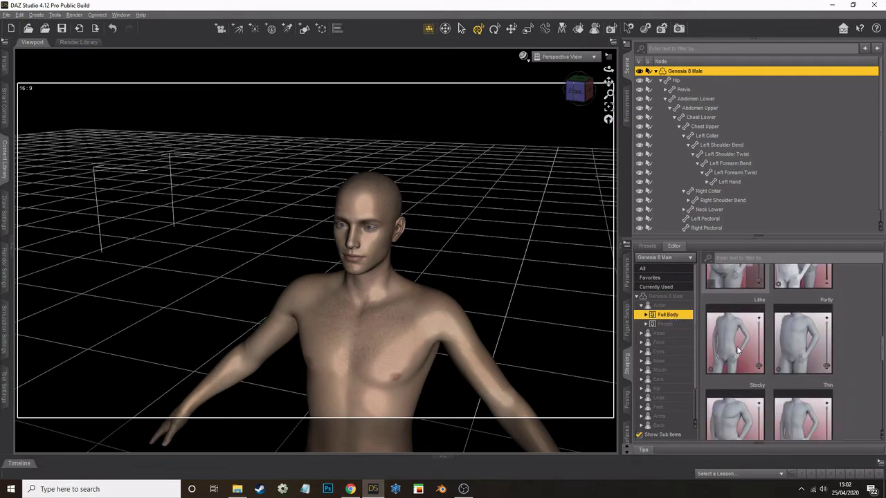
scroll(738, 350, down, 4)
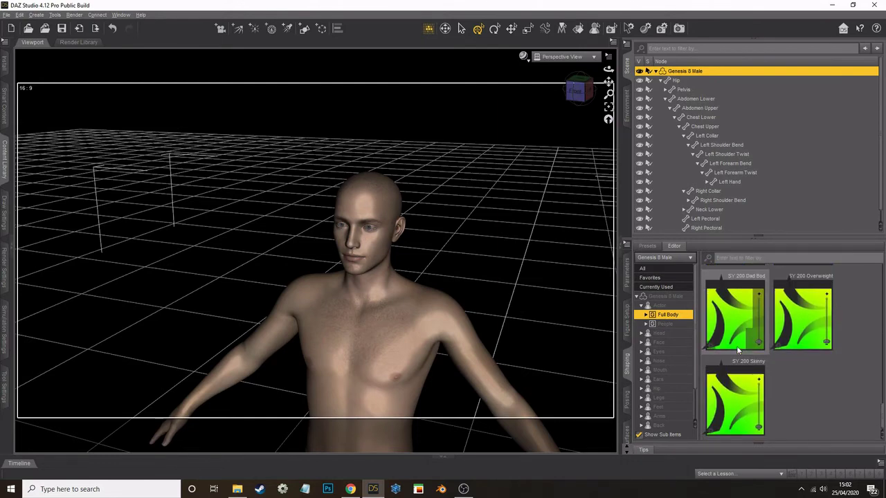
scroll(738, 351, up, 3)
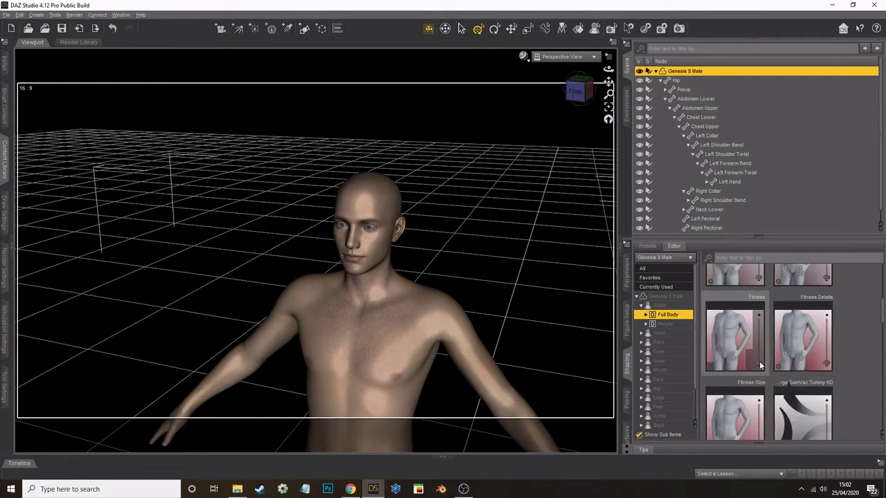
drag(760, 366, 761, 315)
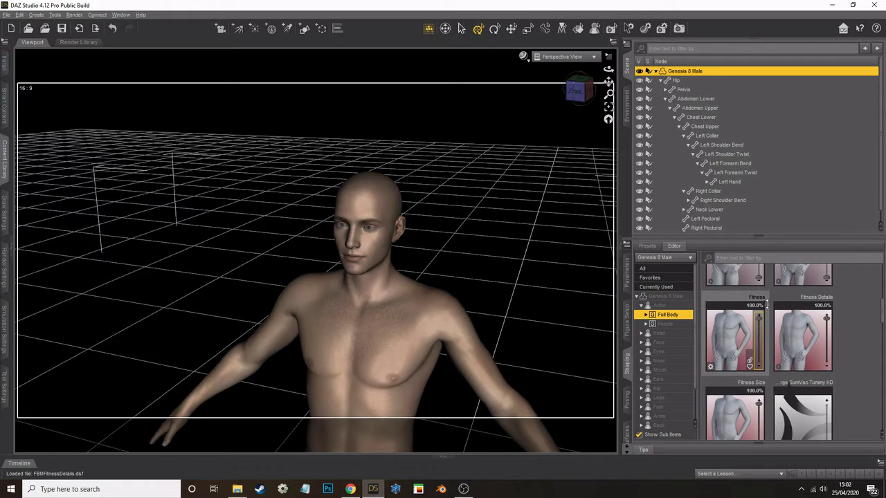
scroll(769, 373, down, 1)
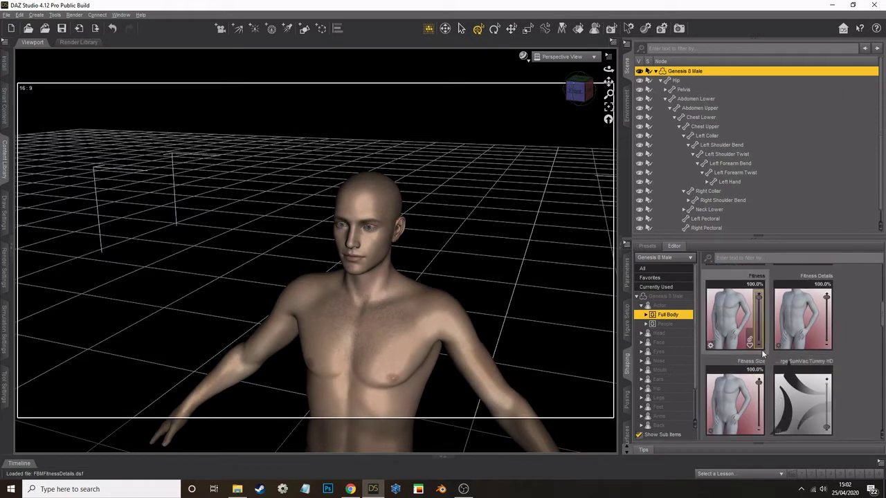
scroll(764, 346, up, 2)
drag(760, 324, 760, 286)
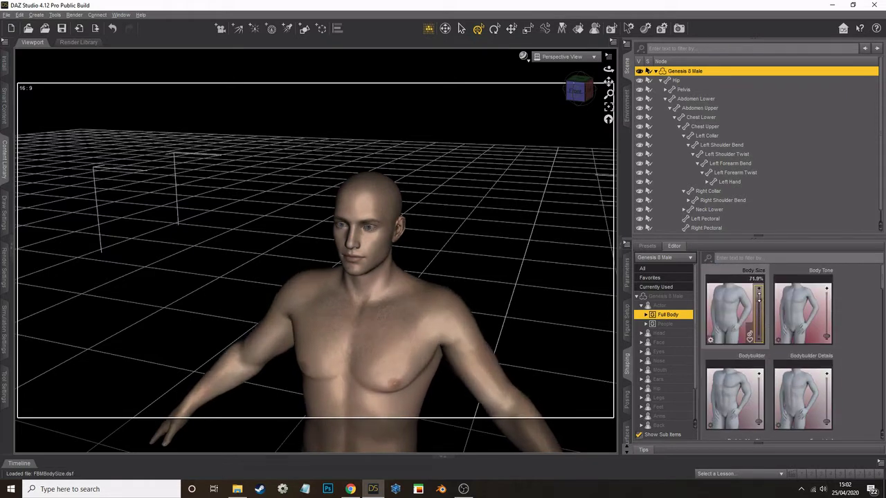
Step: In the Face shapes, try out a brow slider and set Chin Cleft HD to about 30.6%
click(666, 335)
click(668, 346)
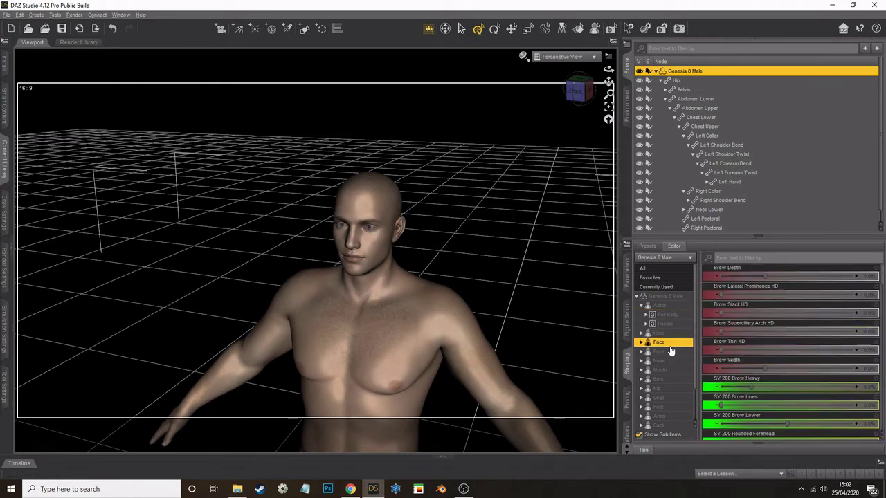
drag(733, 312, 814, 313)
drag(757, 310, 789, 311)
scroll(750, 353, down, 5)
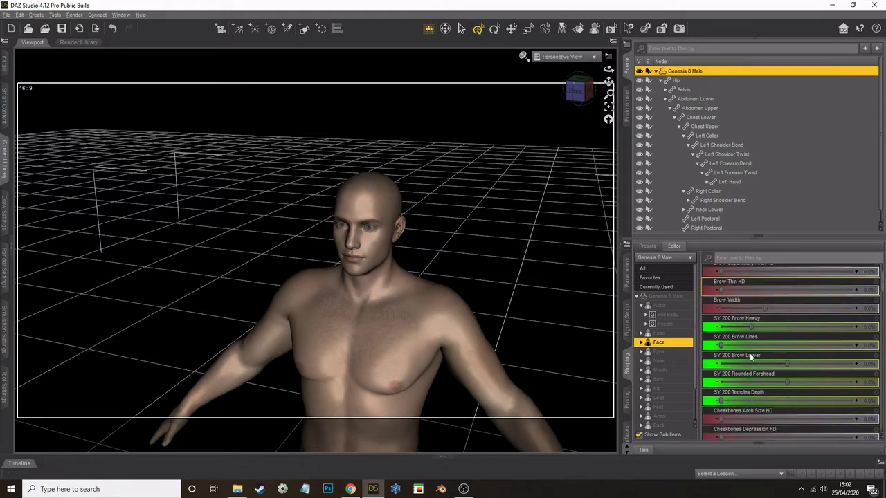
drag(715, 333, 761, 332)
Step: Select the figure's head and set Jaw Size to about 34.4% in the Face shapes
click(609, 107)
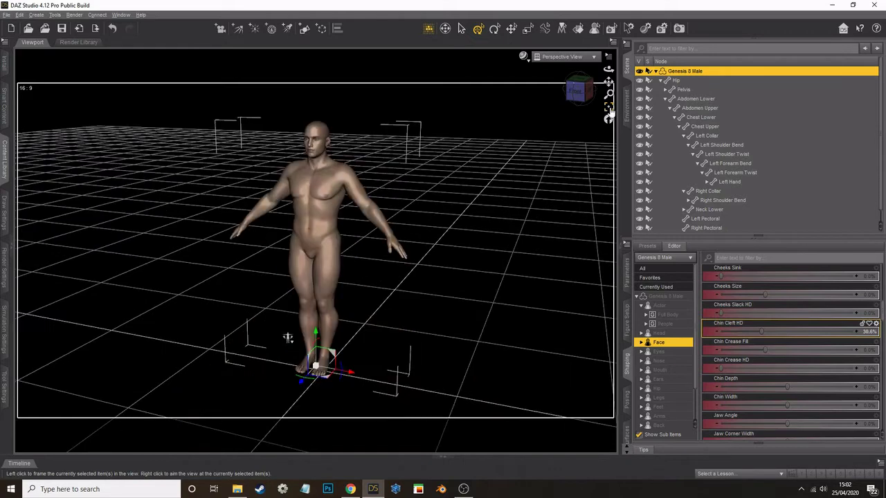
click(315, 137)
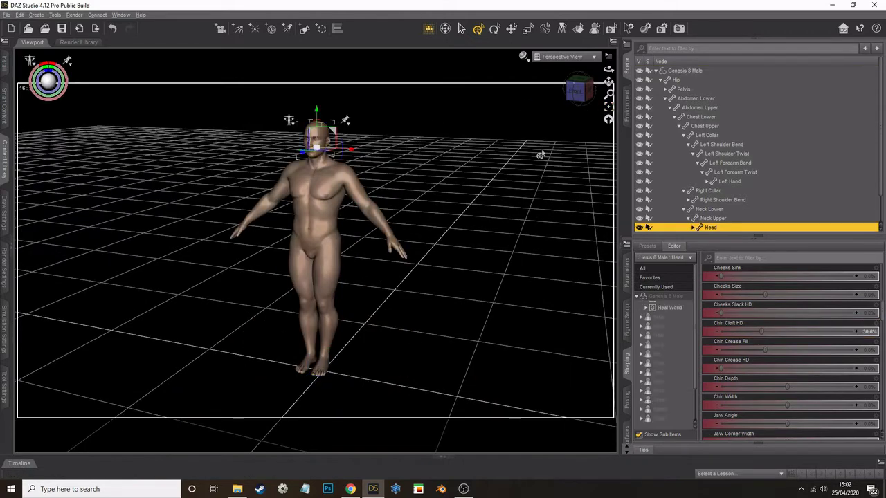
click(609, 111)
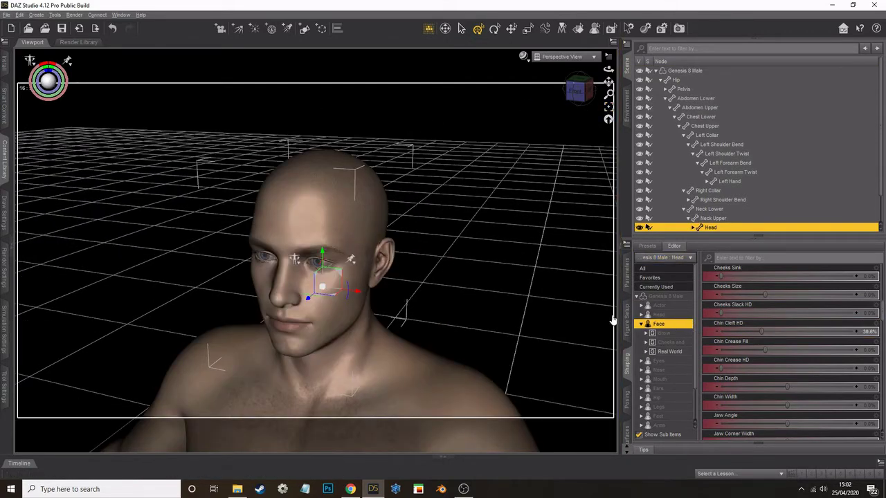
scroll(448, 300, up, 3)
scroll(752, 398, down, 3)
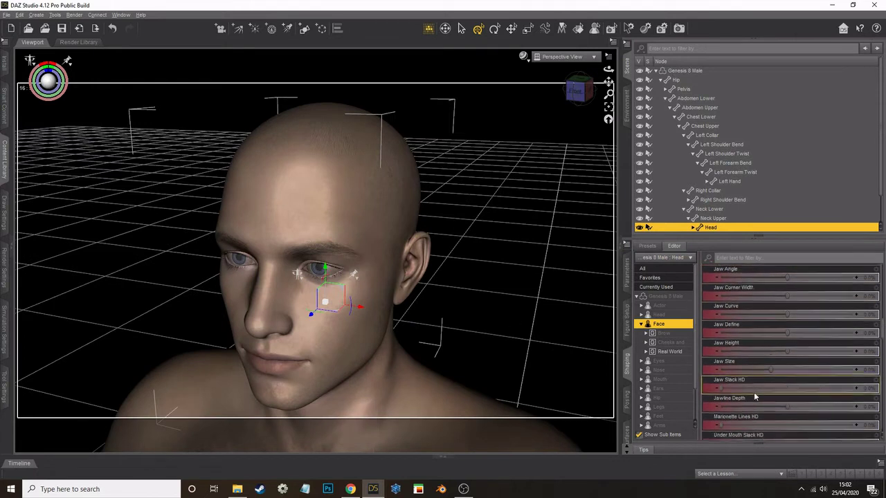
drag(769, 368, 806, 368)
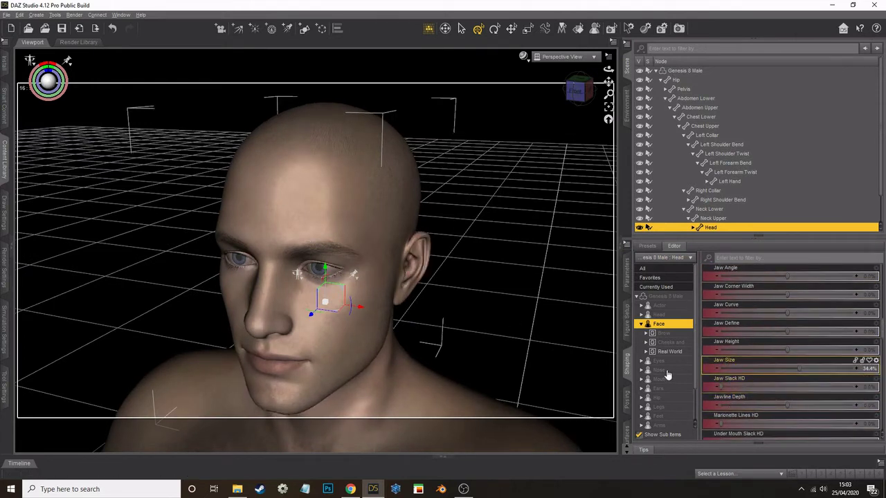
Step: In the head's Eyes shapes, set Eyes Depth to about 12.5% and Eyes Size to about -42.4%
click(661, 361)
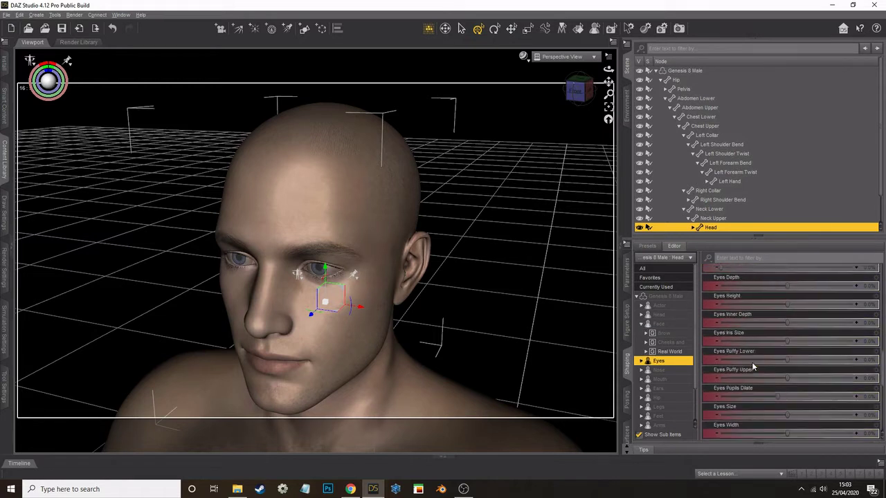
scroll(751, 362, up, 5)
drag(787, 404, 800, 405)
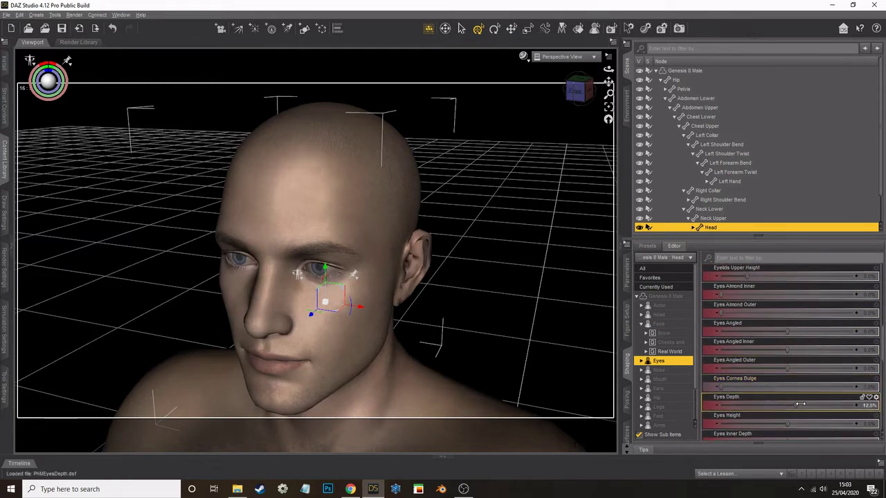
scroll(782, 401, down, 4)
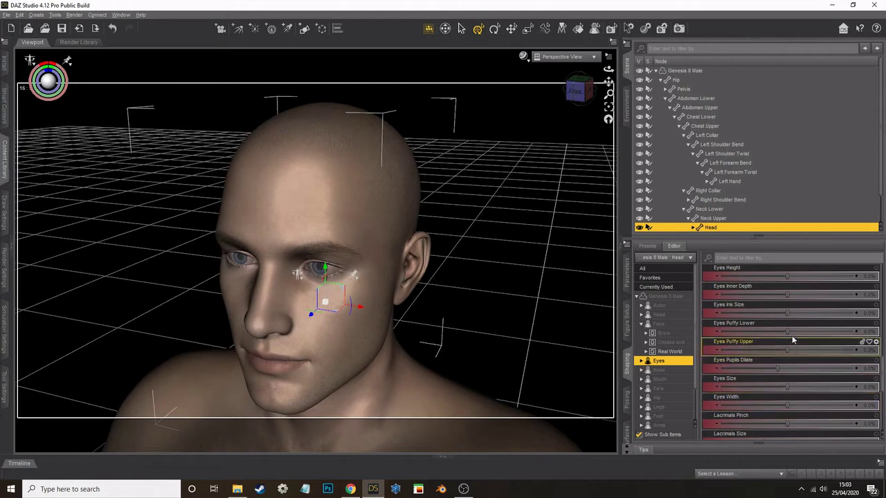
drag(789, 386, 753, 385)
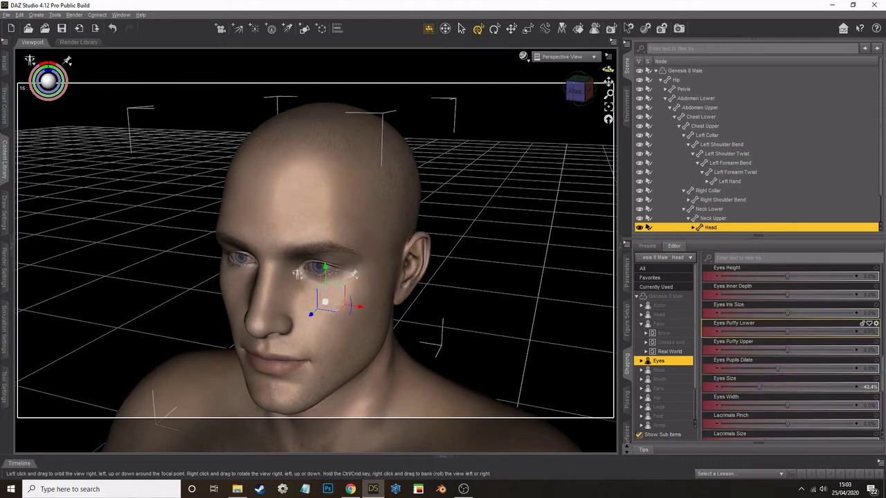
drag(607, 69, 562, 70)
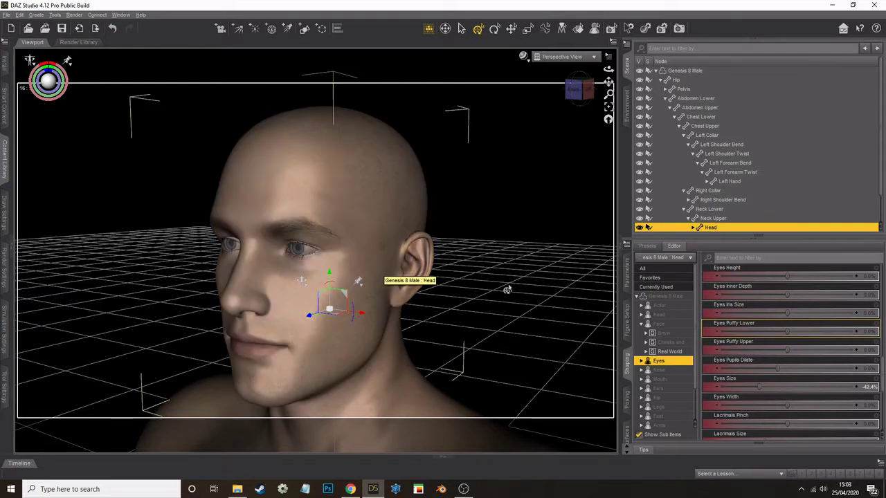
Step: Load the complete Sci-Fi Settler outfit from the Genesis 8 Male clothing content onto the whole figure
scroll(573, 358, down, 5)
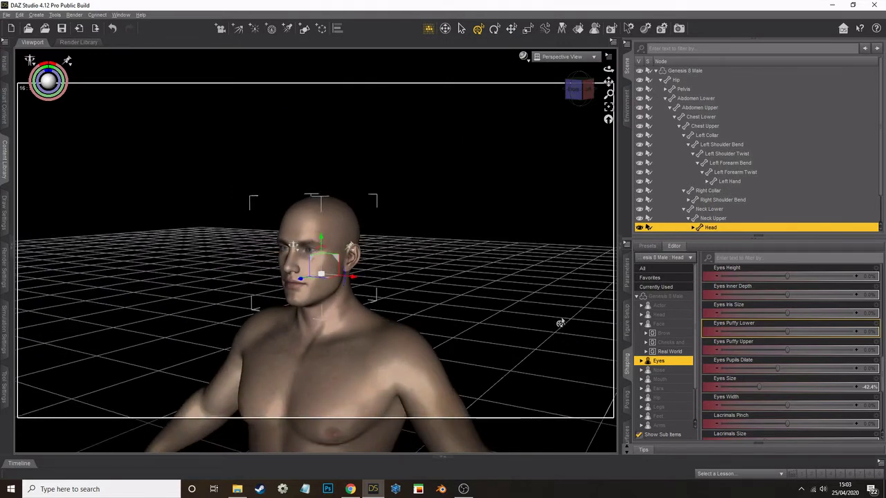
scroll(559, 324, up, 3)
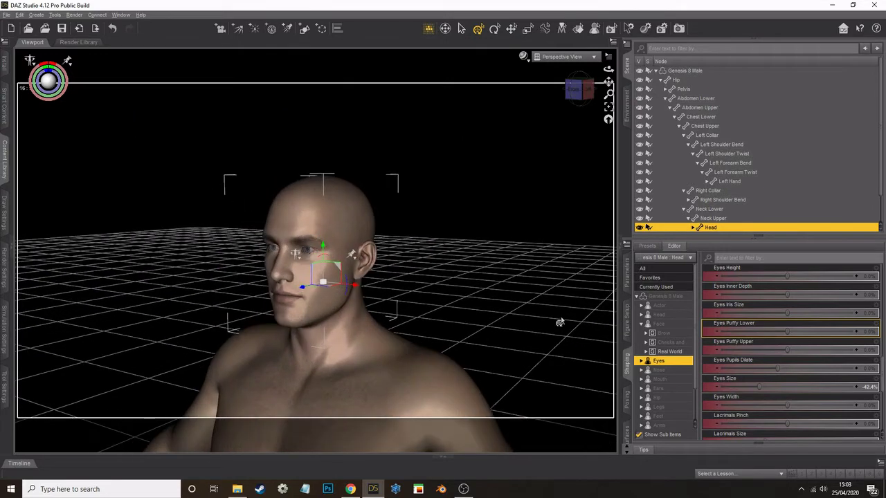
click(4, 159)
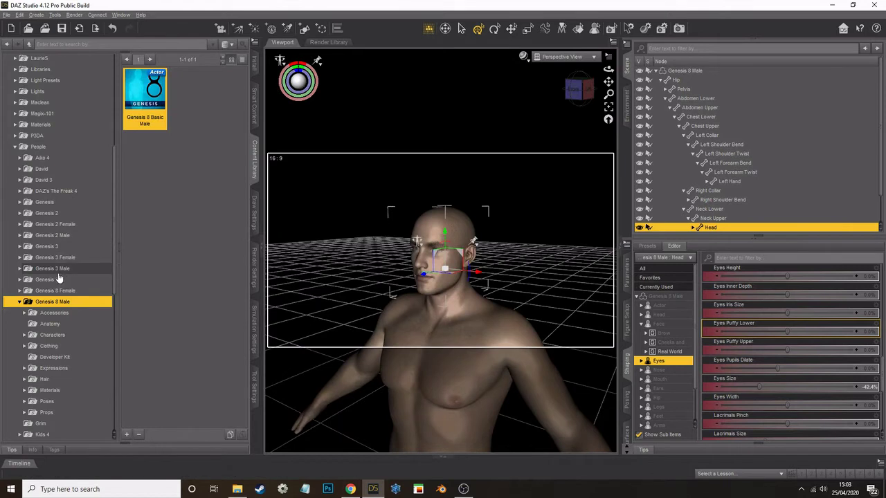
click(25, 347)
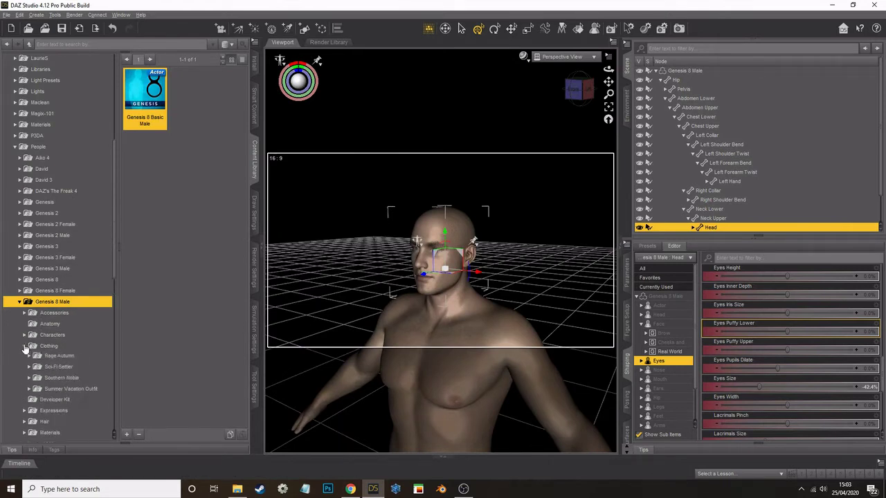
scroll(76, 318, down, 3)
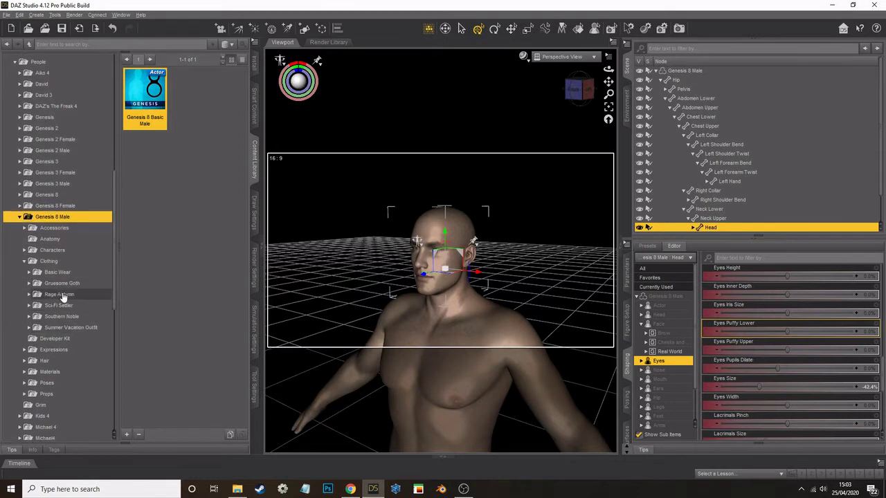
click(60, 305)
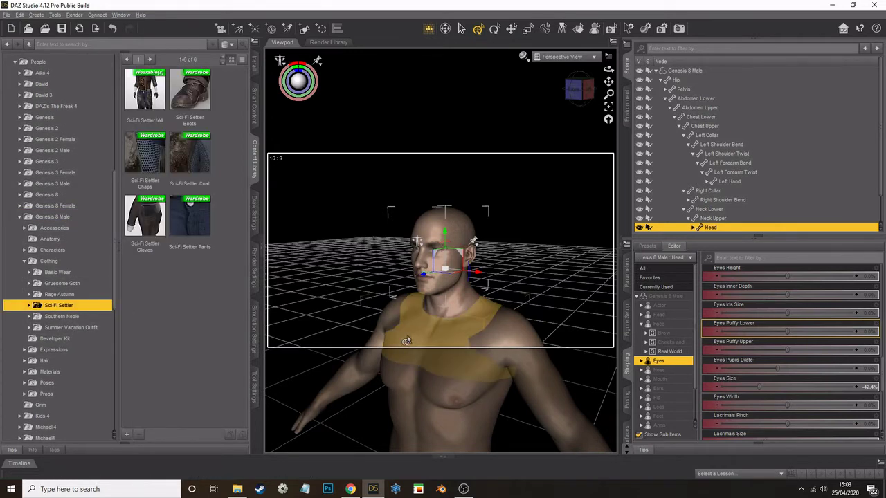
click(448, 330)
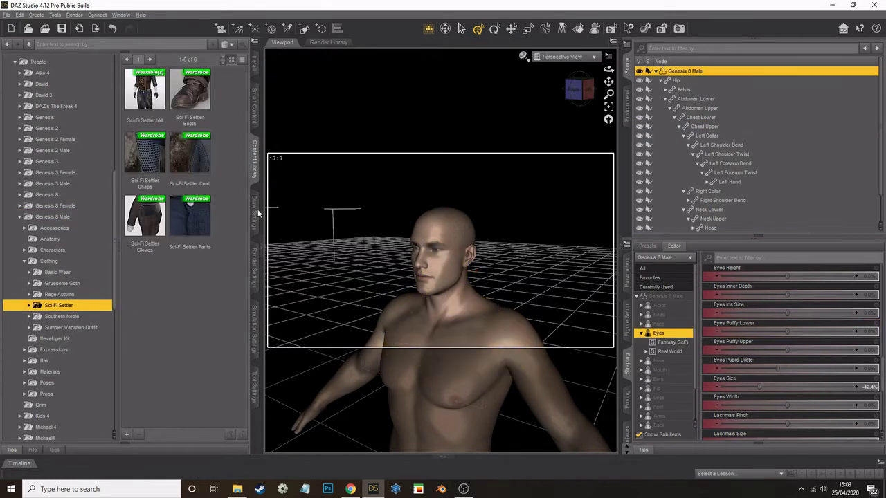
double_click(145, 97)
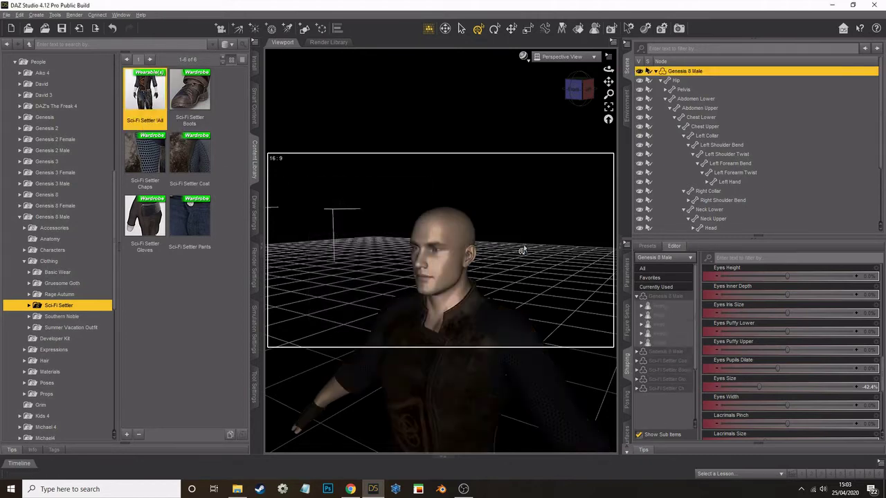
Step: Repose the clothed figure's left arm by moving its shoulder, forearm and collar
scroll(481, 270, down, 5)
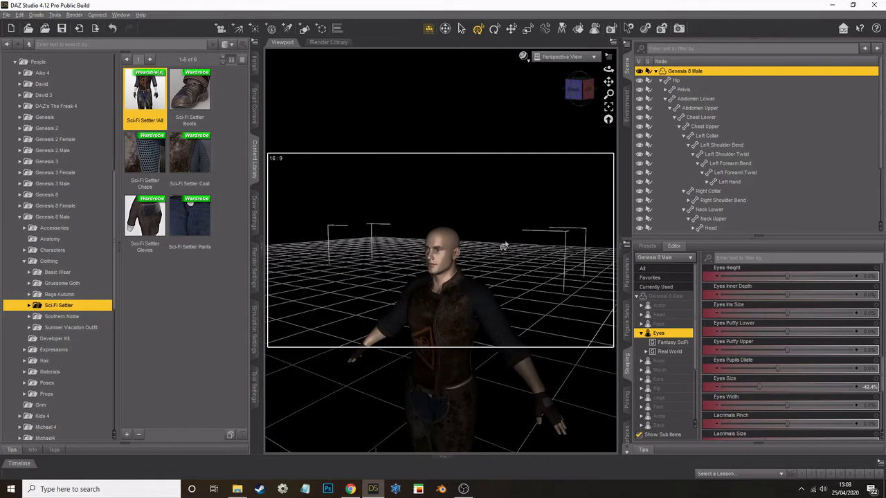
click(497, 339)
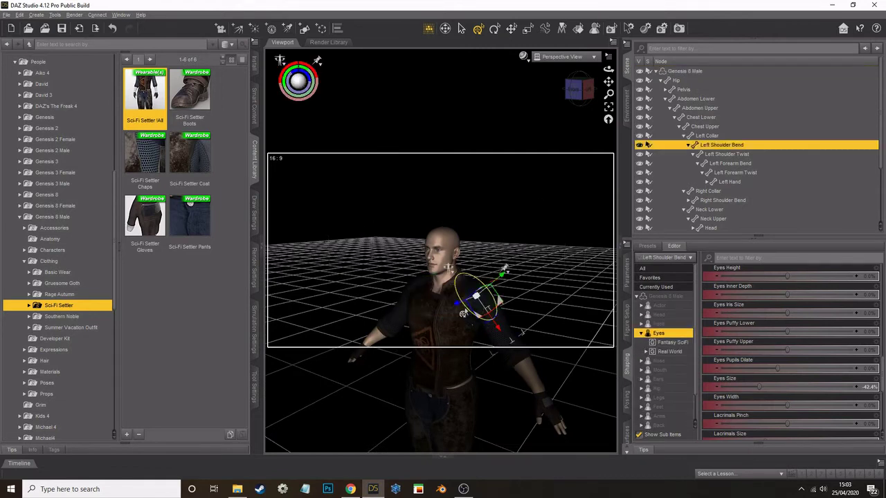
click(457, 340)
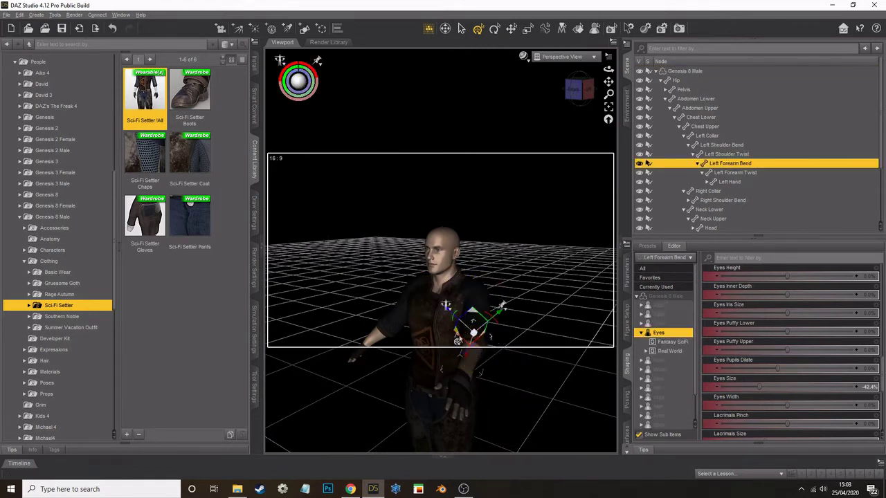
drag(457, 340, 456, 299)
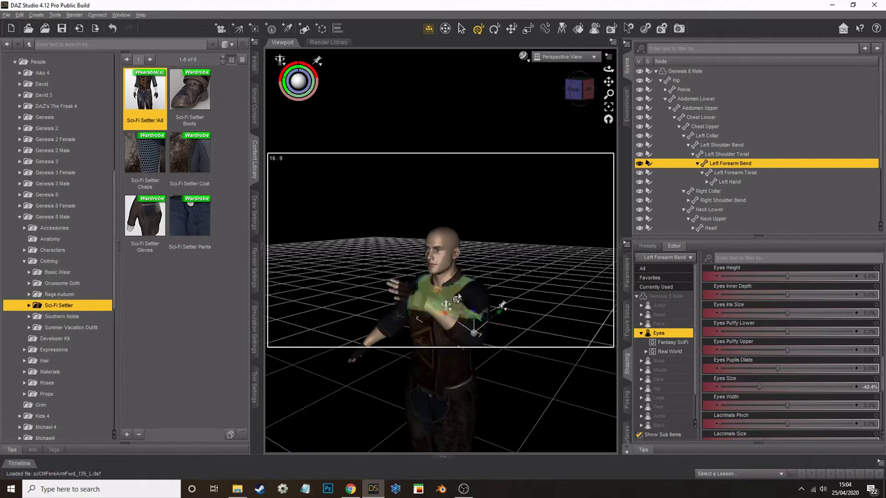
click(461, 295)
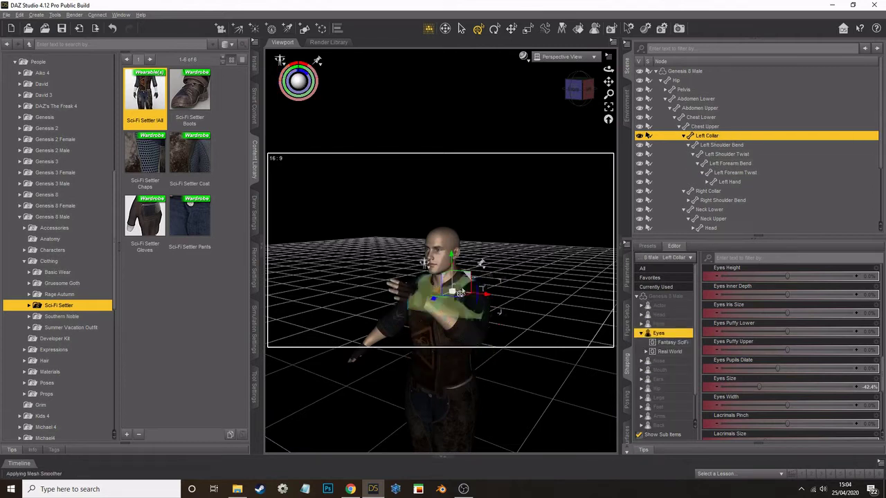
drag(454, 294, 503, 349)
scroll(504, 349, up, 5)
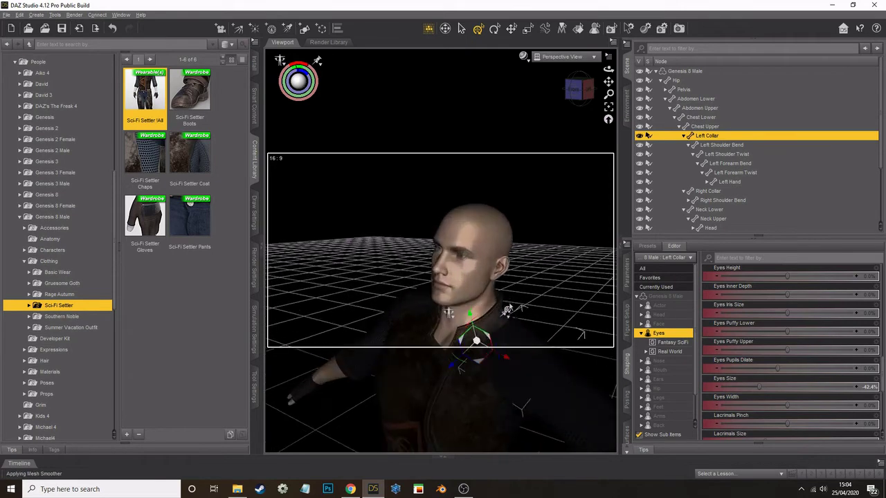
Step: Load Armani Hair from the Genesis 8 Male hair content onto the figure
drag(609, 82, 593, 111)
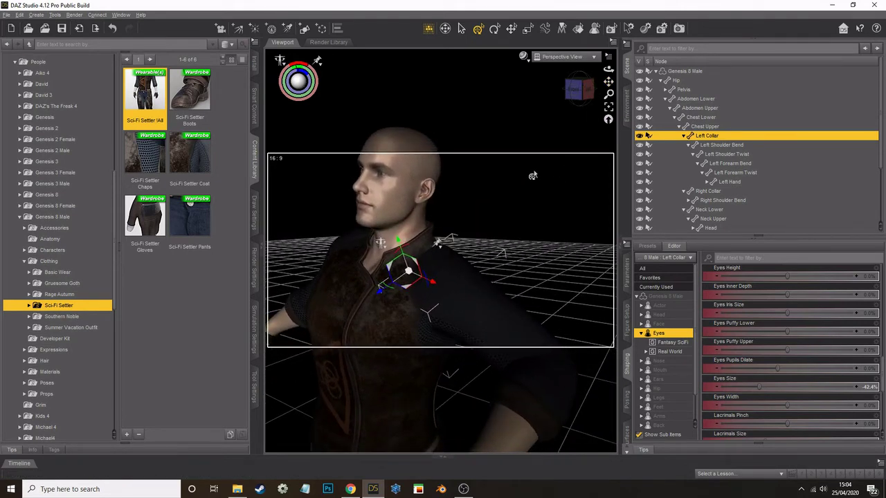
drag(608, 76, 606, 75)
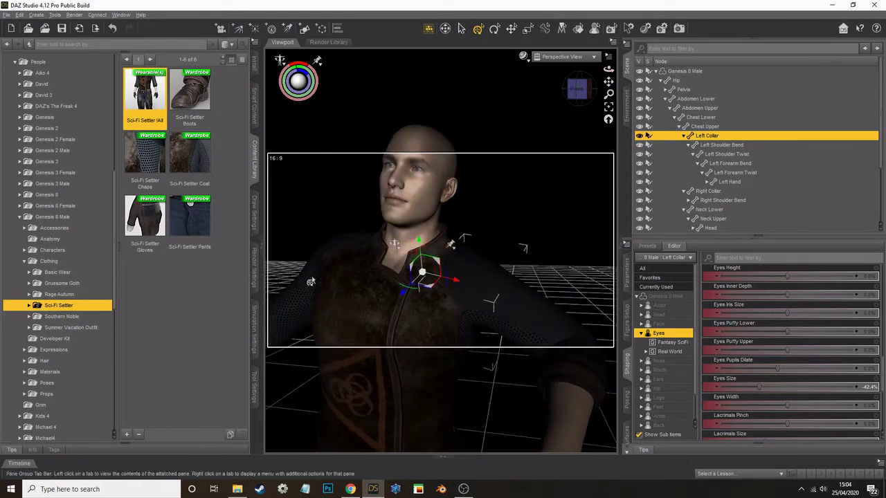
click(25, 360)
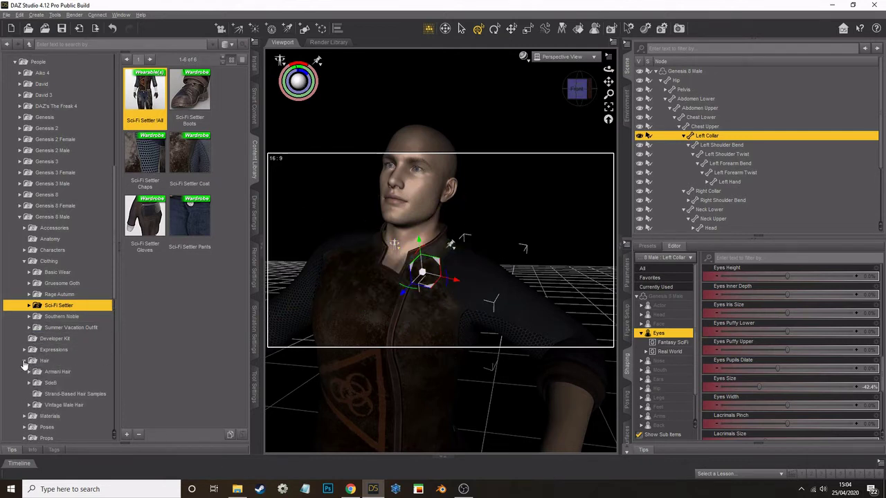
click(57, 372)
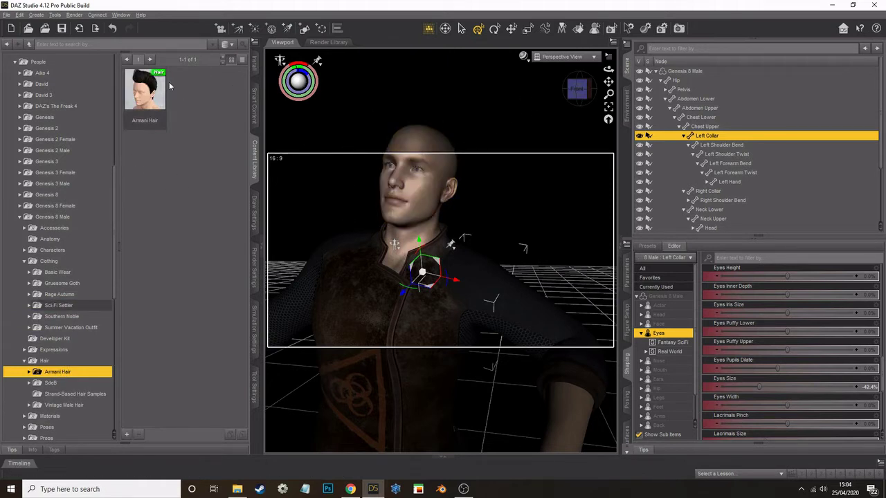
double_click(139, 96)
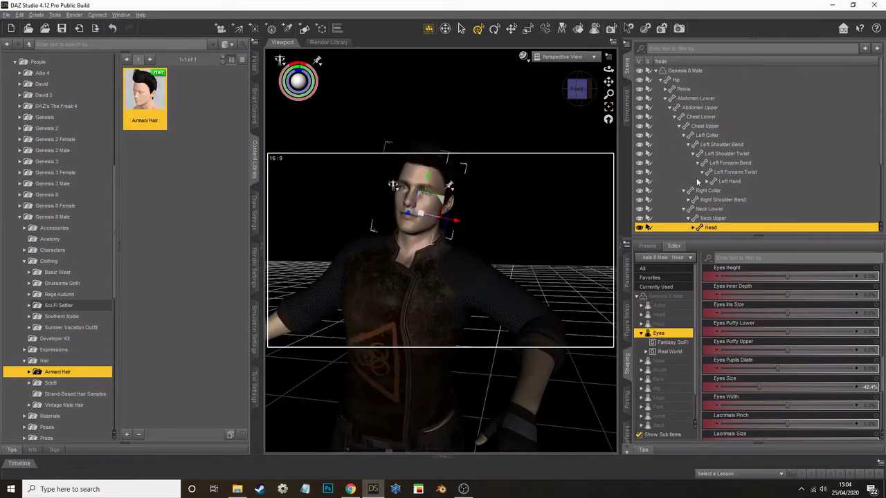
Step: In the Armani Hair's Actor parameters, set TopSquishL to -100% and TopThick to about 7.6%
scroll(697, 104, down, 3)
click(685, 227)
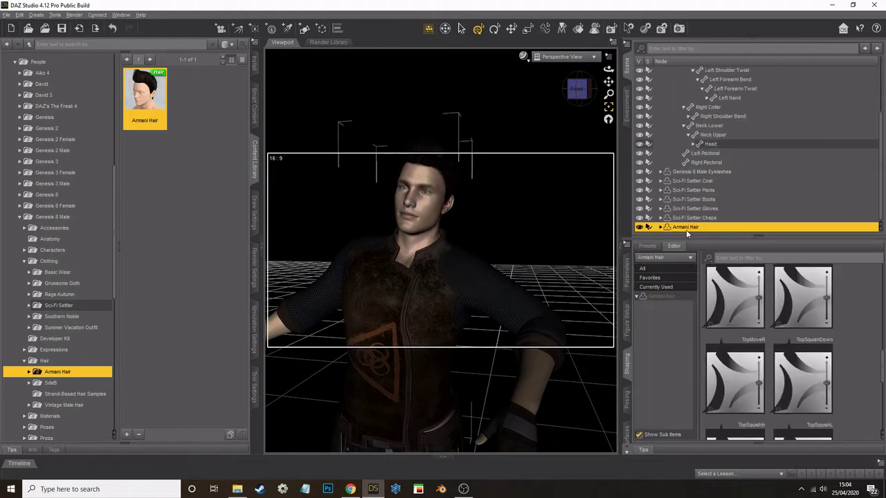
click(629, 280)
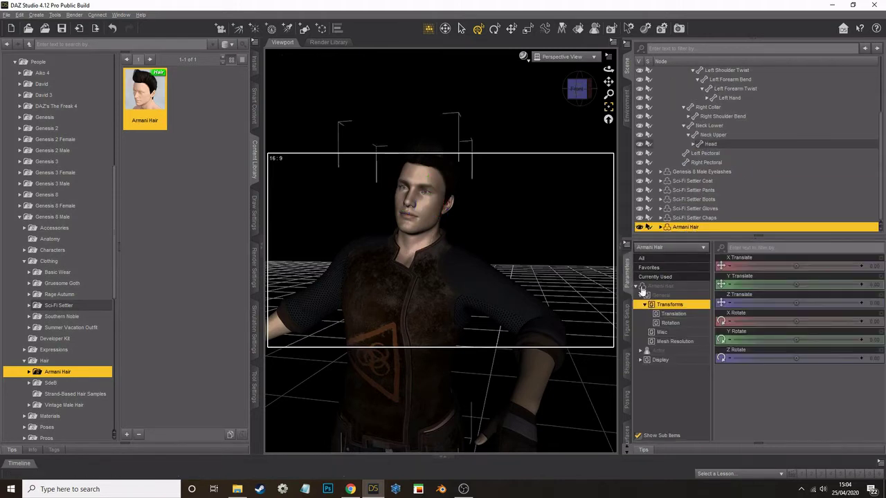
click(671, 341)
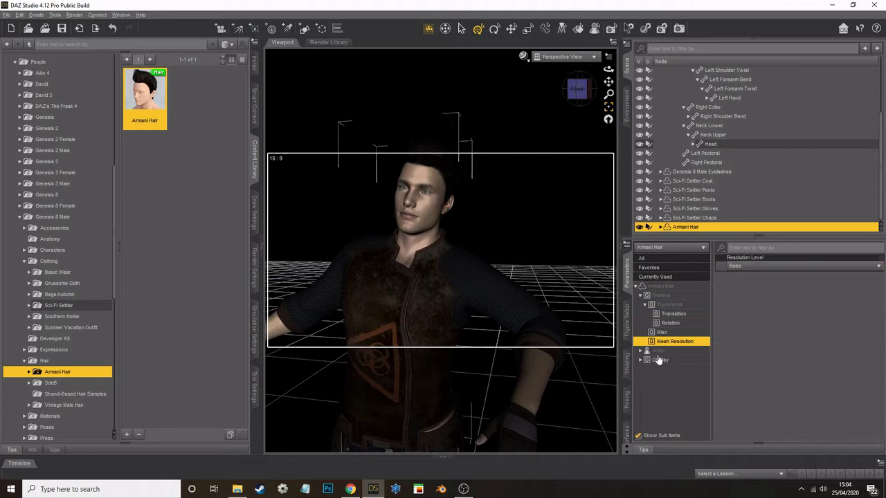
click(661, 352)
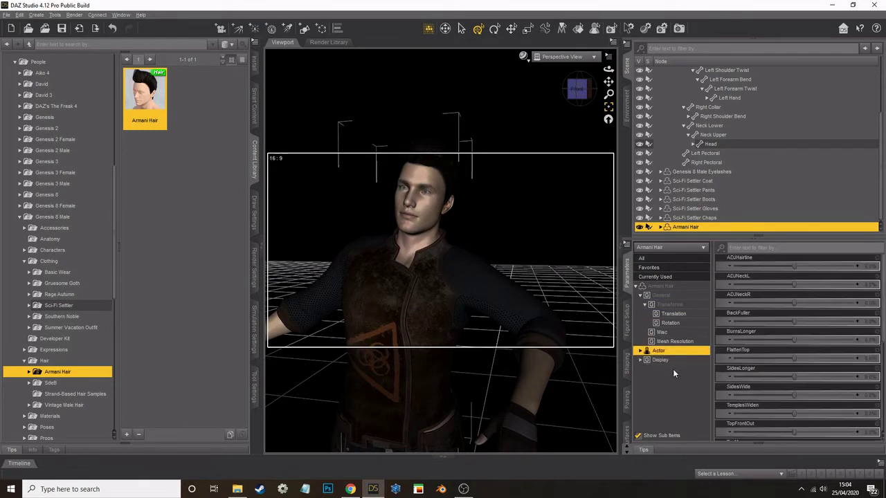
scroll(778, 401, down, 5)
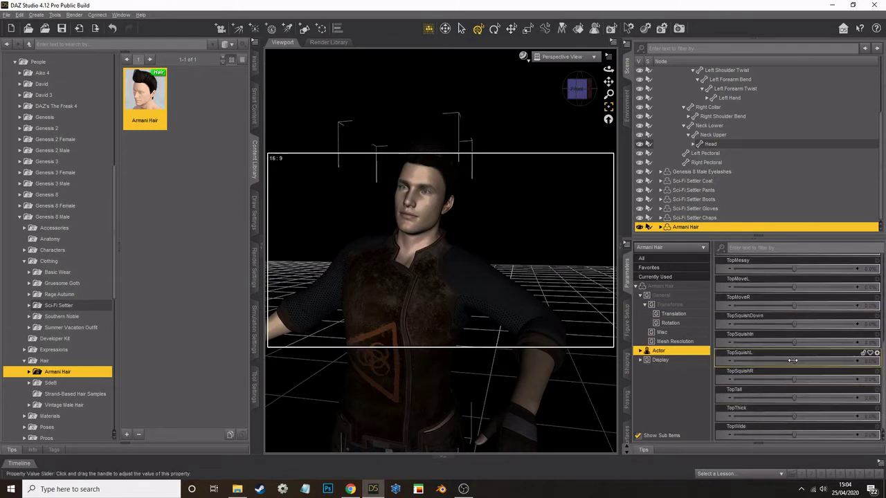
drag(792, 361, 674, 334)
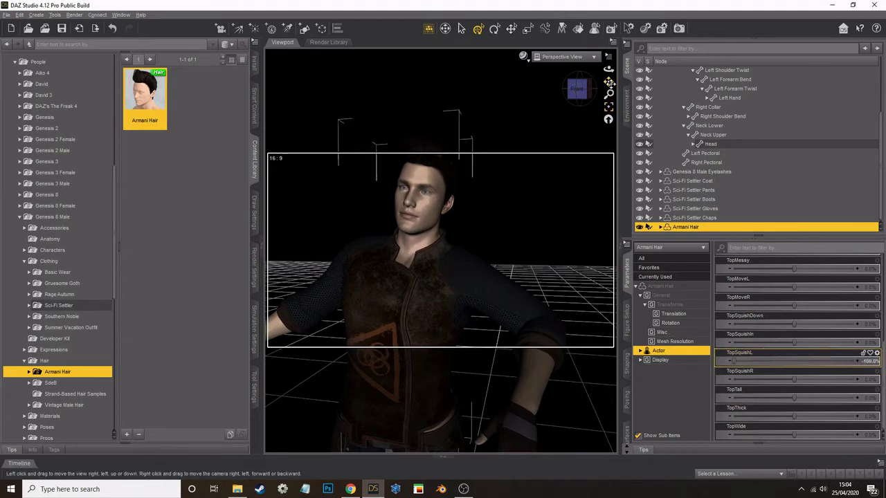
drag(608, 81, 535, 173)
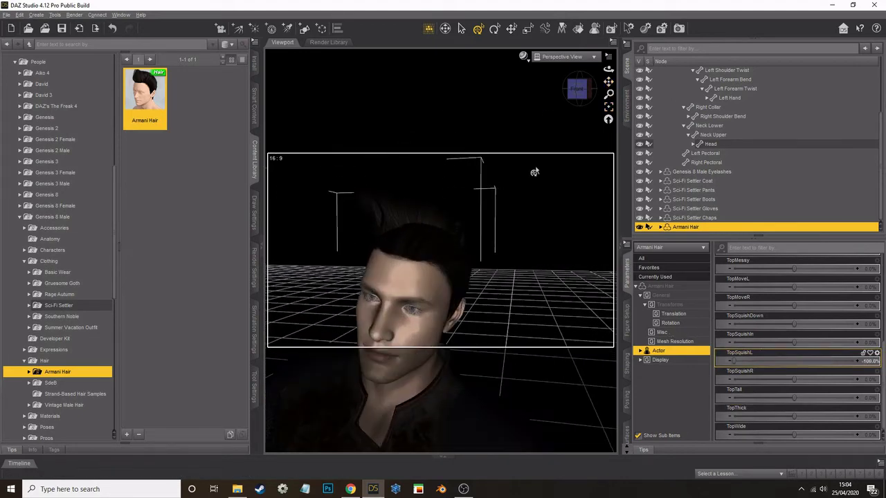
mouse_move(795, 416)
mouse_down()
mouse_move(846, 415)
mouse_move(800, 415)
mouse_up()
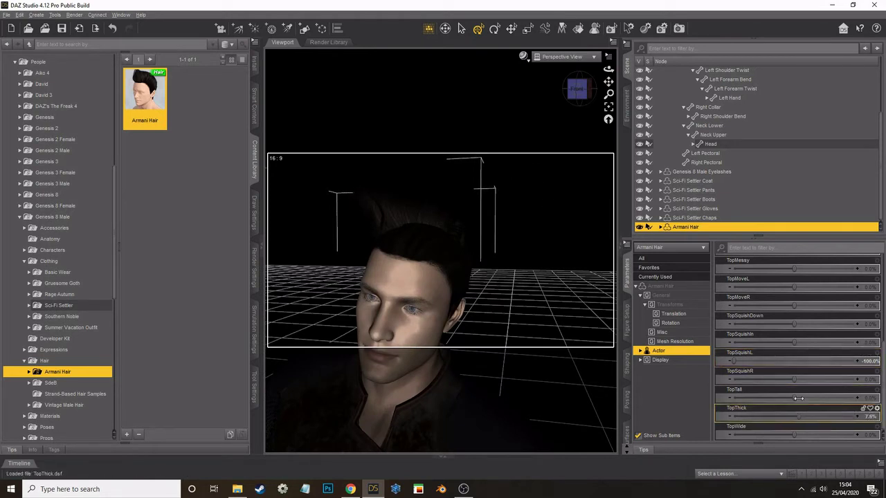
Step: Switch the viewport's draw style to NVIDIA Iray and collapse the content library to enlarge the view
click(524, 61)
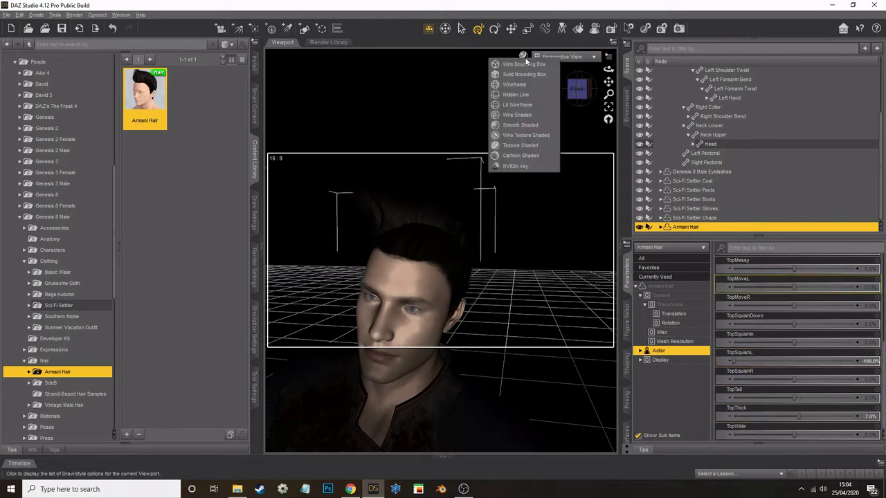
click(526, 166)
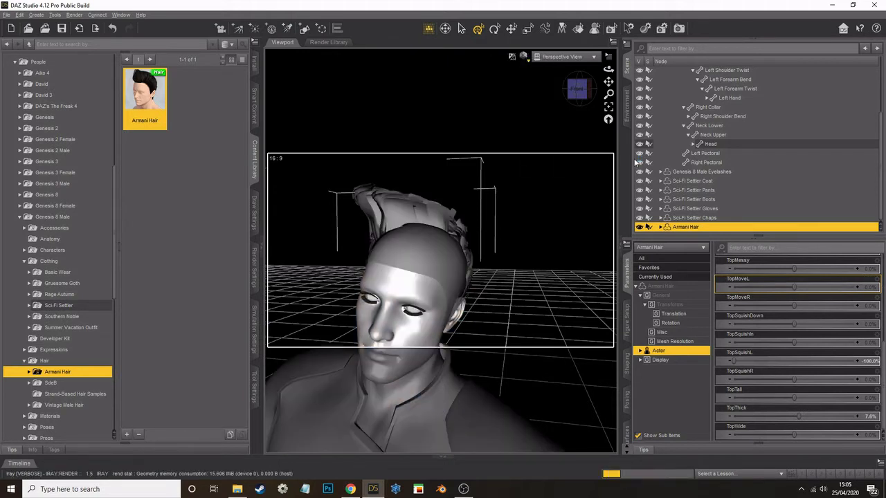
click(264, 255)
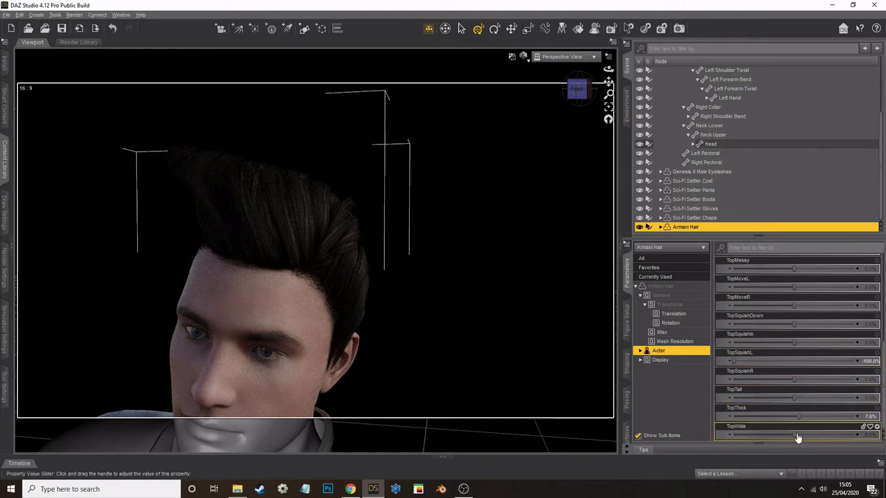
Step: Increase the Armani Hair's TopWide parameter and check the wider hair on the figure in the Iray preview
drag(797, 436, 876, 435)
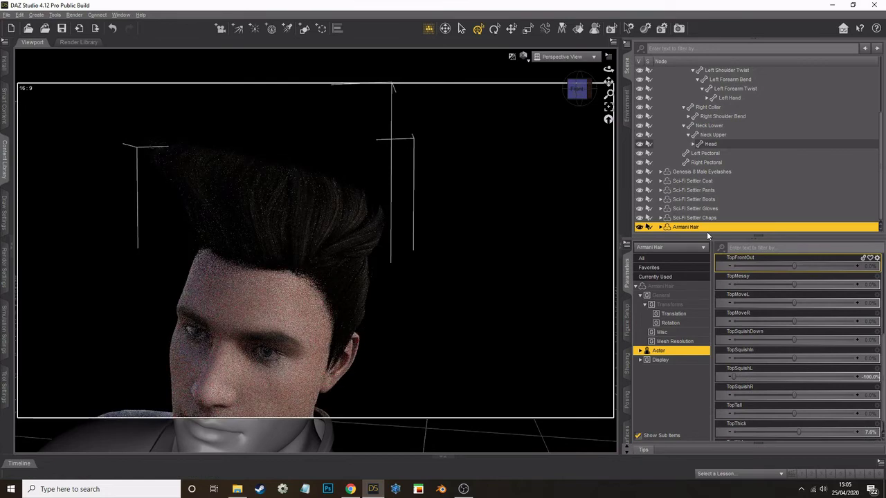
scroll(475, 270, down, 3)
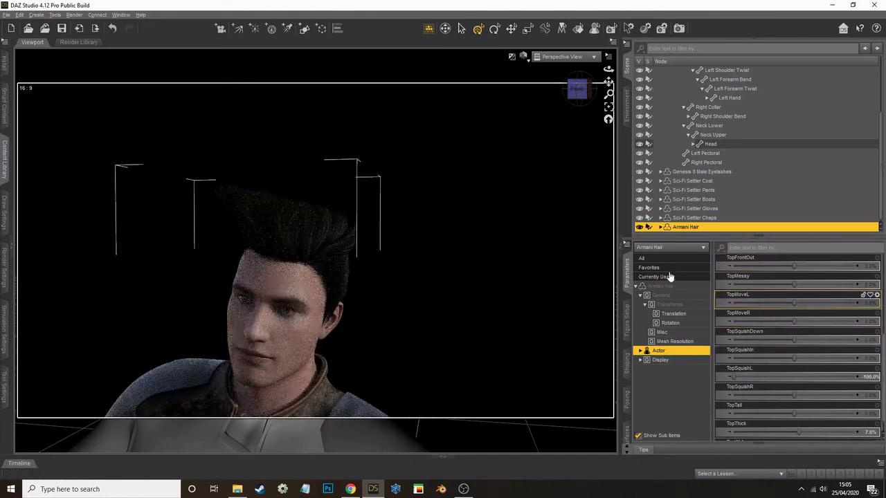
scroll(526, 277, down, 2)
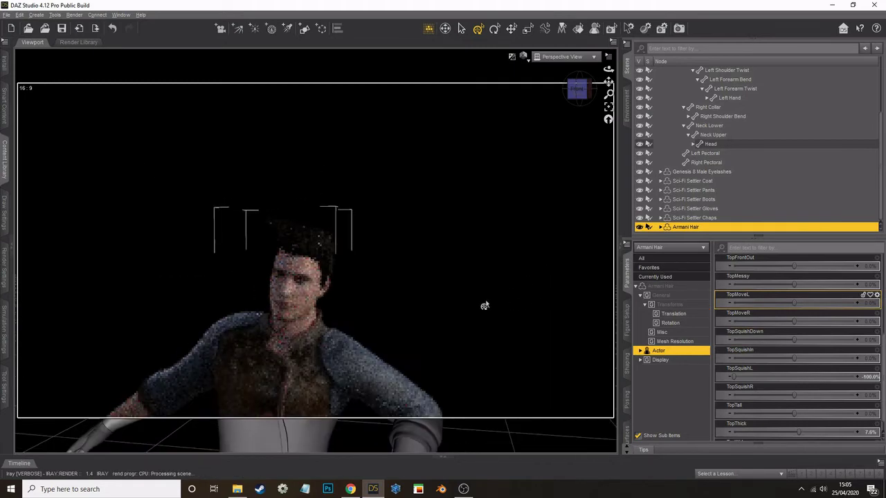
scroll(484, 306, down, 4)
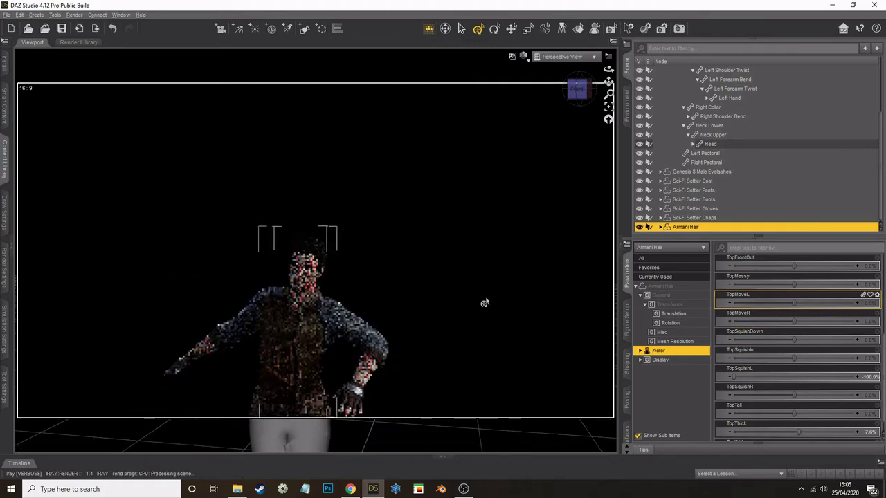
Step: Switch the viewport's draw style from NVIDIA Iray to a textured preview and frame the whole figure
click(524, 56)
click(521, 146)
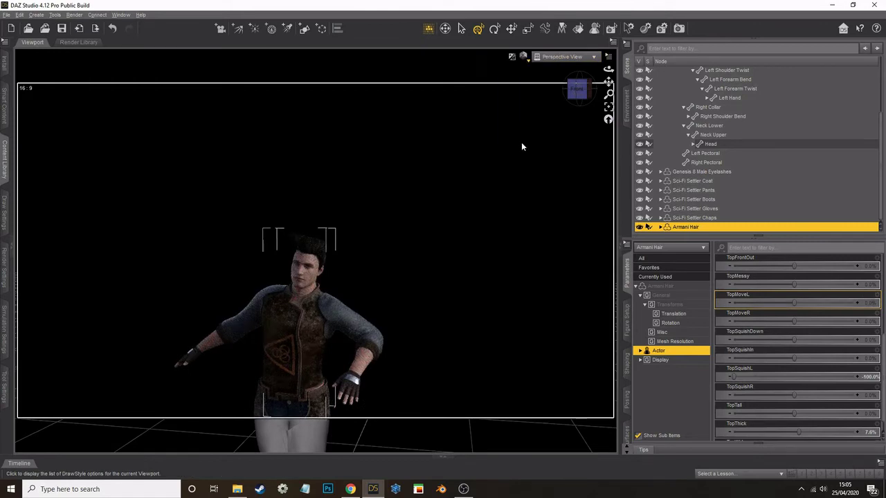
drag(609, 82, 295, 365)
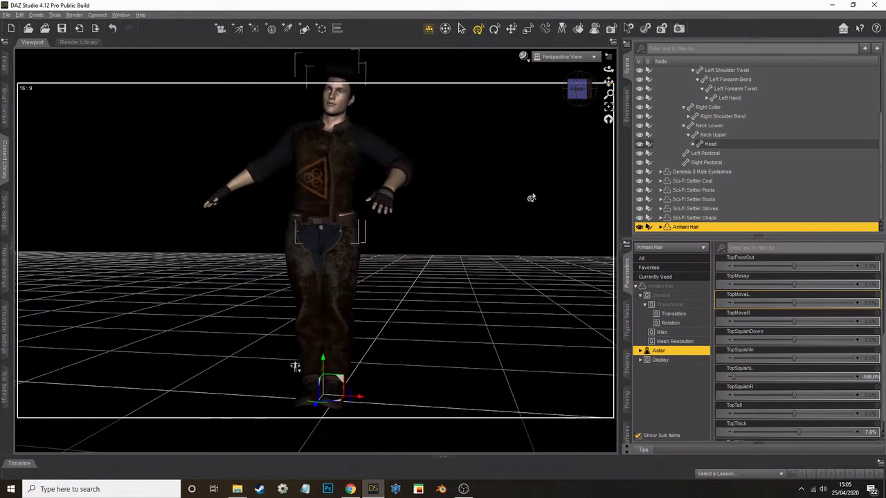
Step: From a side view, pose the figure's legs in a running stride with the left leg forward and the right leg trailing
click(284, 169)
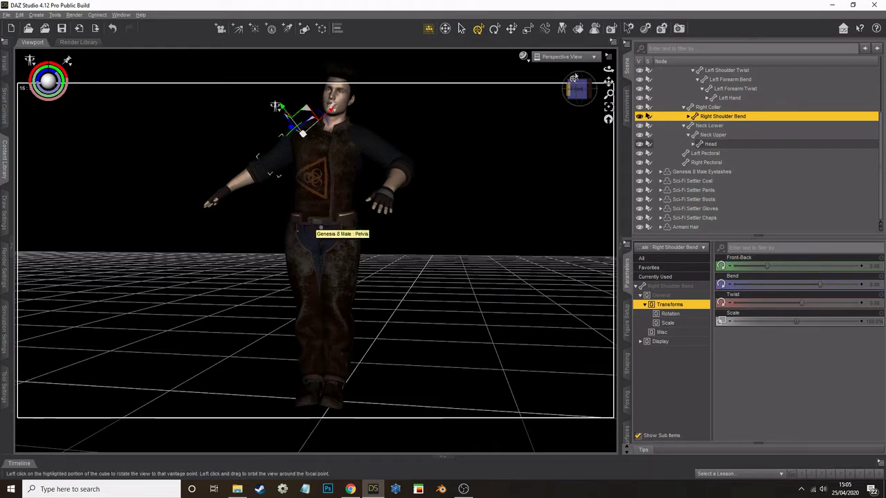
drag(608, 69, 592, 71)
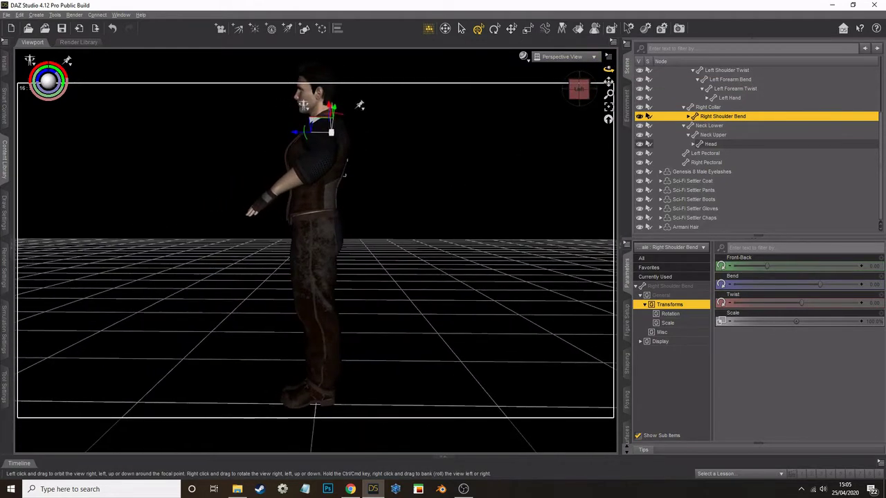
click(326, 155)
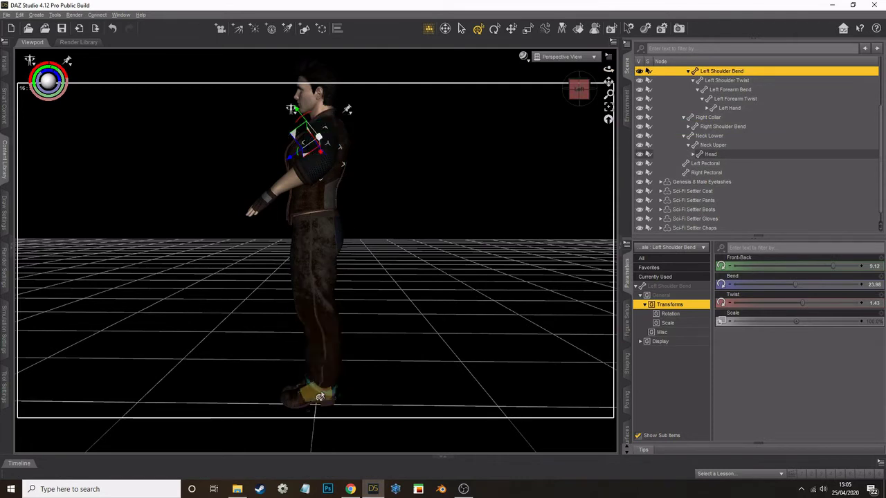
drag(318, 389, 440, 309)
Step: Lean the figure's torso forward at the abdomen, with Abdomen Lower bent to about 23.5
click(320, 184)
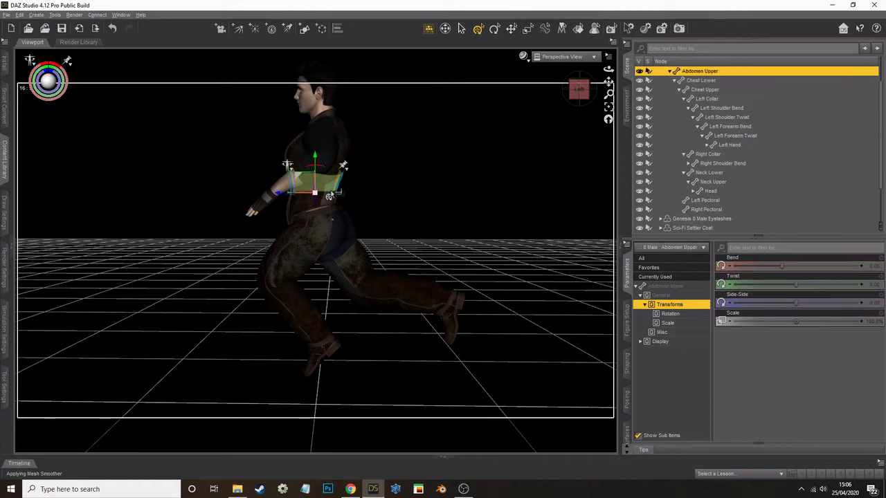
mouse_move(324, 182)
mouse_down()
mouse_move(327, 203)
mouse_move(312, 183)
mouse_up()
click(317, 206)
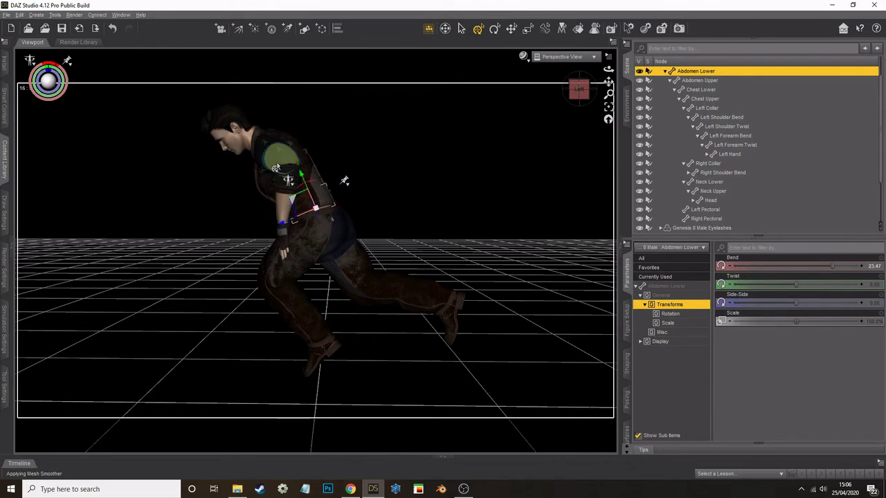
Step: Swing the left arm back behind the body from the shoulder and adjust the left thigh's bend
click(288, 179)
drag(273, 152, 350, 217)
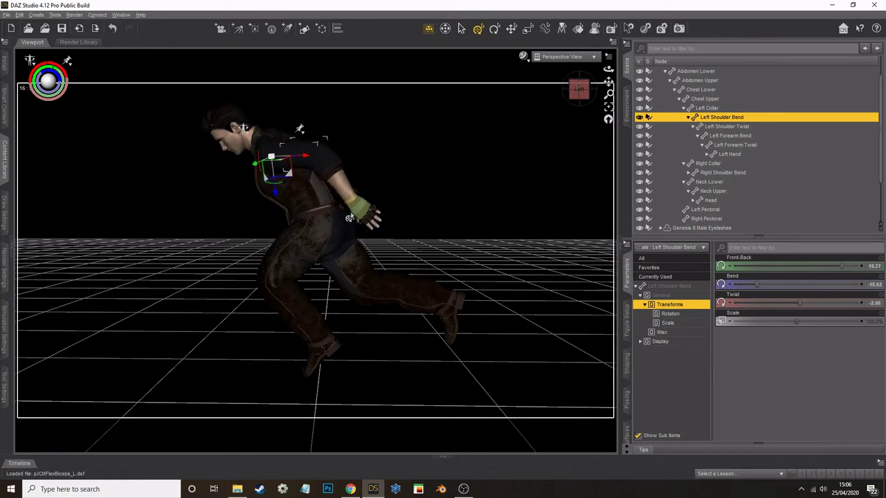
click(294, 250)
drag(326, 223, 384, 184)
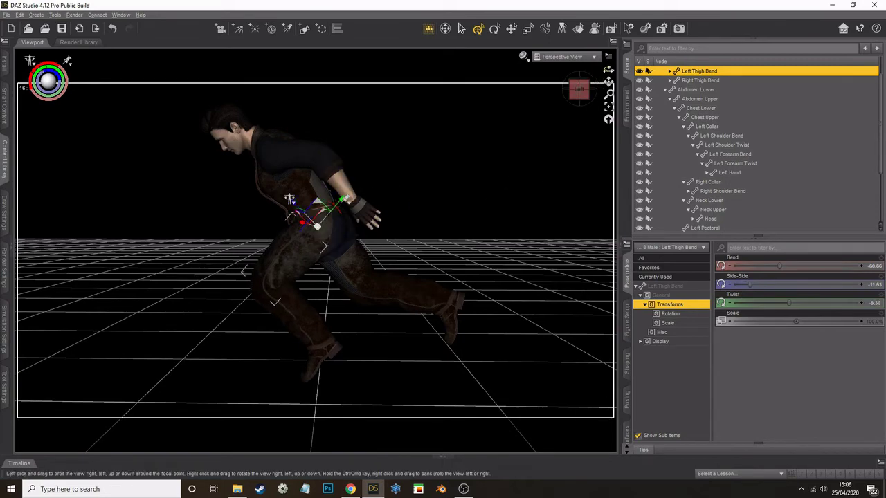
Step: From the figure's right side, swing the right arm forward by posing its forearm and shoulder
drag(609, 70, 512, 73)
click(290, 184)
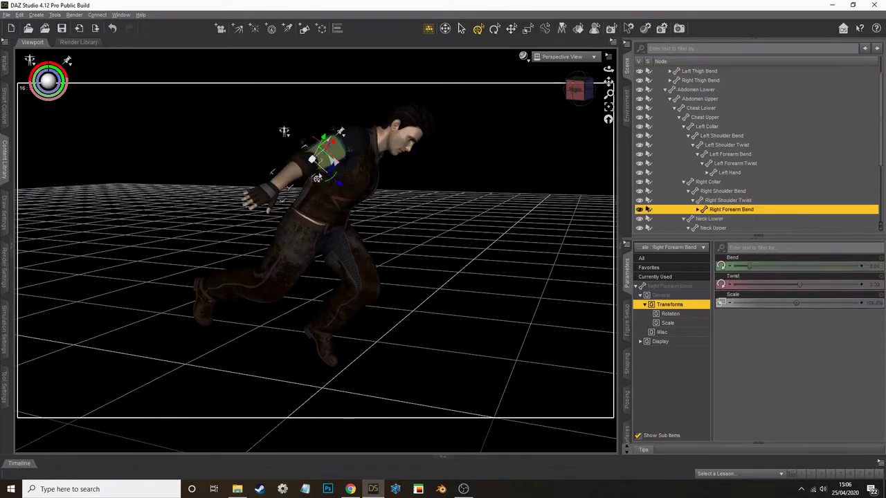
mouse_move(311, 156)
mouse_down()
mouse_move(307, 131)
mouse_move(306, 142)
mouse_up()
click(350, 144)
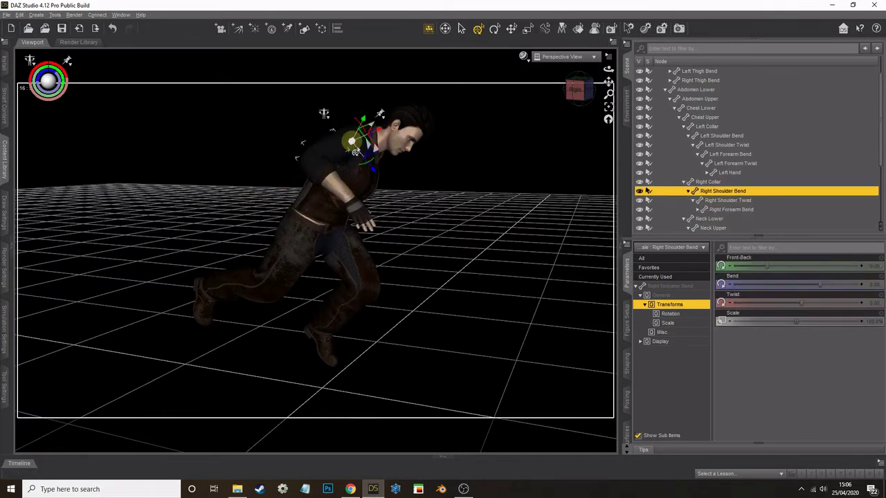
drag(352, 161, 363, 152)
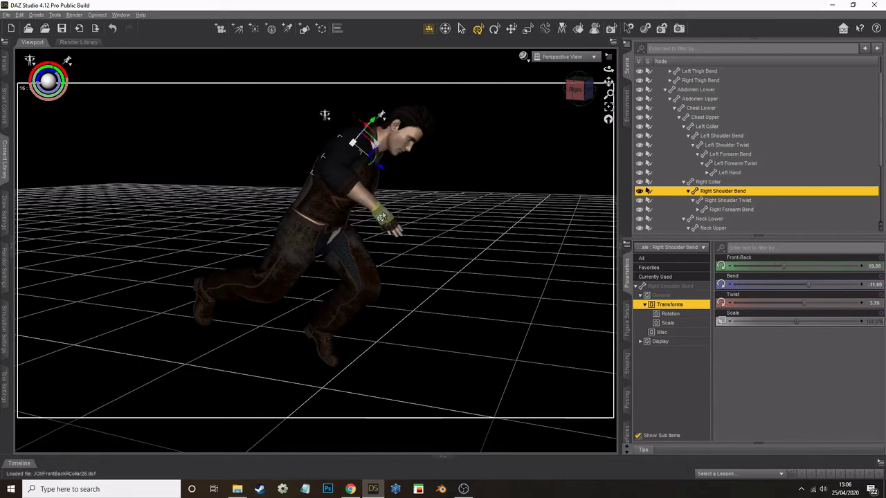
Step: Raise the figure's head to look ahead, with Bend at -30 and Twist at about 5
click(425, 137)
drag(427, 138, 421, 142)
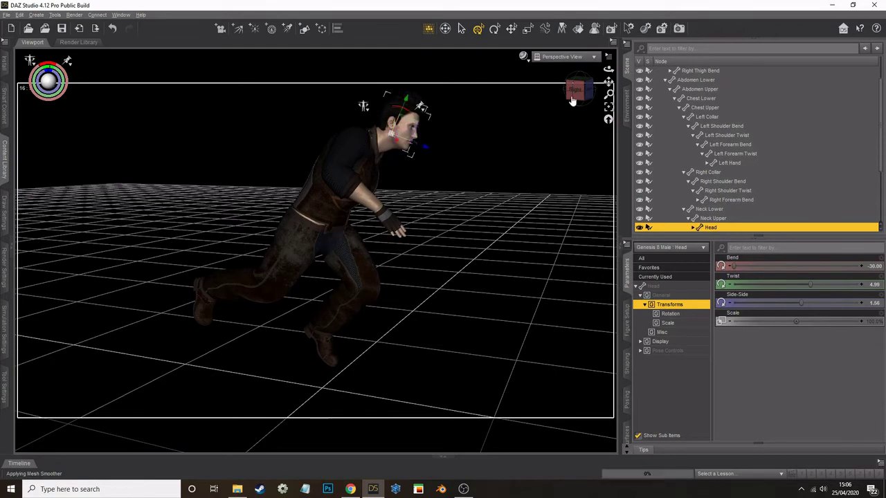
drag(575, 90, 578, 90)
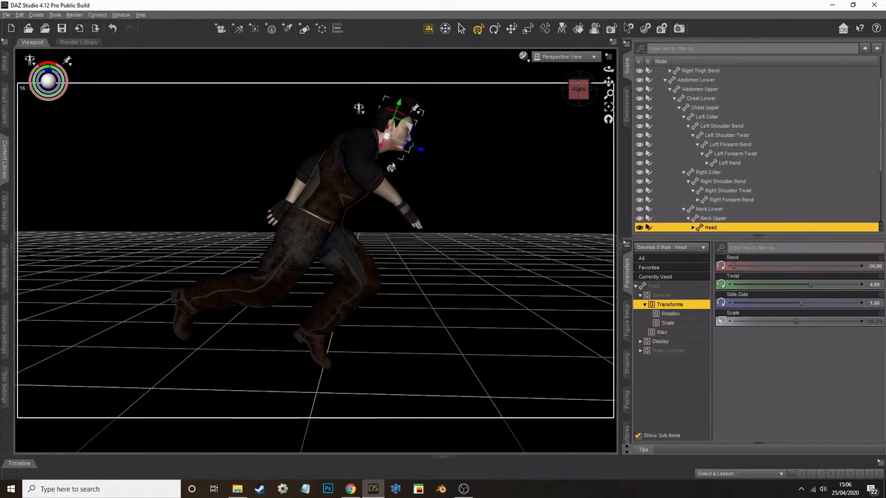
Step: Adjust the left toes and bend the trailing right foot to point it backward
click(321, 360)
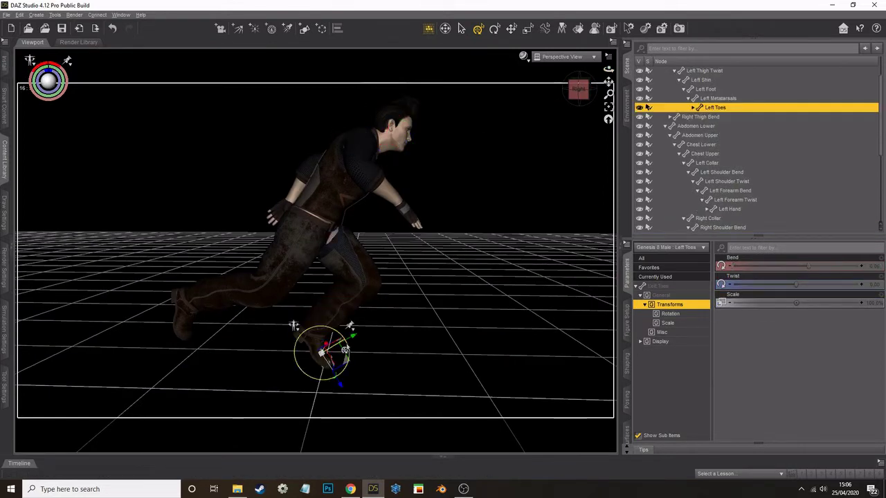
click(186, 310)
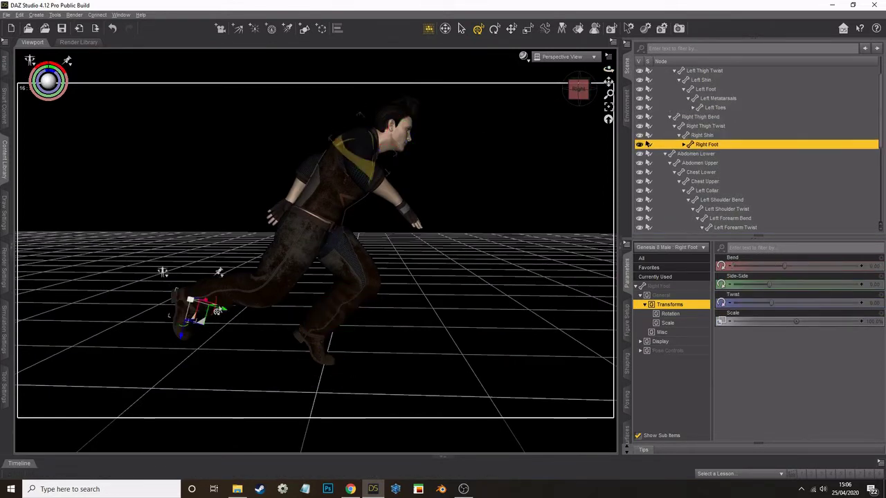
drag(211, 309, 197, 331)
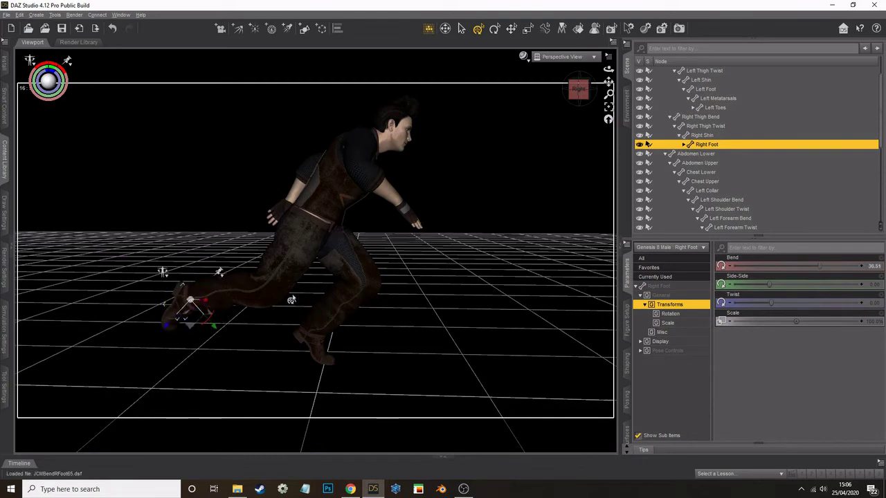
Step: From the front, tilt the upper neck sideways, with Bend at about 3 and Twist at about -3.4
drag(609, 69, 644, 88)
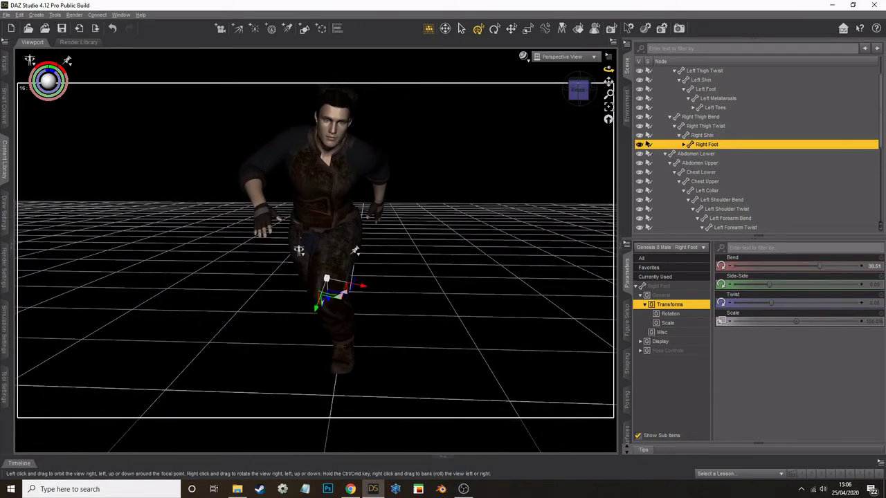
click(323, 147)
drag(320, 139, 314, 134)
Step: In the head's Brow pose controls, set Brow Inner Up-Down Left to -100%
mouse_move(608, 69)
mouse_down()
mouse_move(596, 70)
mouse_move(609, 70)
mouse_up()
scroll(481, 109, up, 10)
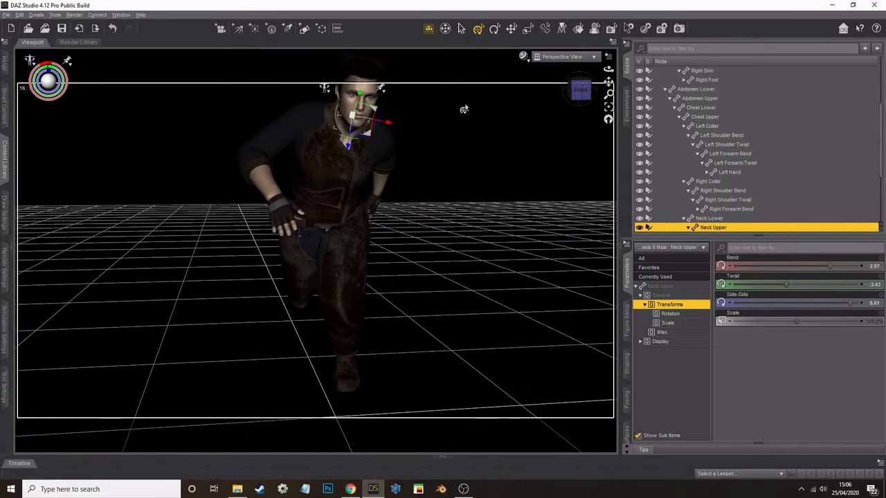
click(608, 107)
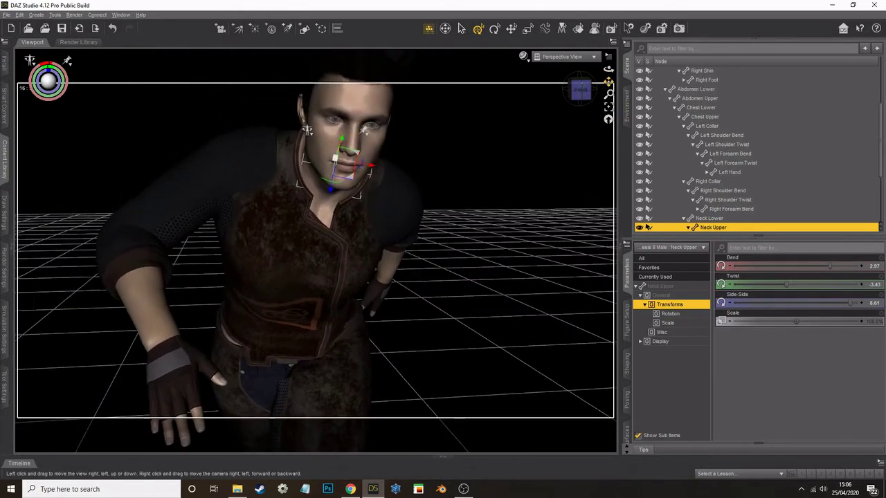
click(335, 172)
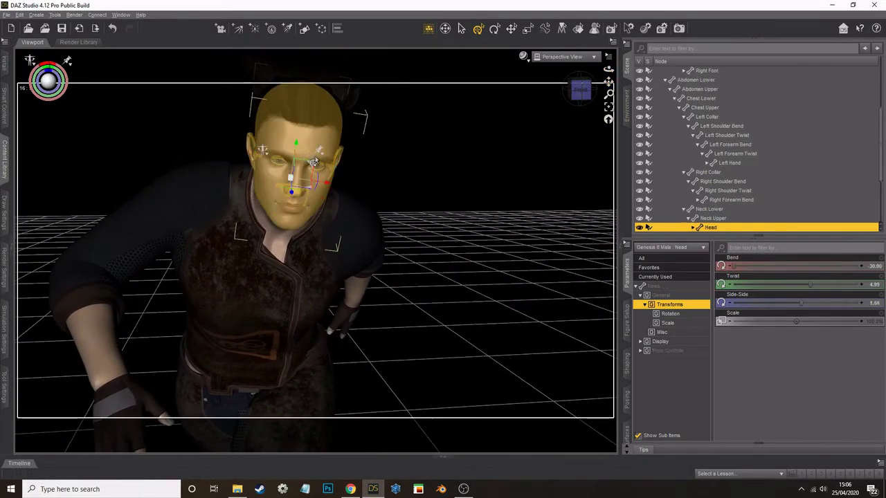
click(661, 351)
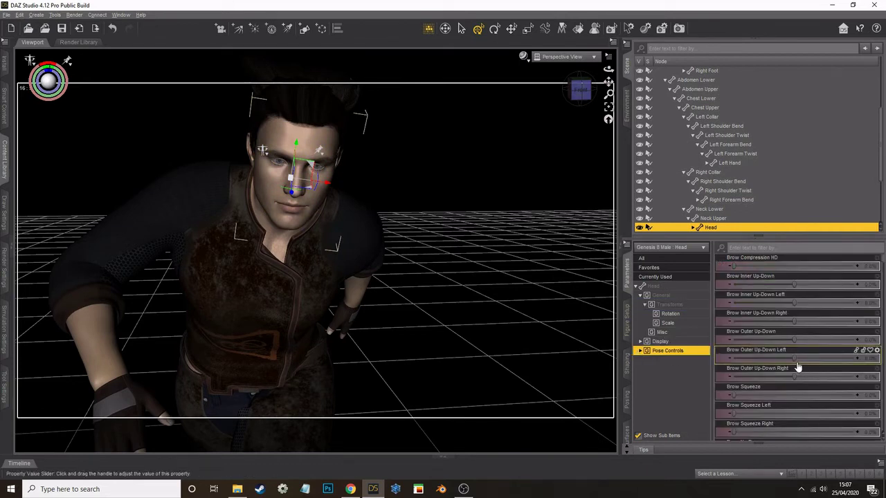
click(646, 361)
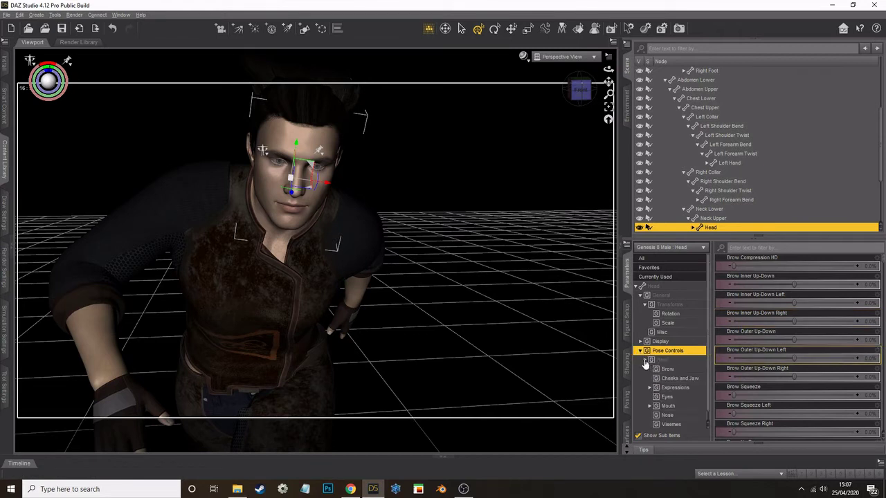
click(662, 369)
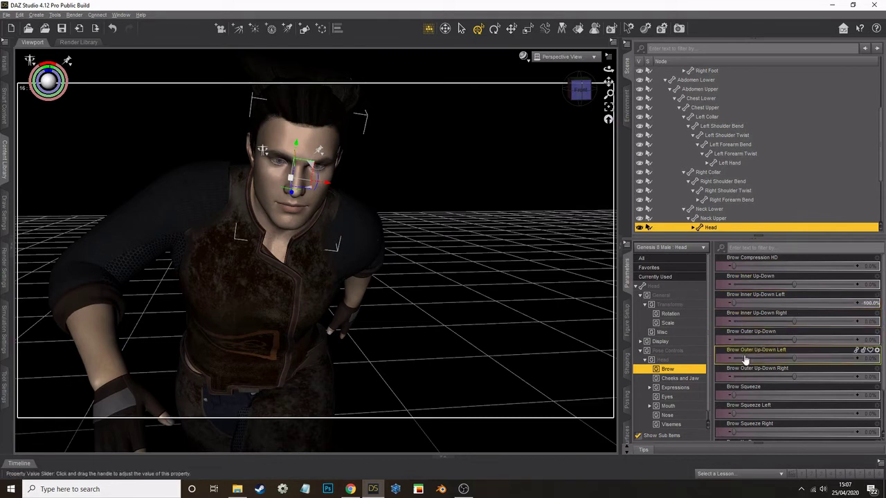
Step: Set Mouth Frown to about 69%, Mouth Open to about 31%, Eyes Squint-Widen to 35.1% and Eyes Up-Down to 47.3%
click(671, 409)
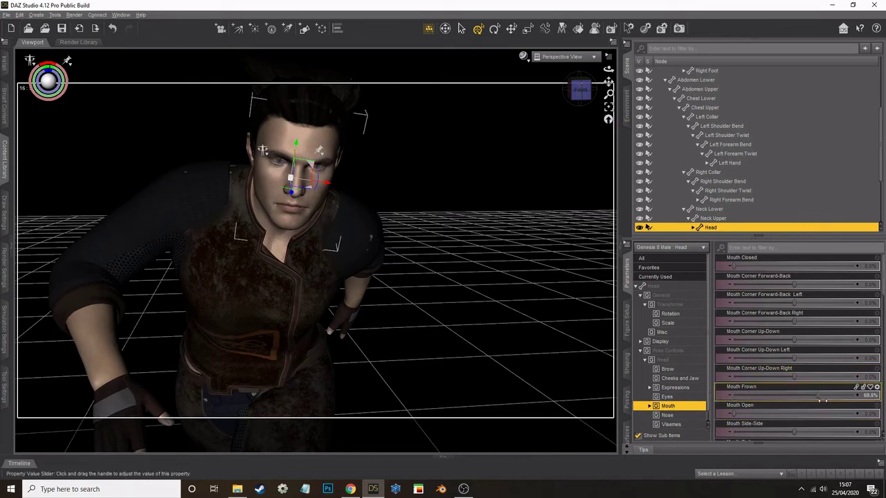
scroll(800, 405, down, 3)
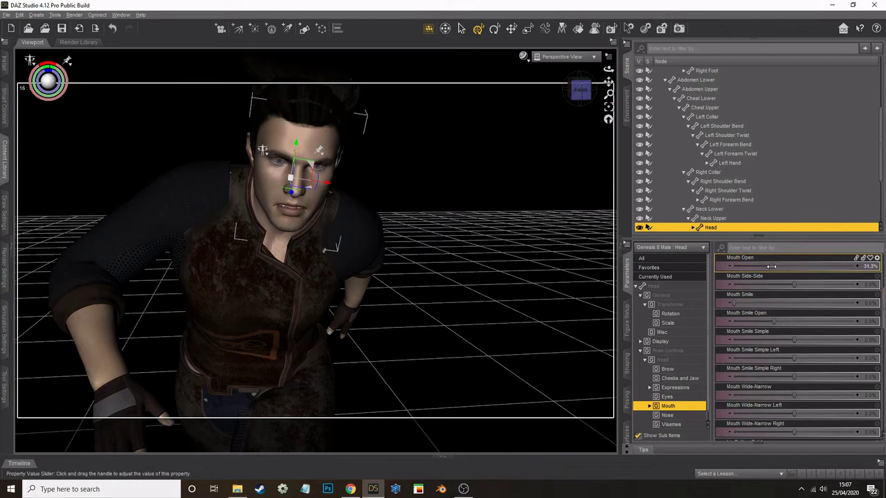
click(669, 397)
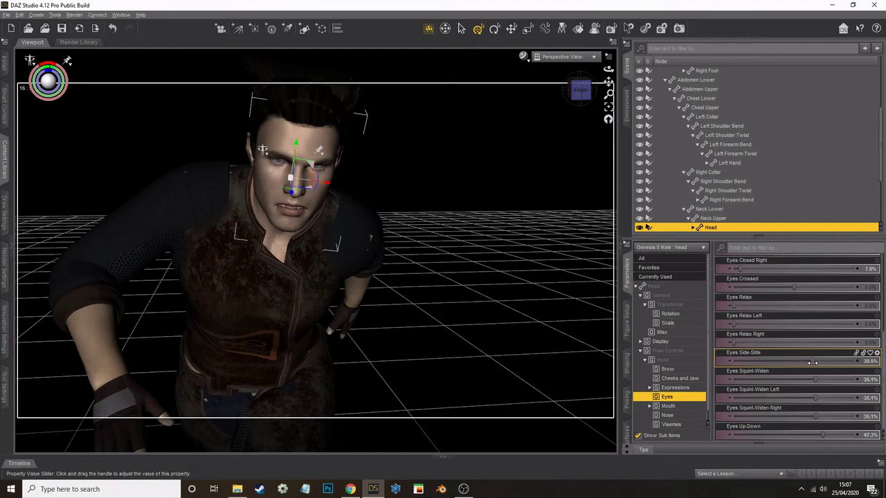
Step: Curl the right hand with its pose controls, setting Right Hand Fist to 53.8% and Right Fingers Fist to about 84%
click(623, 291)
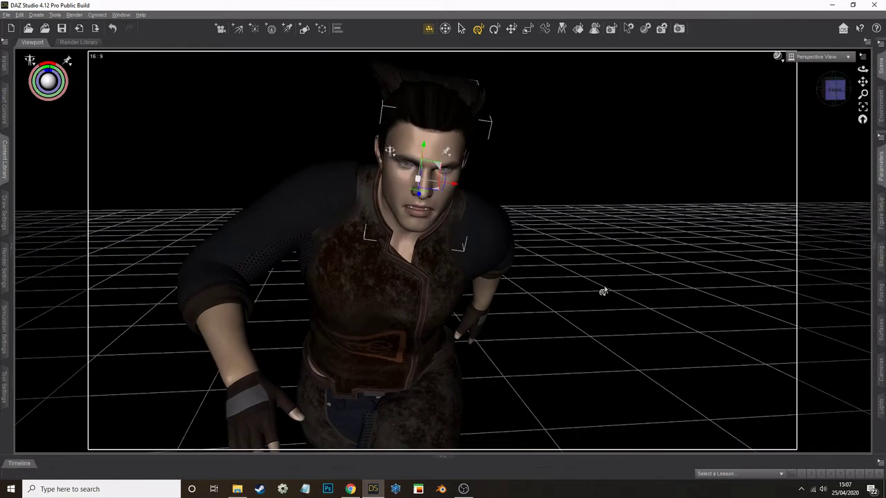
click(280, 373)
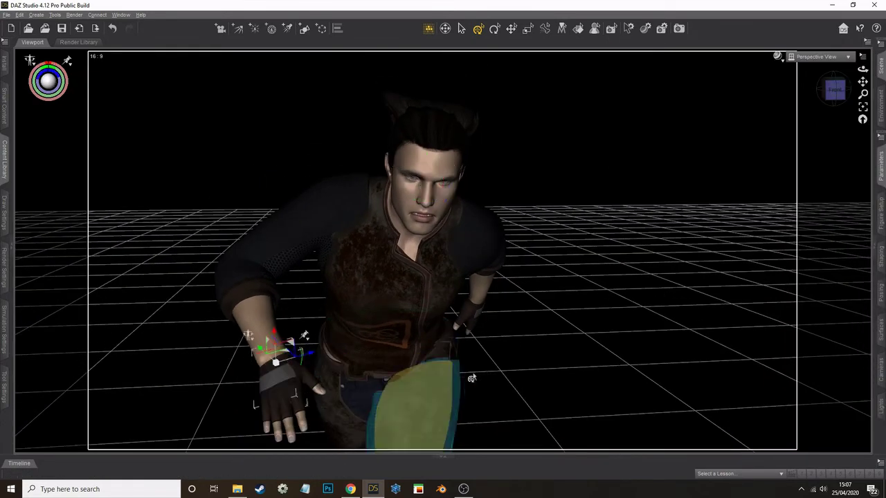
click(882, 179)
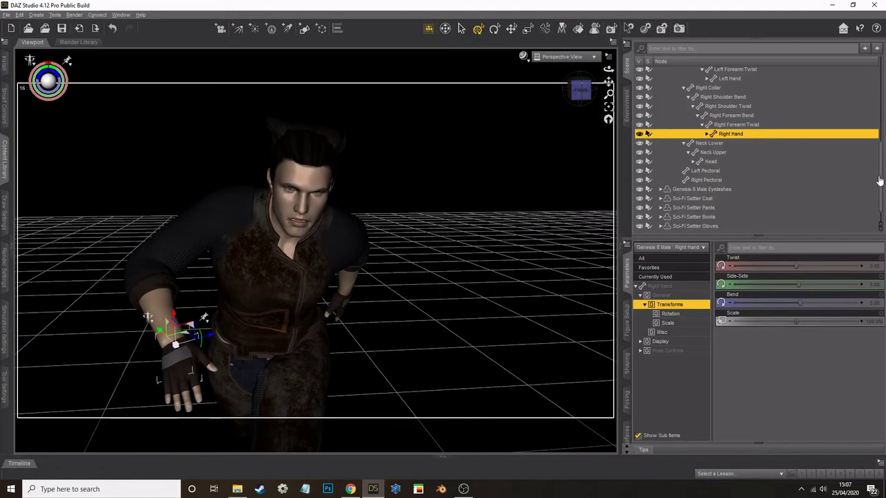
click(192, 383)
click(183, 357)
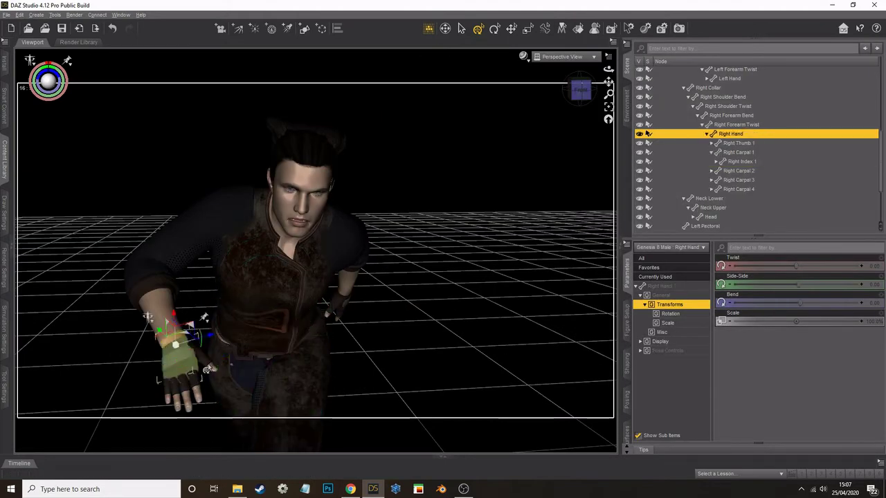
click(665, 351)
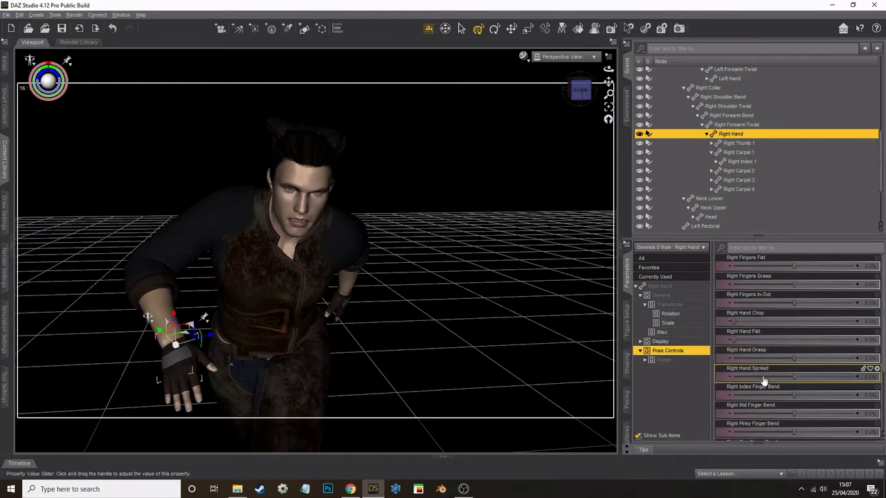
mouse_move(785, 391)
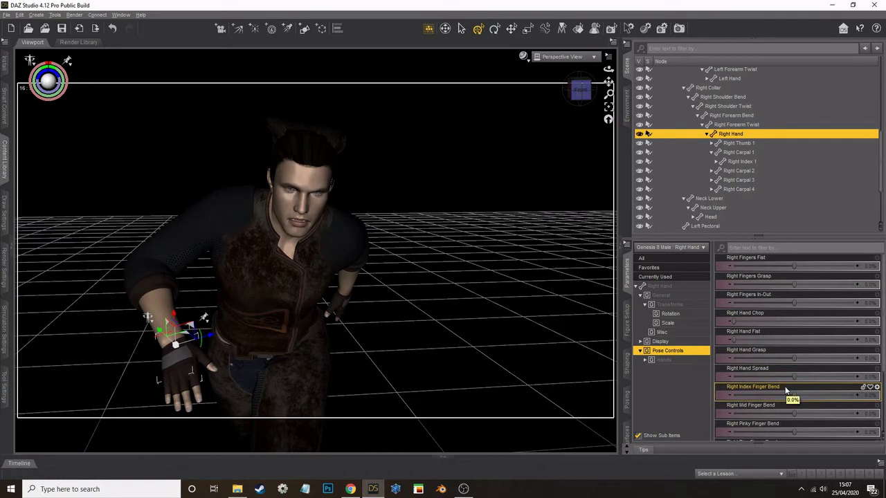
drag(775, 340, 802, 346)
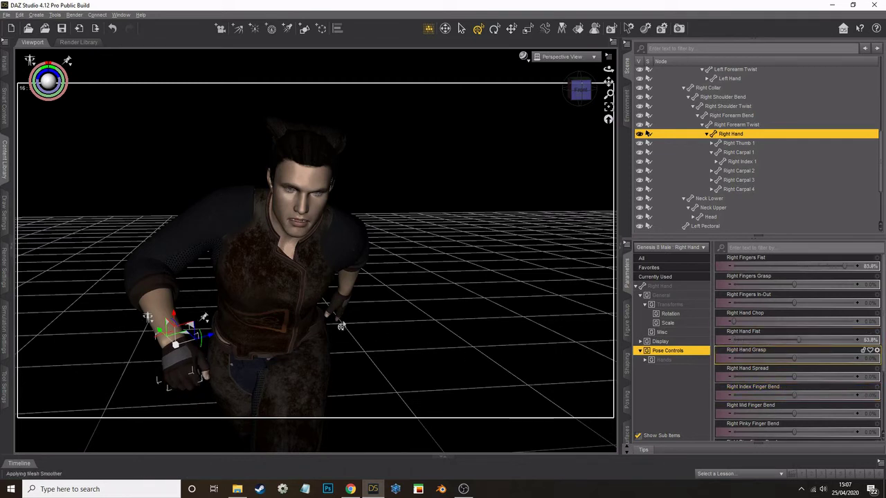
Step: Close the left hand with its Left Hand Fist pose control, set to about 48%
click(348, 313)
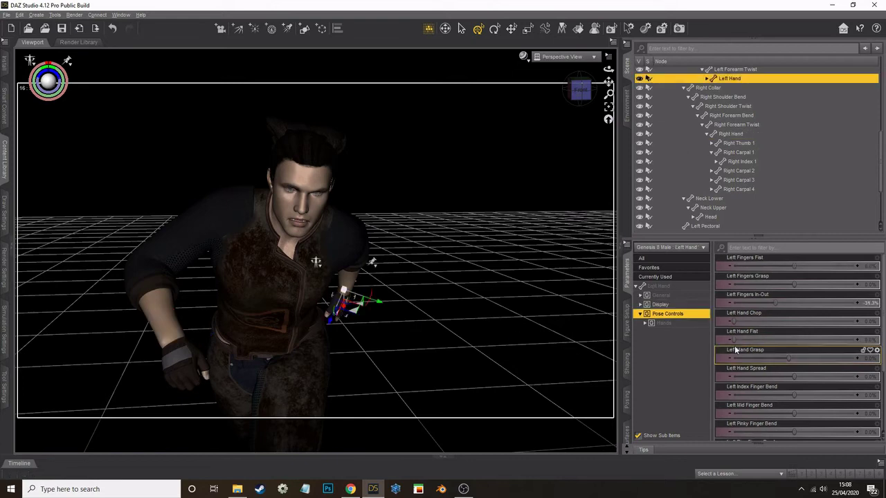
drag(737, 346, 773, 344)
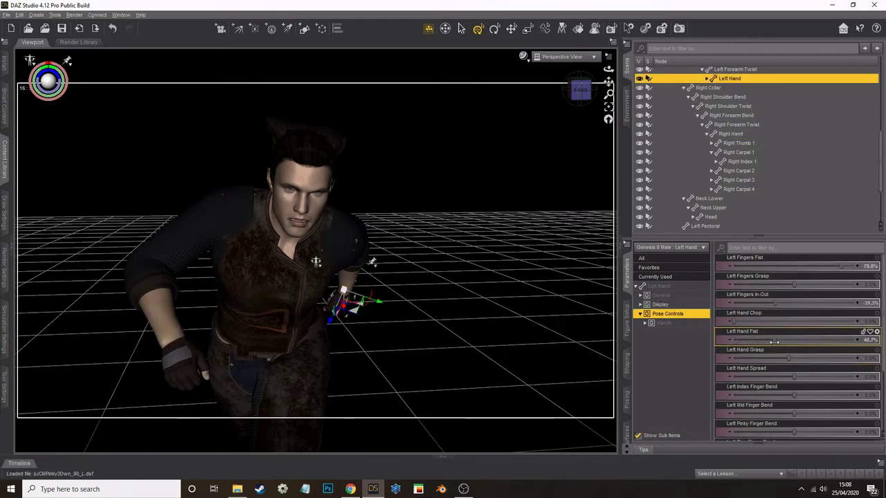
click(619, 239)
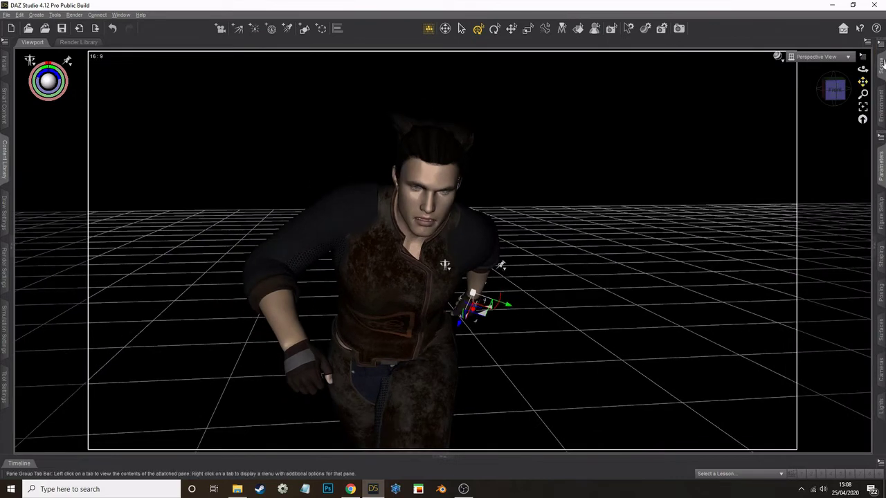
Step: Rotate the figure's leading left thigh outward, away from the other leg
drag(863, 71, 863, 76)
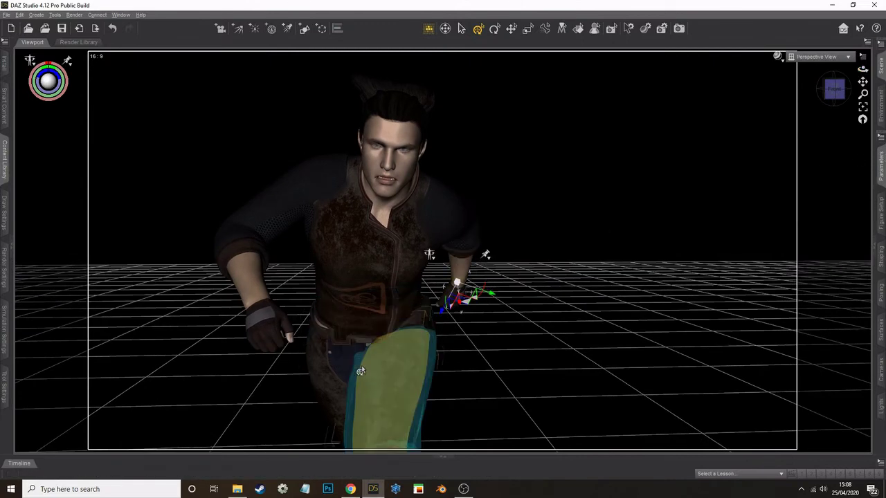
click(386, 378)
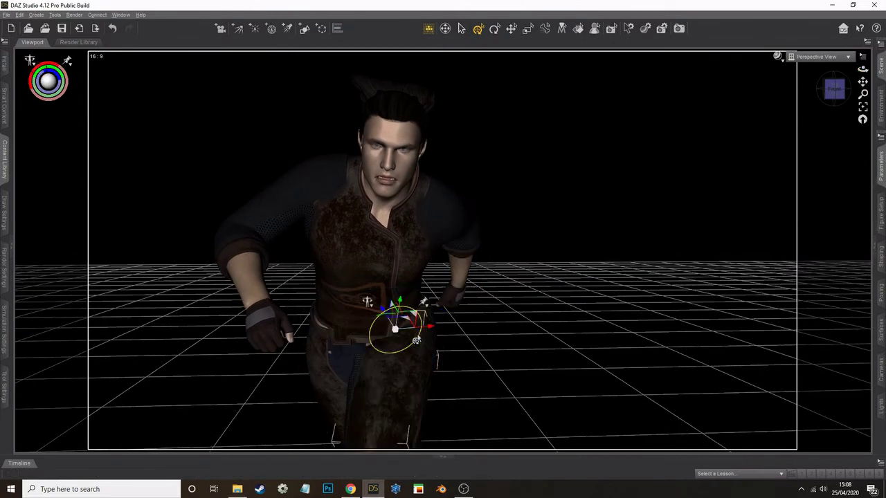
drag(419, 340, 443, 322)
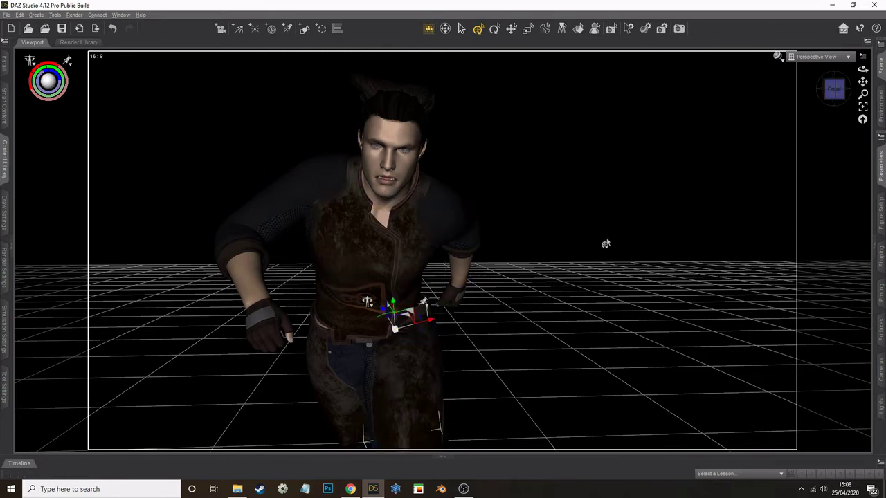
Step: In the content library, collapse the Genesis 8 Male and People folders and return to the start of the folder list
click(6, 162)
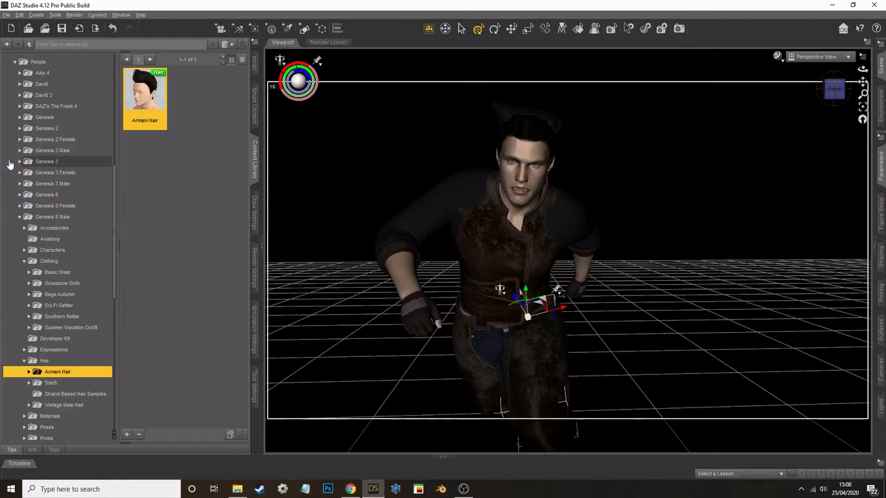
click(18, 220)
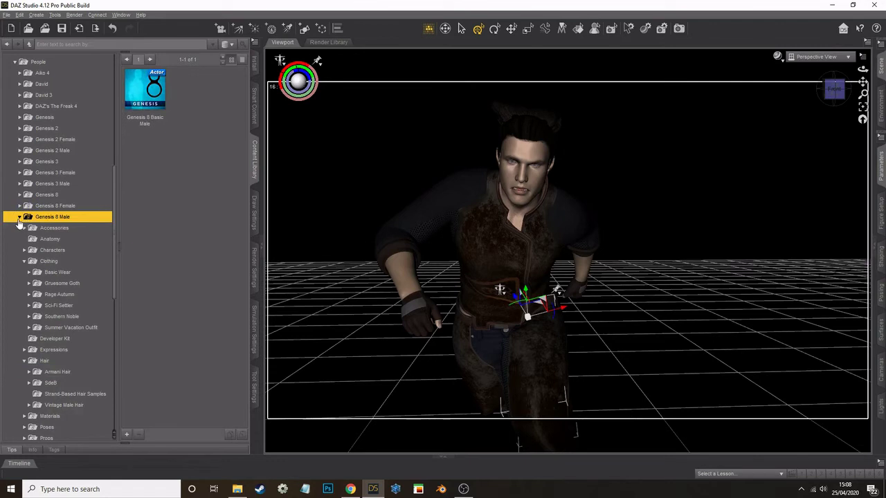
click(19, 218)
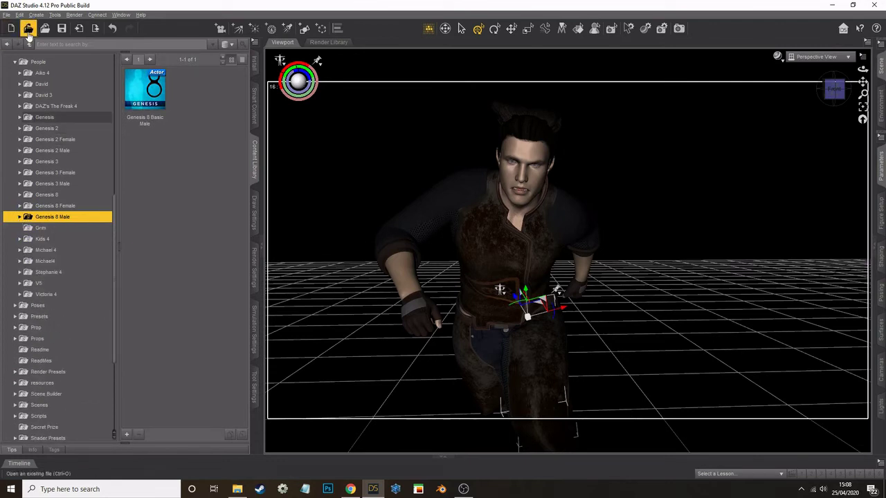
click(14, 62)
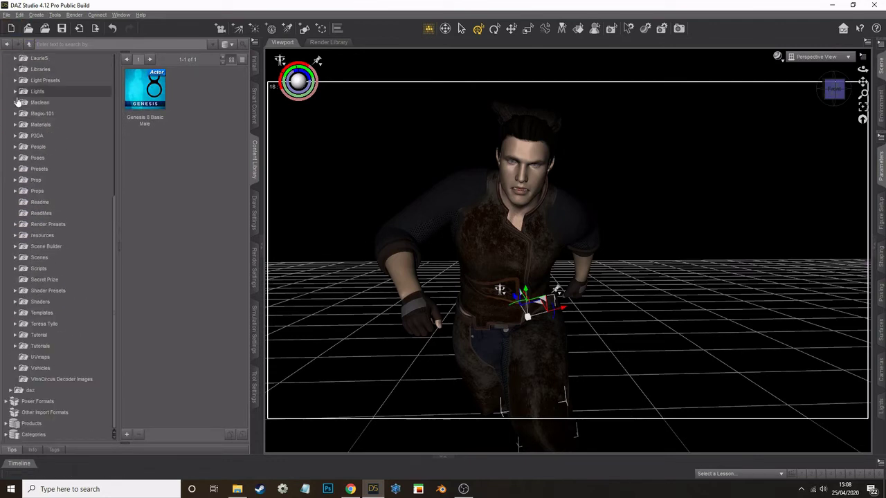
scroll(12, 118, up, 7)
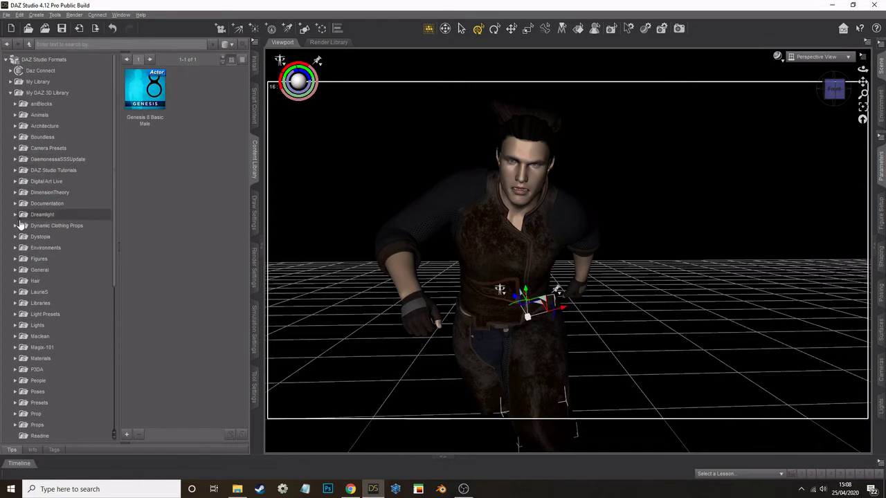
Step: Load the My Little Place Iray set from the Iray Scene folder of My Little Place, under Environments
click(14, 248)
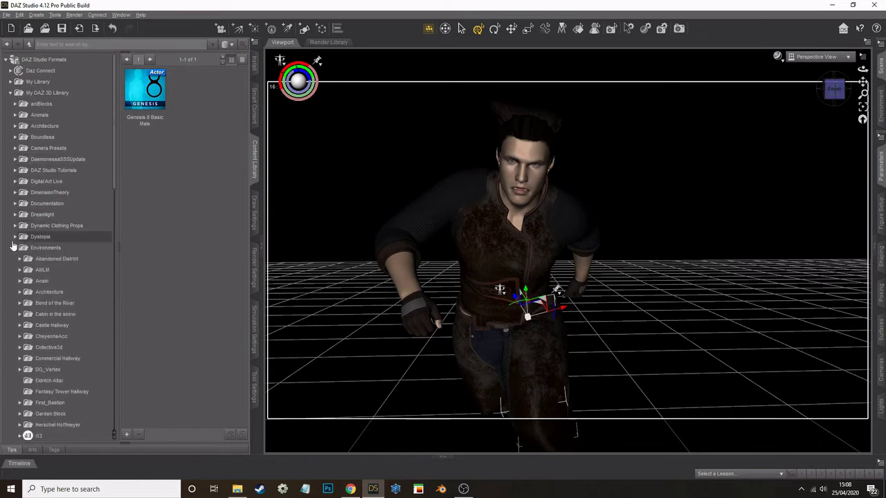
scroll(13, 246, down, 3)
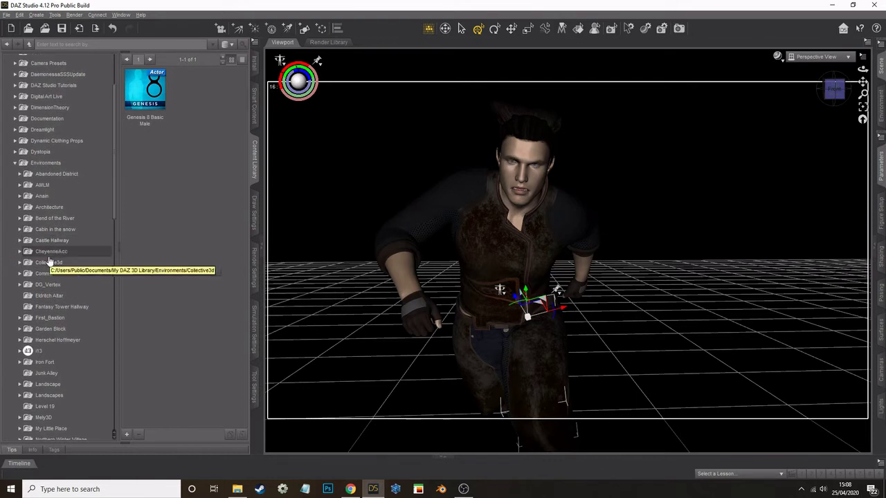
scroll(51, 304, down, 3)
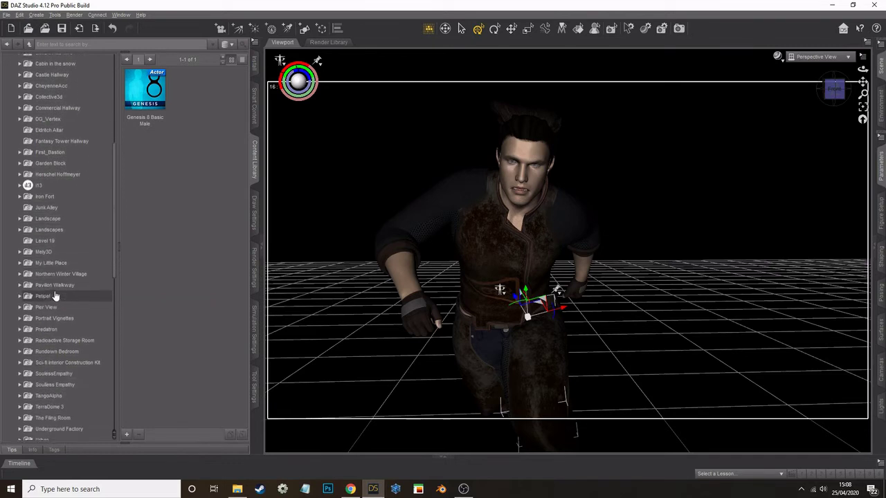
scroll(41, 284, down, 3)
click(20, 259)
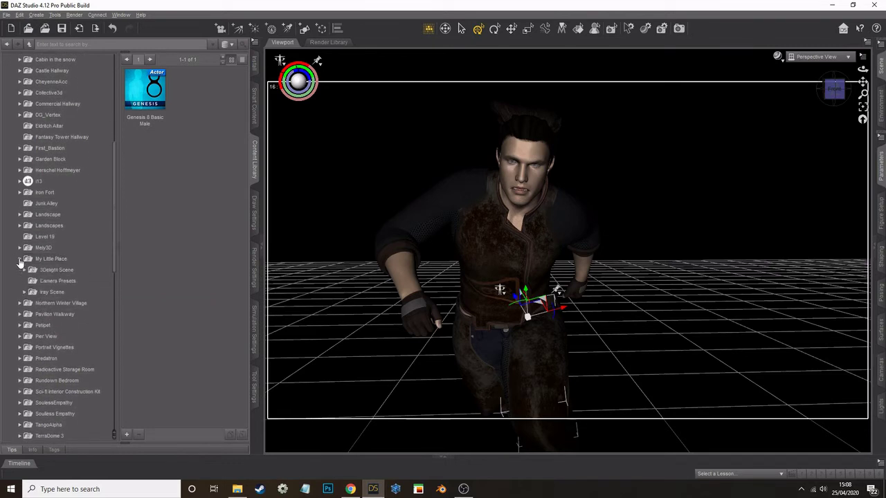
click(24, 293)
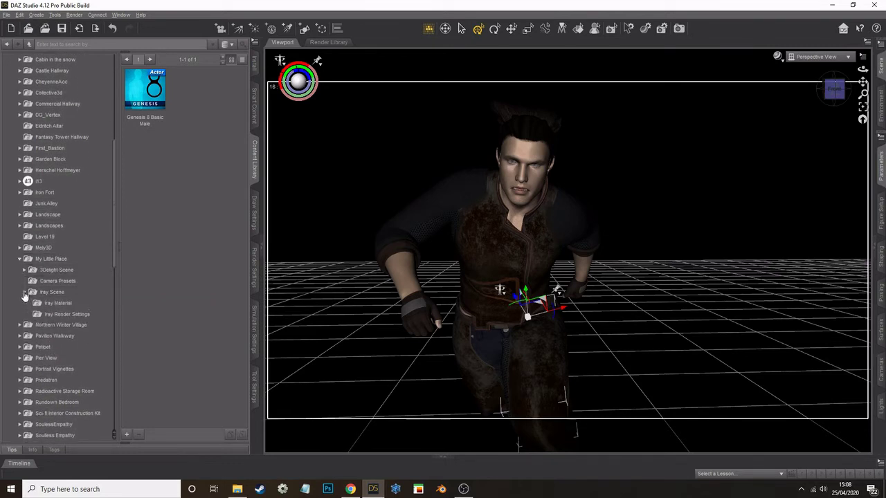
click(57, 296)
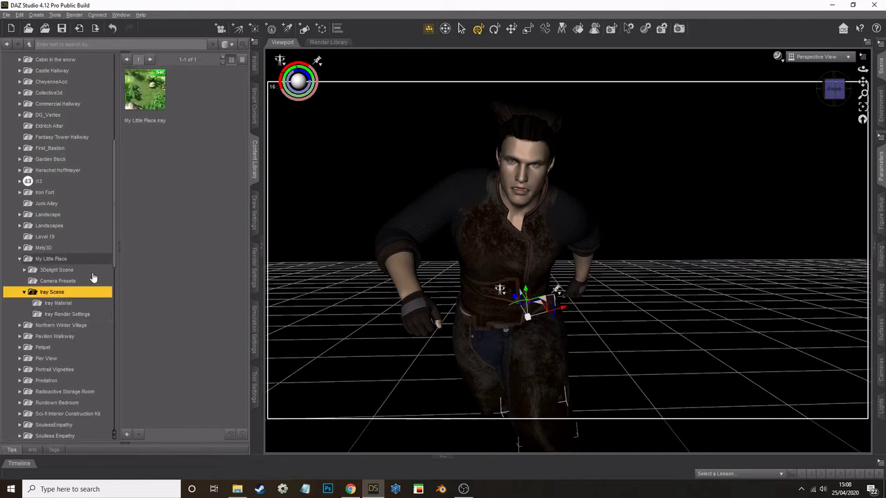
double_click(145, 94)
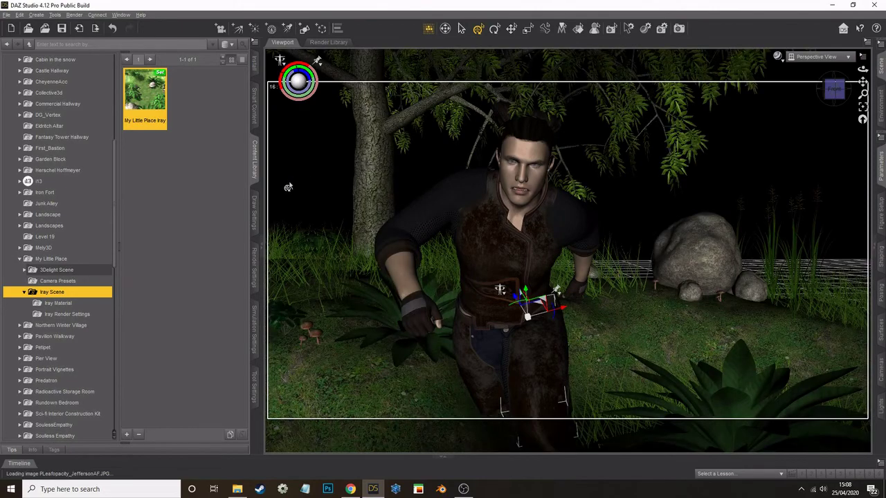
Step: Select the whole figure and move it lower and forward so its leading foot meets the ground of the environment
drag(858, 72, 862, 83)
scroll(798, 142, down, 5)
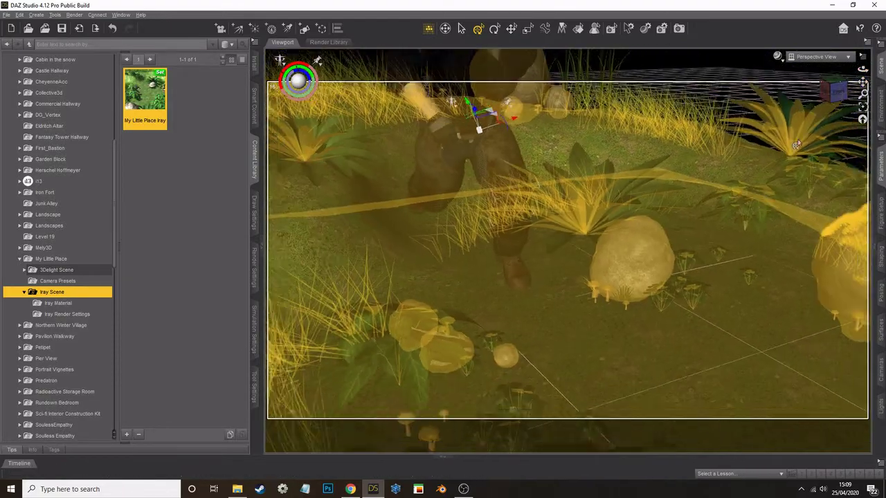
alt+drag(797, 142, 584, 204)
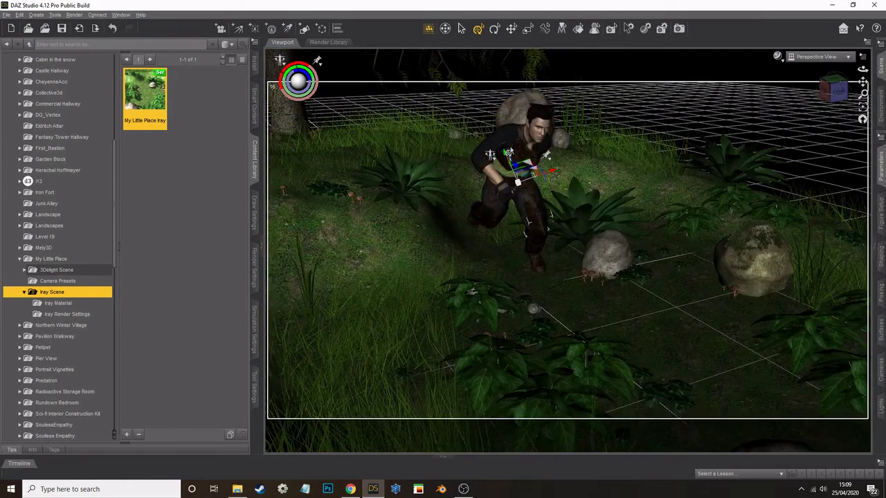
click(520, 252)
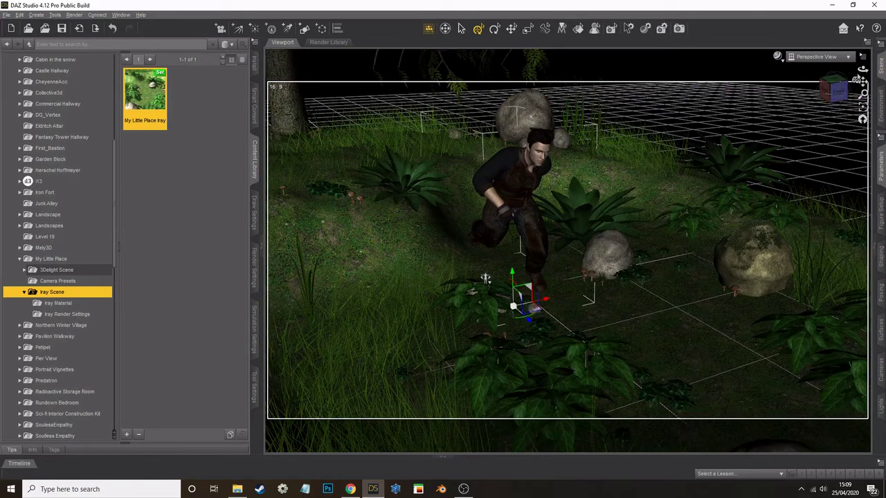
Step: Frame the running figure closely from the front with the tree behind him, and collapse the content library
mouse_move(863, 69)
mouse_down()
mouse_move(863, 58)
mouse_move(863, 91)
mouse_move(863, 71)
mouse_up()
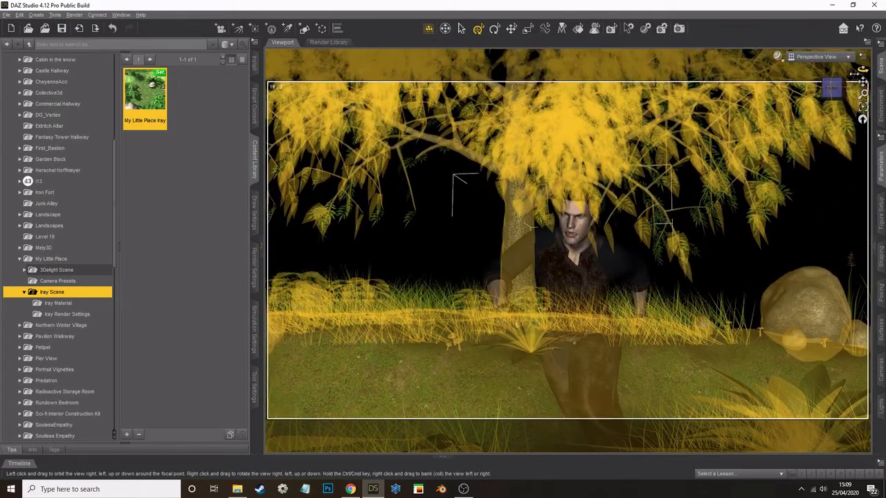
scroll(787, 114, up, 3)
scroll(787, 114, up, 2)
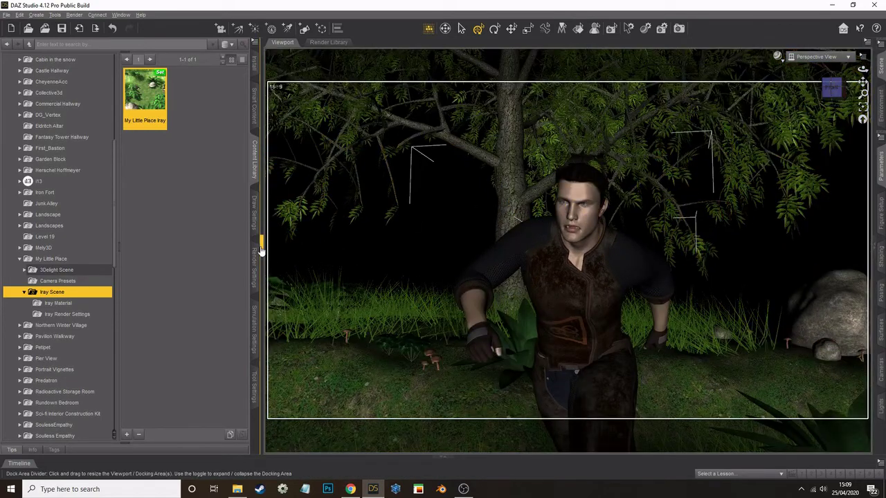
click(261, 247)
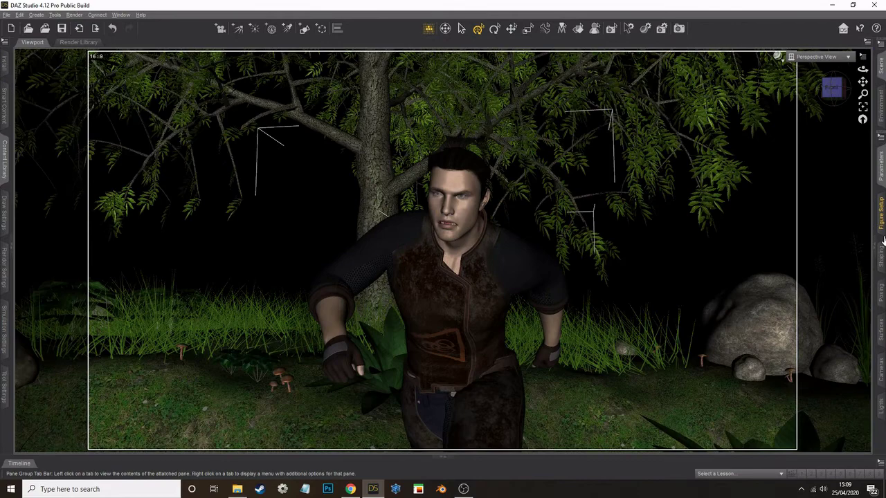
Step: Preview the scene in the NVIDIA Iray draw style and return the viewport to Texture Shaded
click(781, 57)
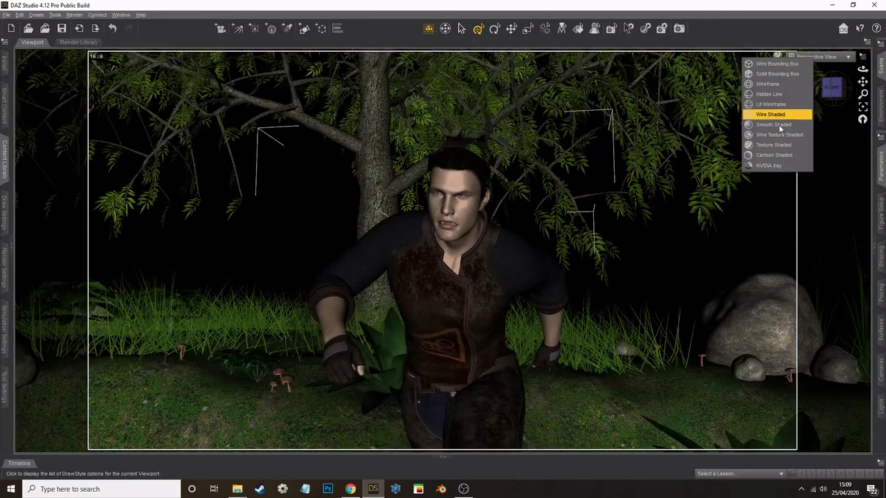
click(770, 166)
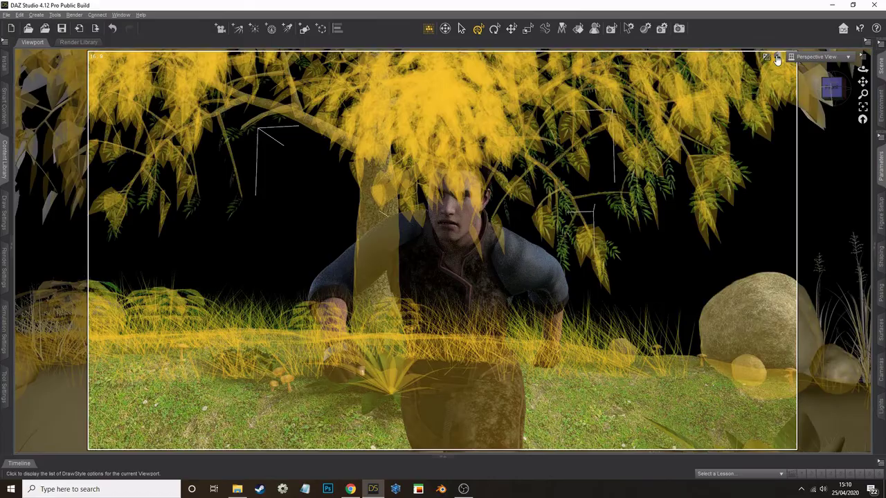
click(777, 58)
click(768, 142)
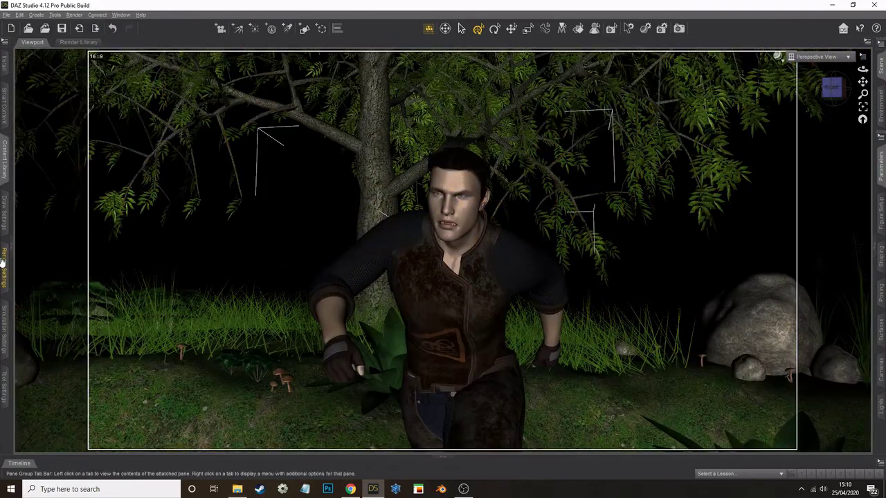
Step: Set the render Environment Mode to Sun-Sky Only with Draw Dome on, and review the available render engines
click(3, 262)
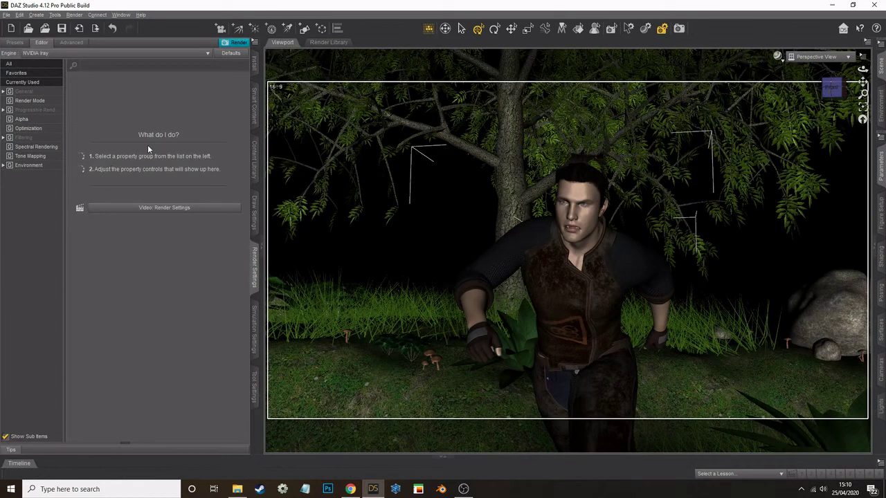
click(24, 92)
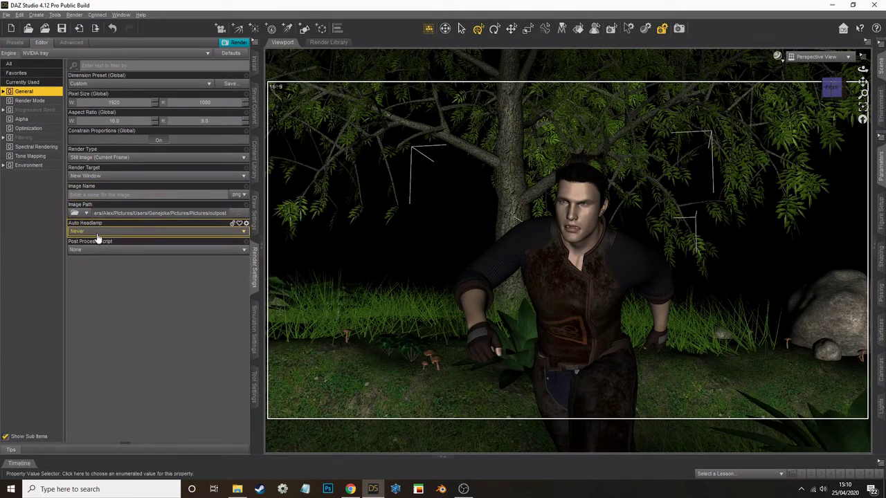
click(29, 165)
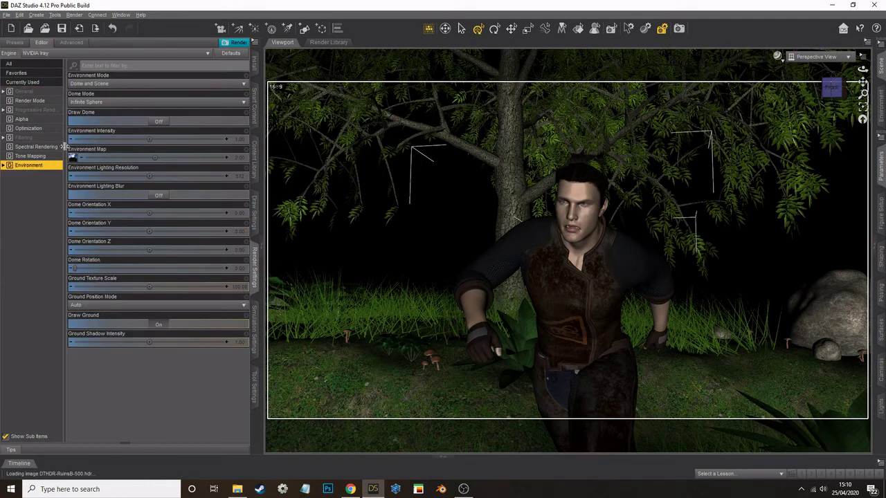
click(99, 84)
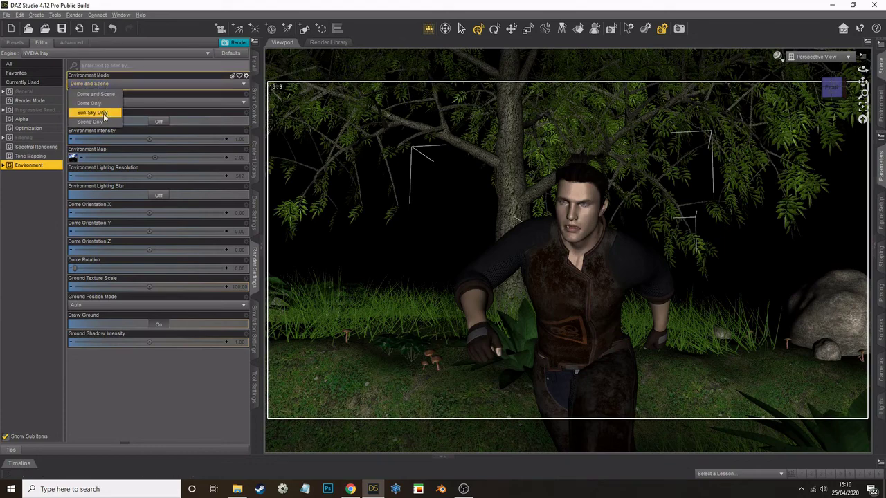
click(99, 113)
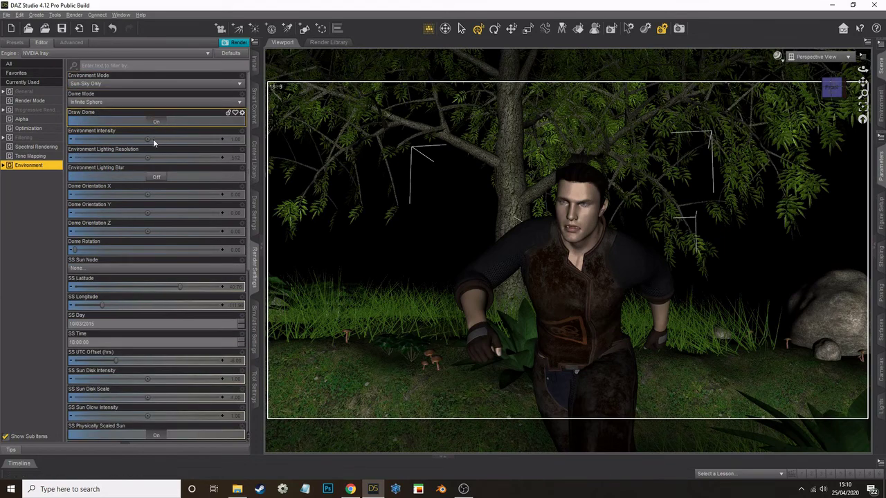
click(155, 122)
click(128, 53)
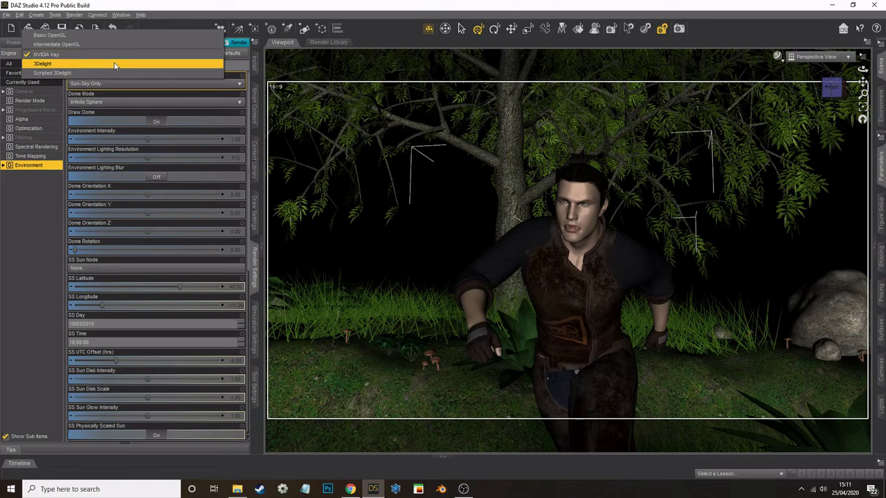
key(Escape)
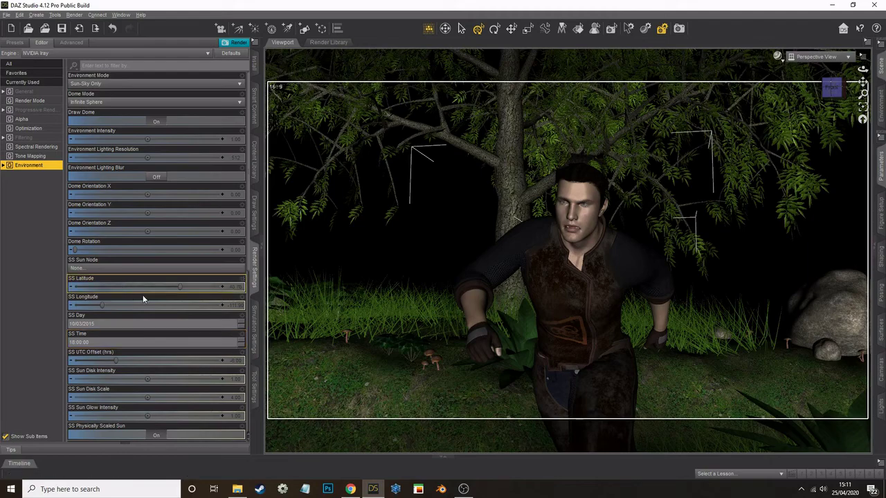
Step: Collapse the render settings and switch the viewport draw style to NVIDIA Iray to preview the sun-sky lighting
click(262, 255)
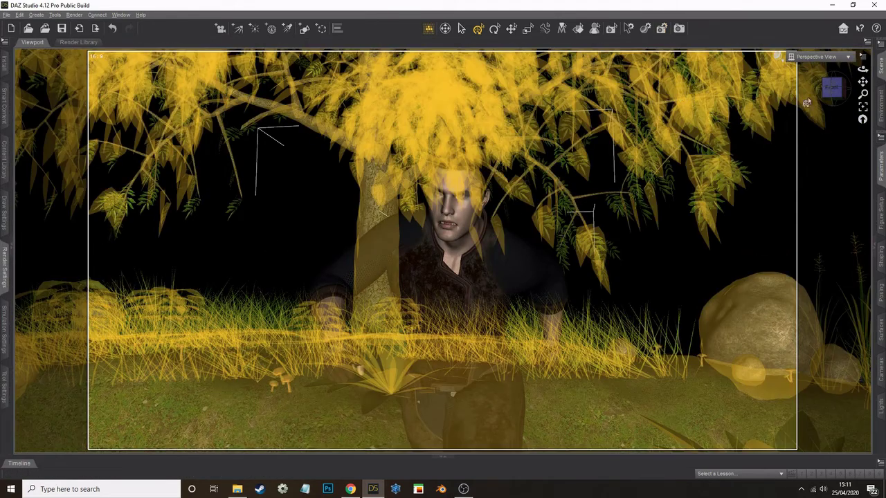
click(778, 56)
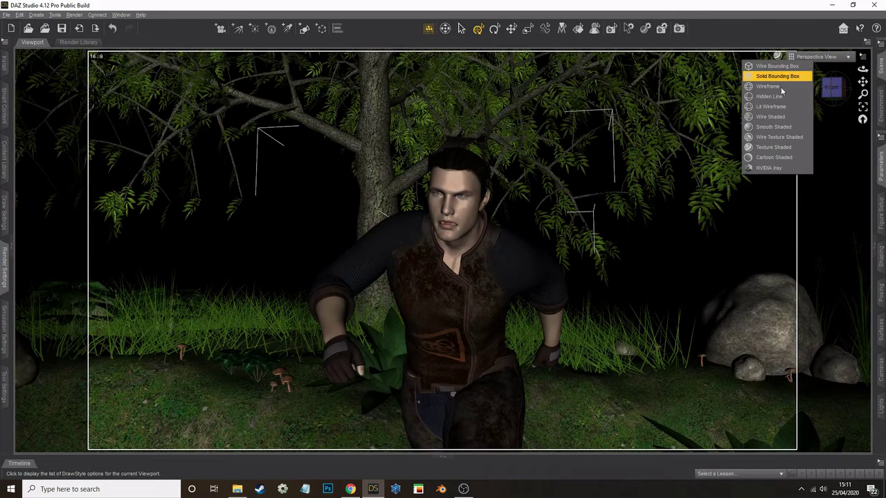
click(769, 167)
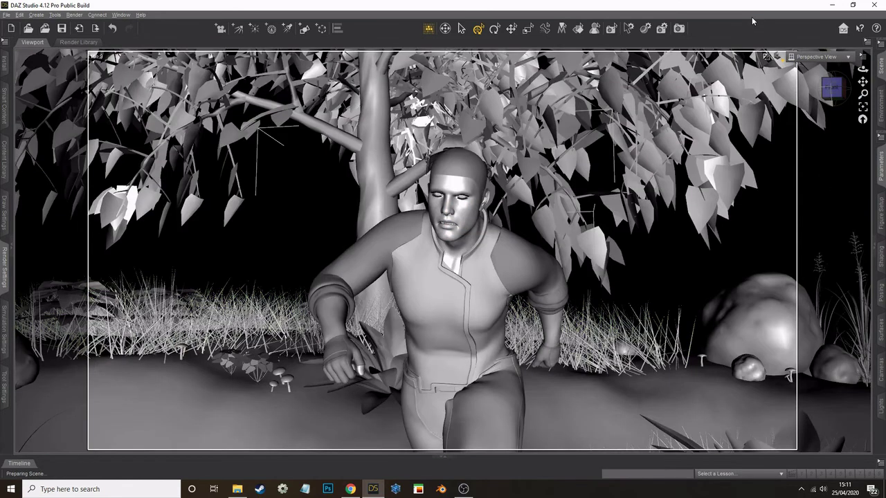